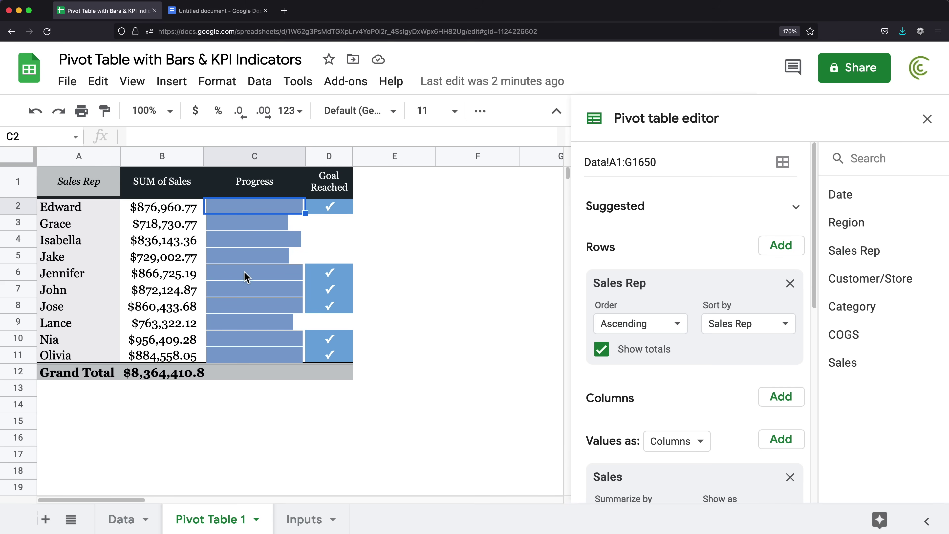
# Look over the Data, Pivot Table 1 and Inputs sheets.
pyautogui.click(122, 520)
pyautogui.click(355, 293)
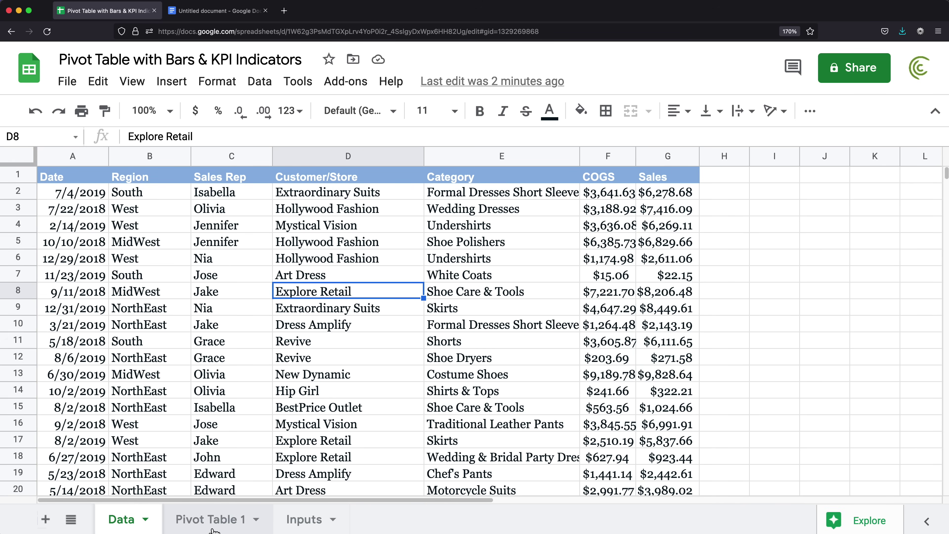
pyautogui.click(213, 521)
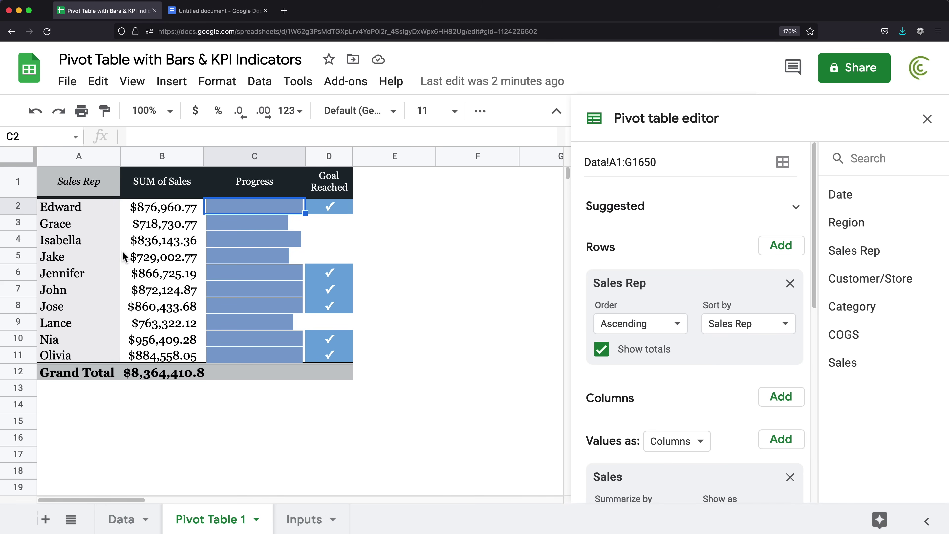
pyautogui.click(304, 521)
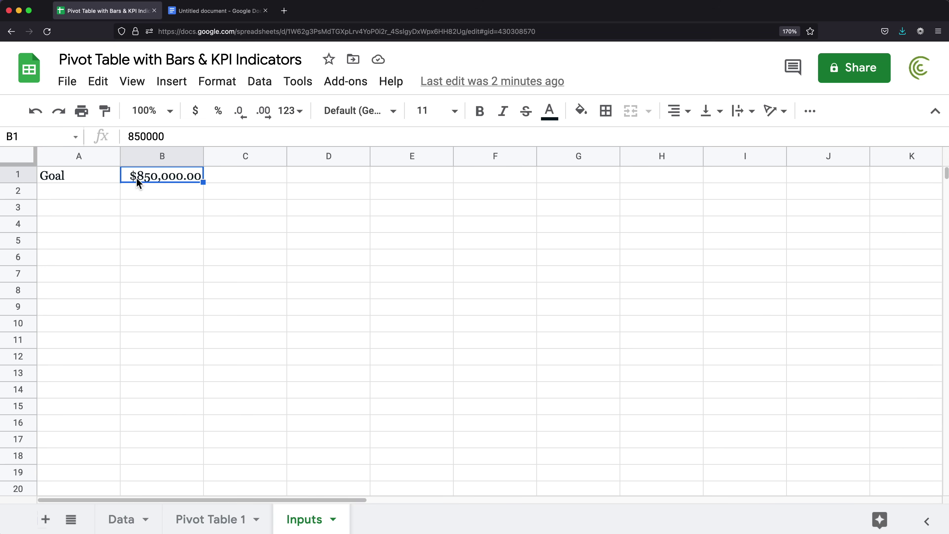
pyautogui.click(231, 525)
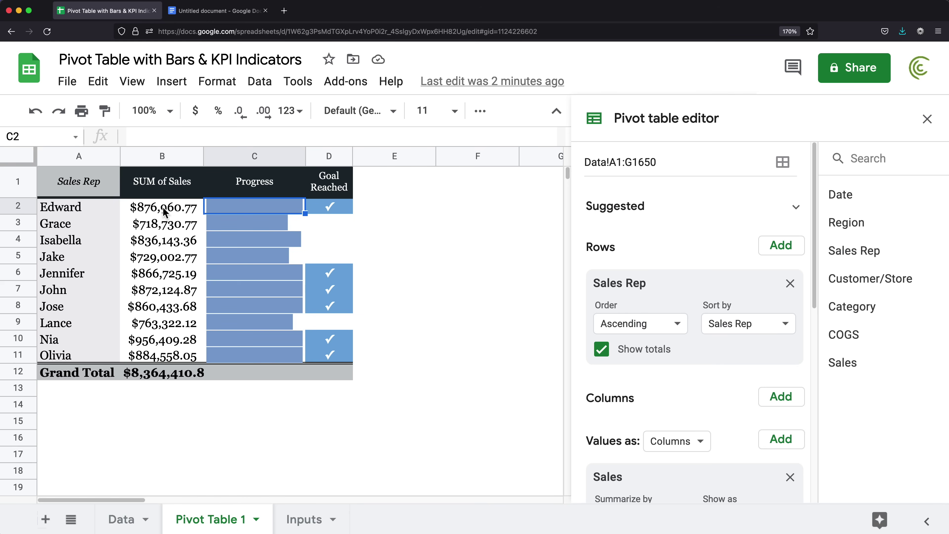
# Review the sales totals in B2:B11 and the Goal Reached check marks in column D.
pyautogui.click(151, 212)
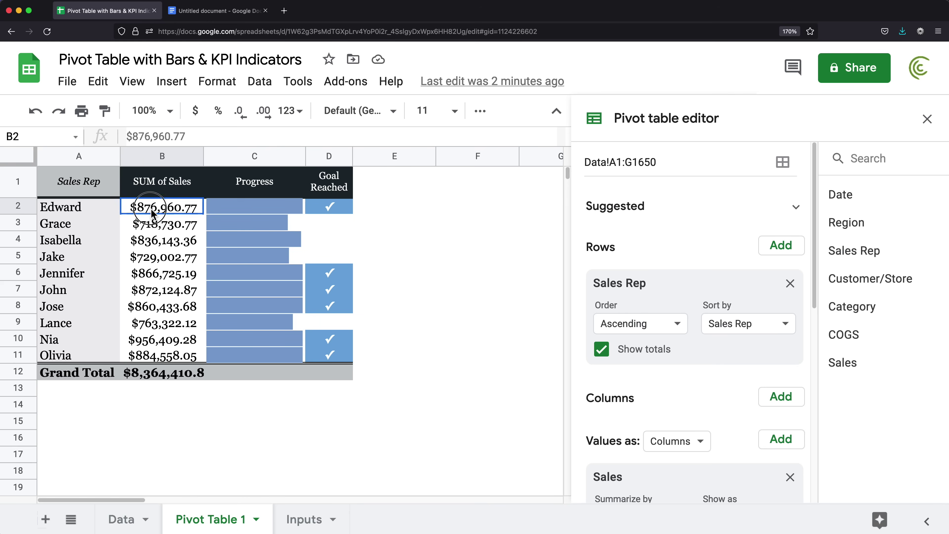
pyautogui.moveTo(151, 213); pyautogui.dragTo(160, 354)
pyautogui.click(330, 208)
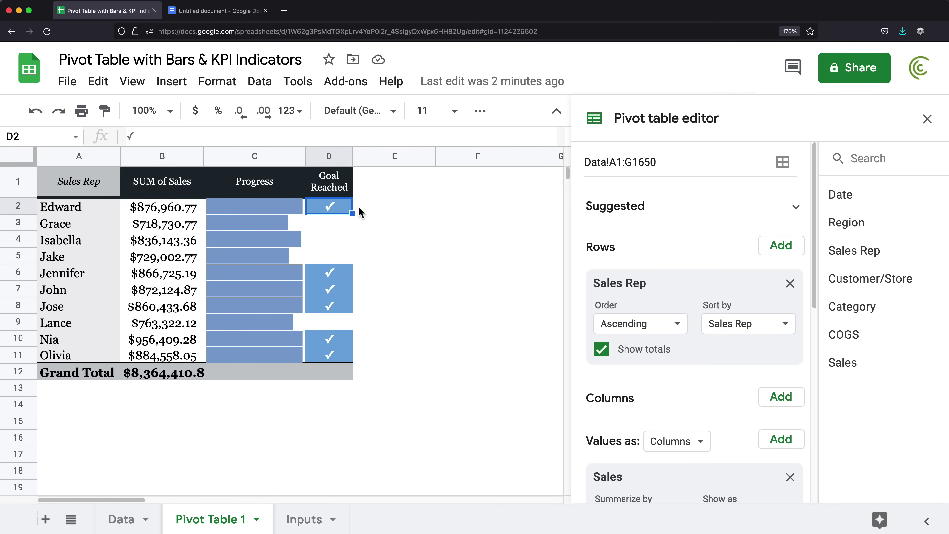
pyautogui.moveTo(339, 269); pyautogui.dragTo(342, 373)
pyautogui.click(329, 338)
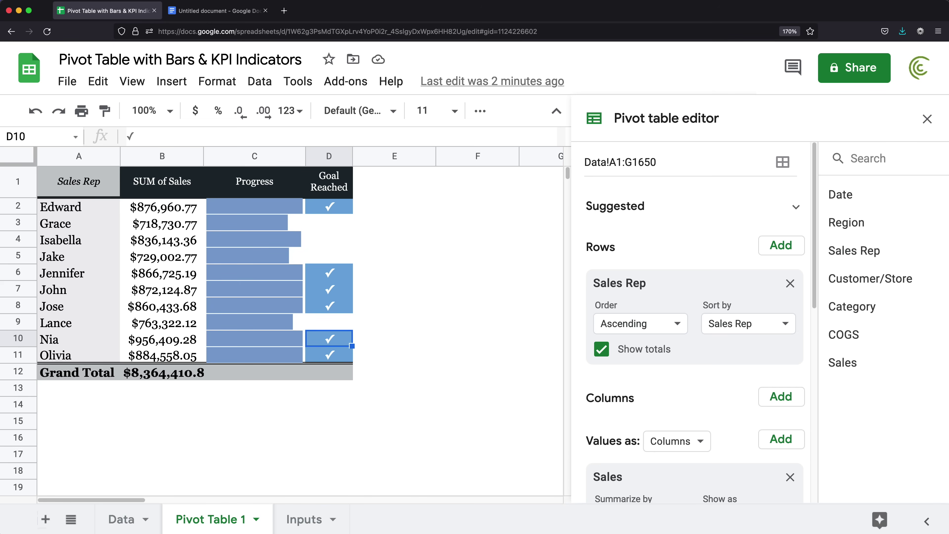
# On Inputs, change the Goal in B1 from 85 to 90, making it $900,000.00.
pyautogui.click(305, 520)
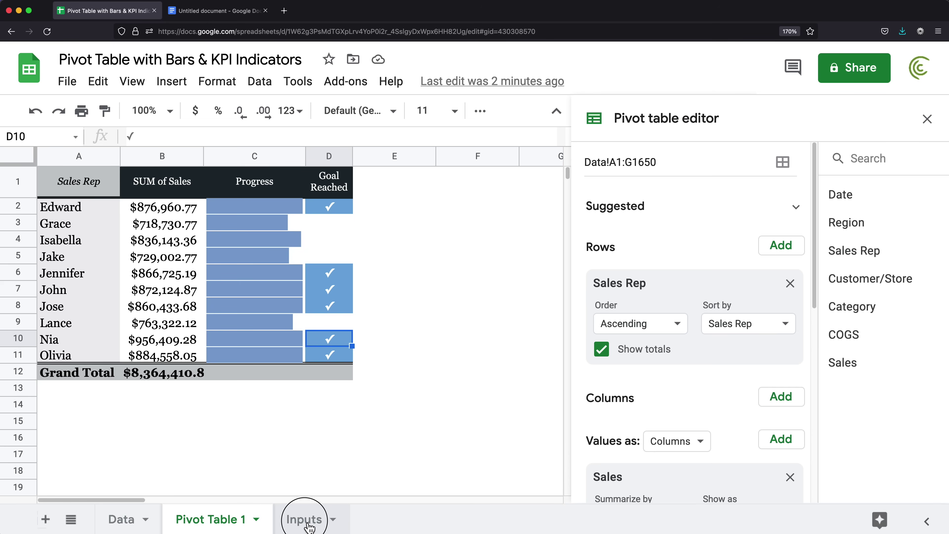
pyautogui.doubleClick(147, 175)
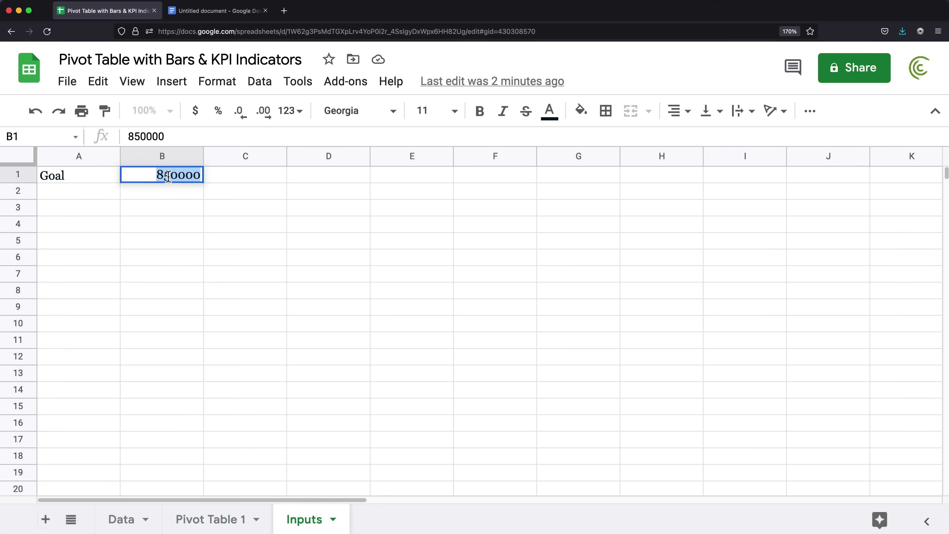
pyautogui.moveTo(156, 174); pyautogui.dragTo(171, 174)
pyautogui.write('90')
pyautogui.press('Return')
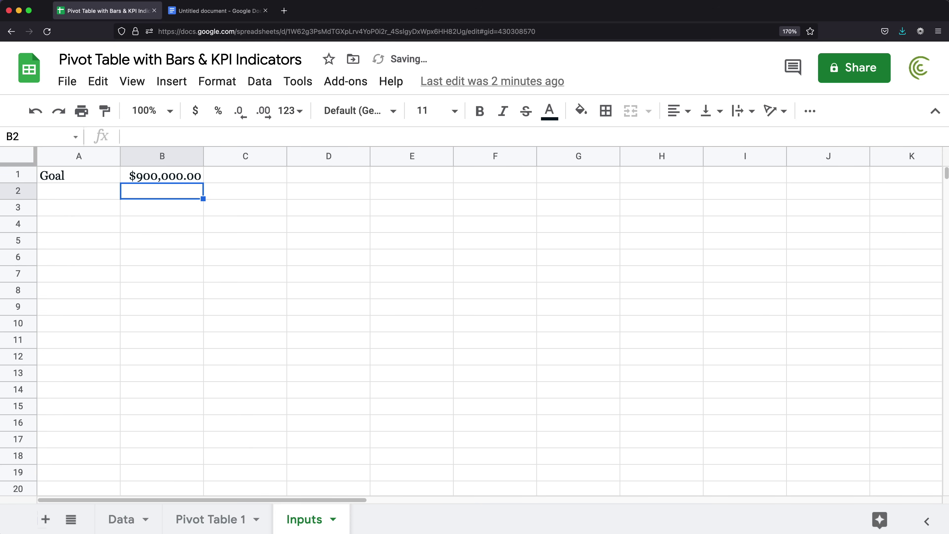
# Back on Pivot Table 1, check Nia's row, the only one still reaching the goal.
pyautogui.click(216, 519)
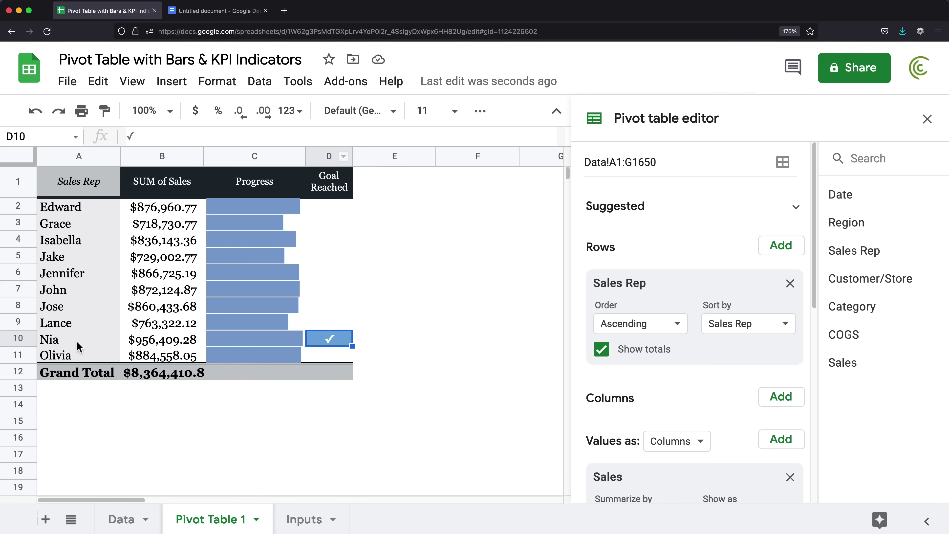
pyautogui.moveTo(77, 342); pyautogui.dragTo(318, 340)
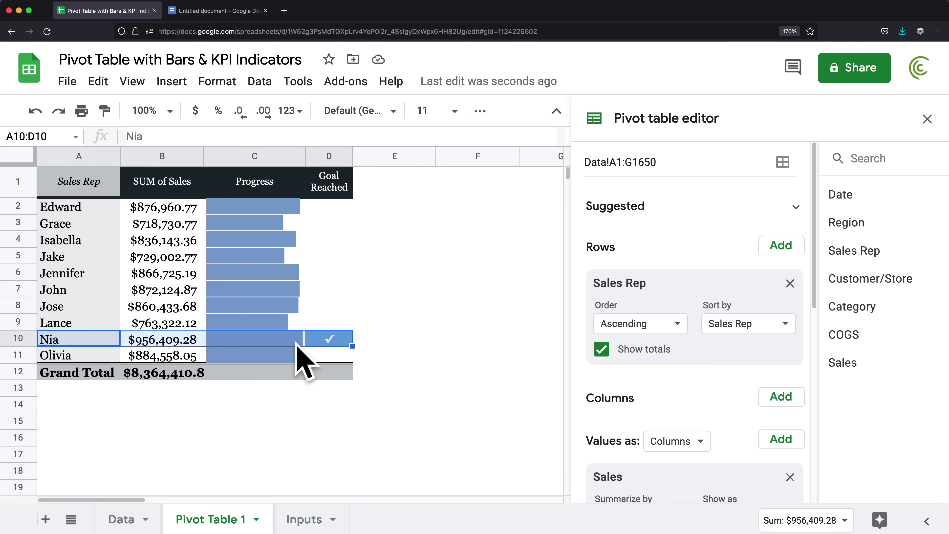
pyautogui.click(249, 208)
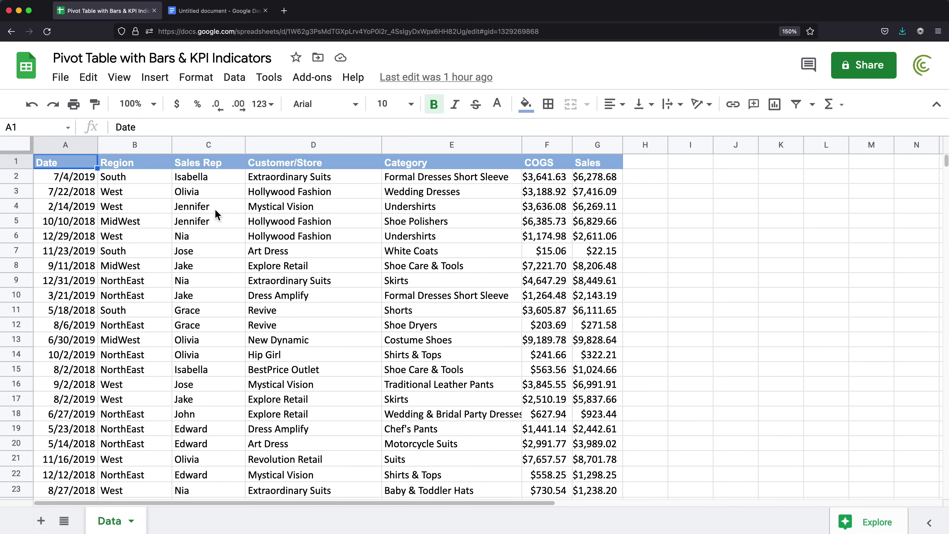
# Inspect the Sales and Sales Rep columns, then select C1 and open the Data menu.
pyautogui.click(608, 181)
pyautogui.moveTo(594, 370); pyautogui.dragTo(629, 148)
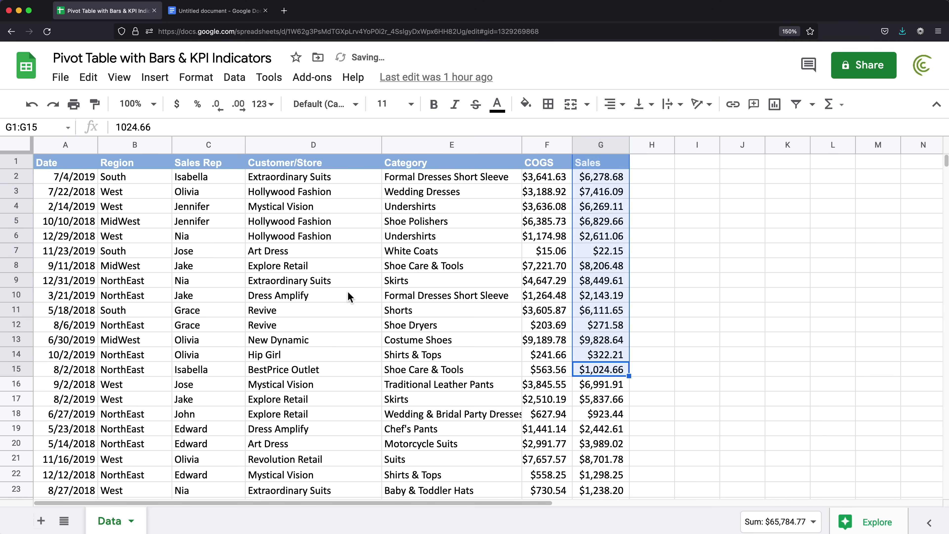
pyautogui.moveTo(201, 179); pyautogui.dragTo(209, 370)
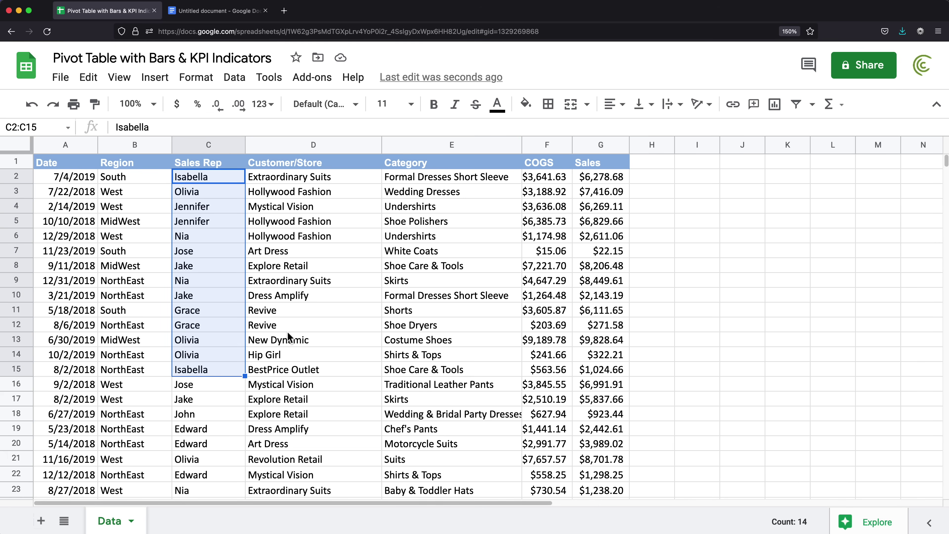
pyautogui.click(316, 255)
pyautogui.click(189, 163)
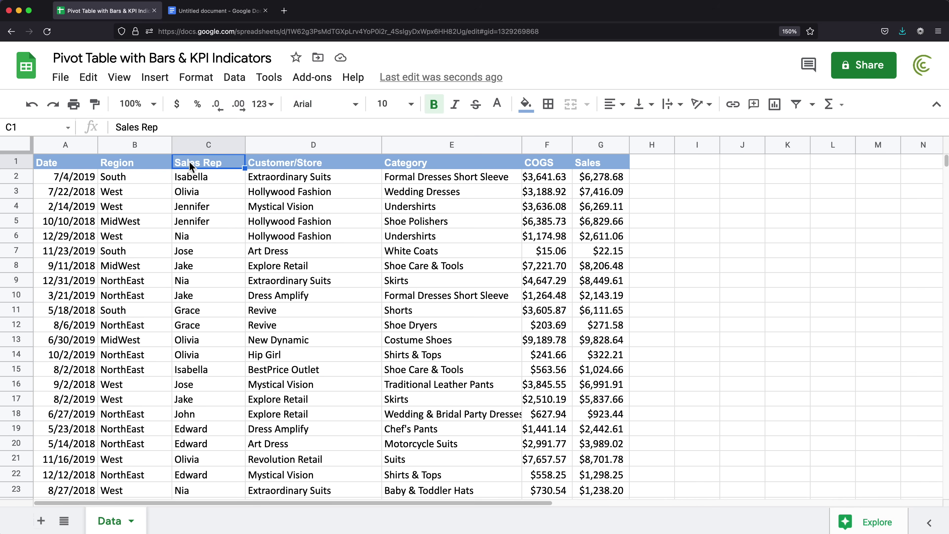
pyautogui.click(234, 79)
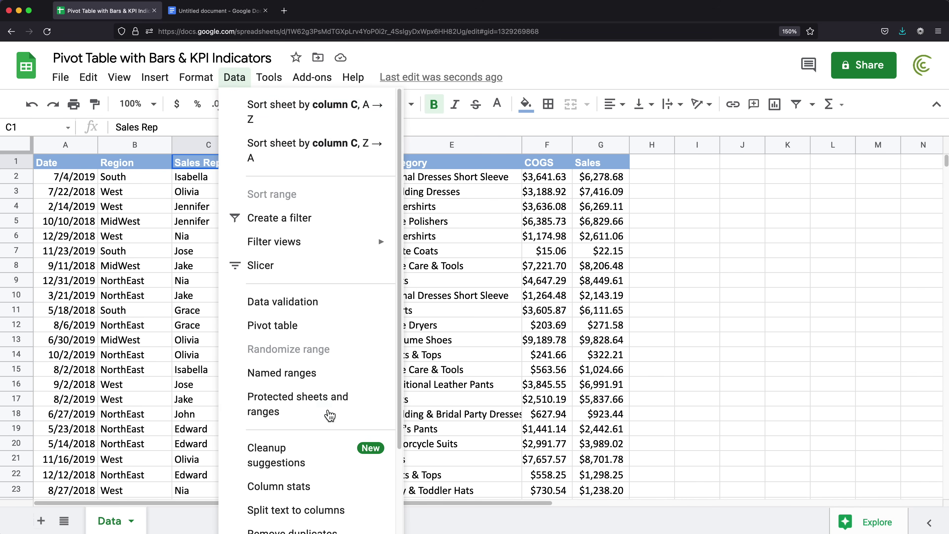
# Create a pivot table on a new sheet with Sales summed as Values and Sales Rep as Rows.
pyautogui.click(296, 336)
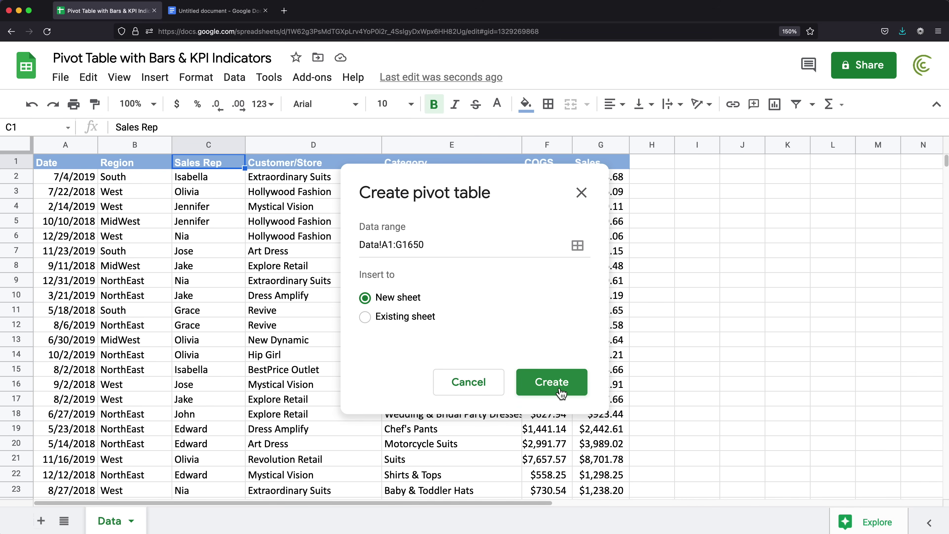
pyautogui.click(535, 386)
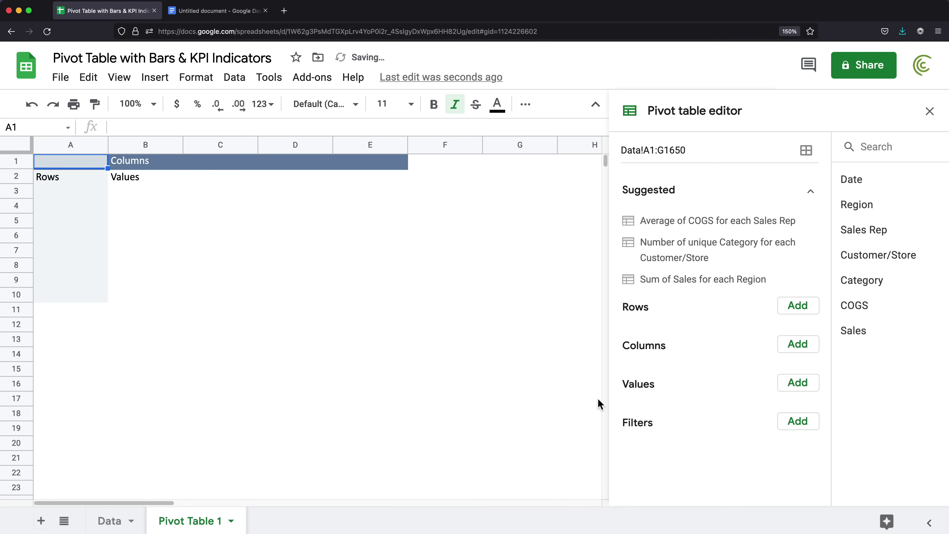
pyautogui.click(799, 389)
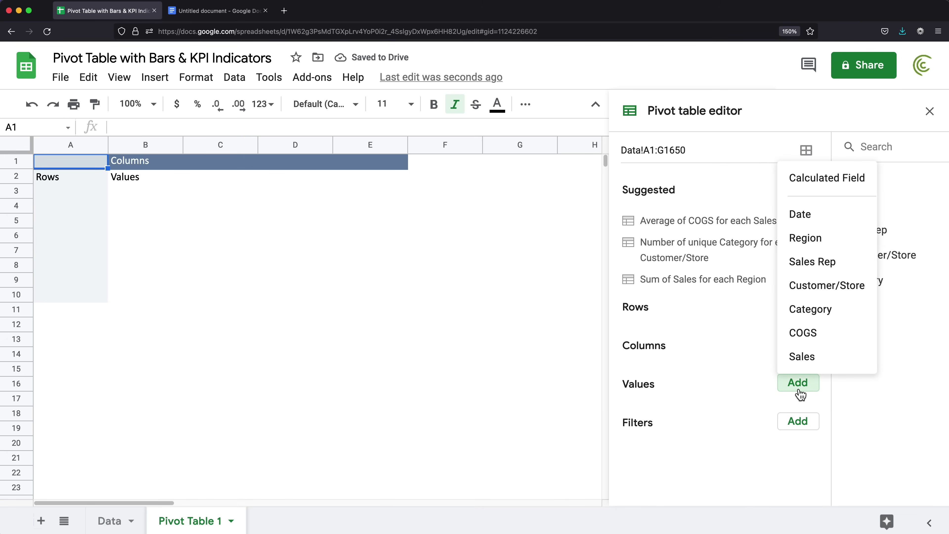
pyautogui.click(811, 359)
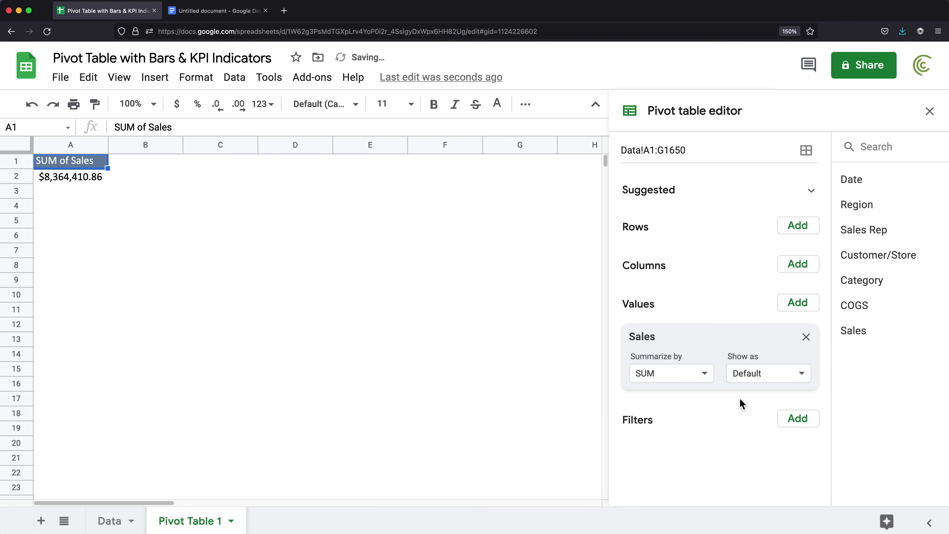
pyautogui.click(804, 233)
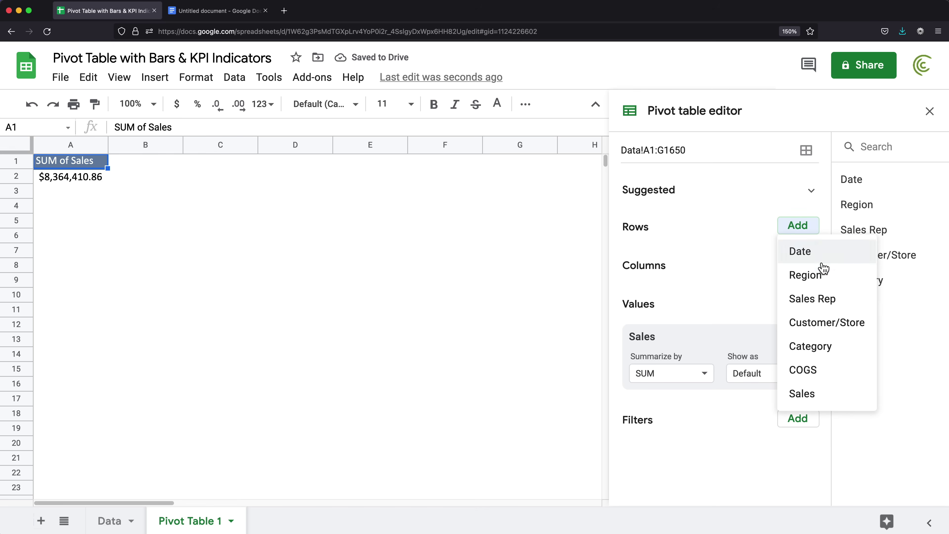
pyautogui.click(802, 299)
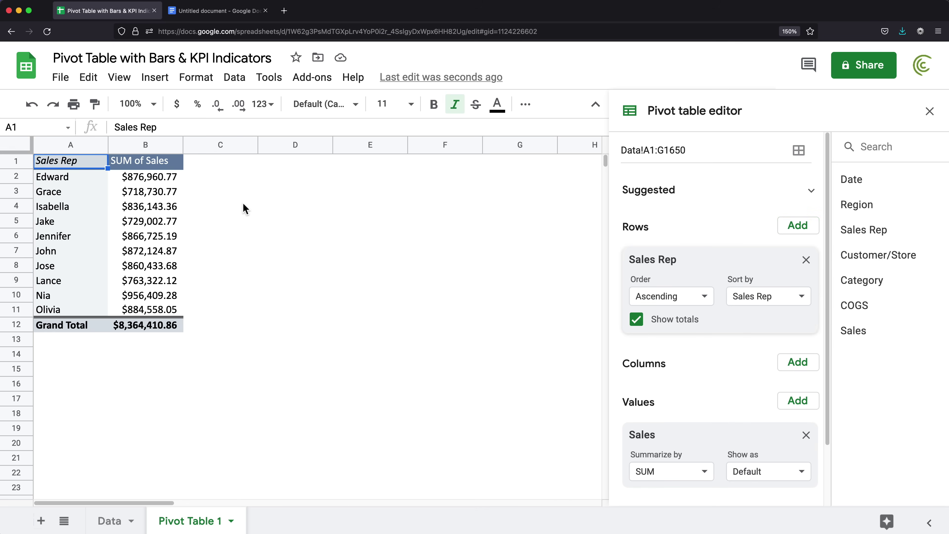
# Start a SPARKLINE formula in C2, taking the bar chart options from its help example.
pyautogui.click(222, 178)
pyautogui.write('=SPARK')
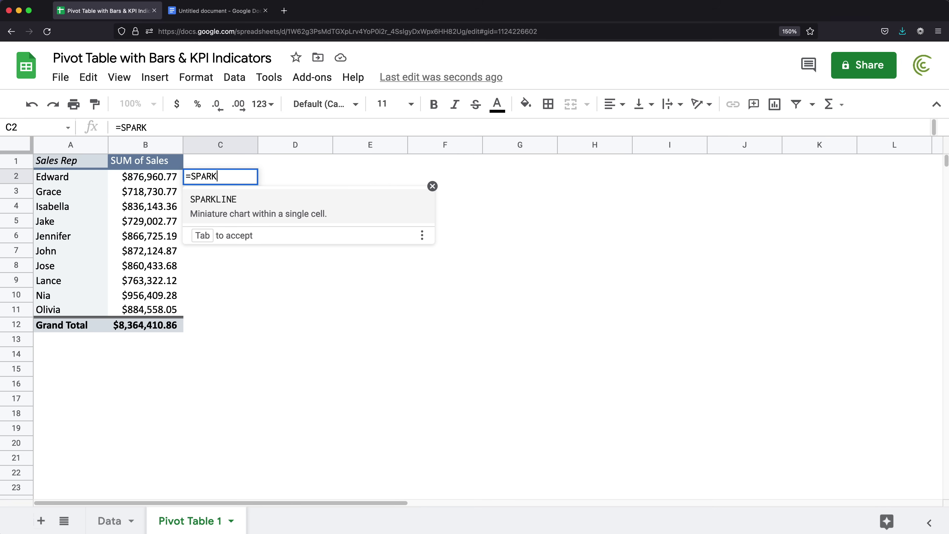
pyautogui.press('Tab')
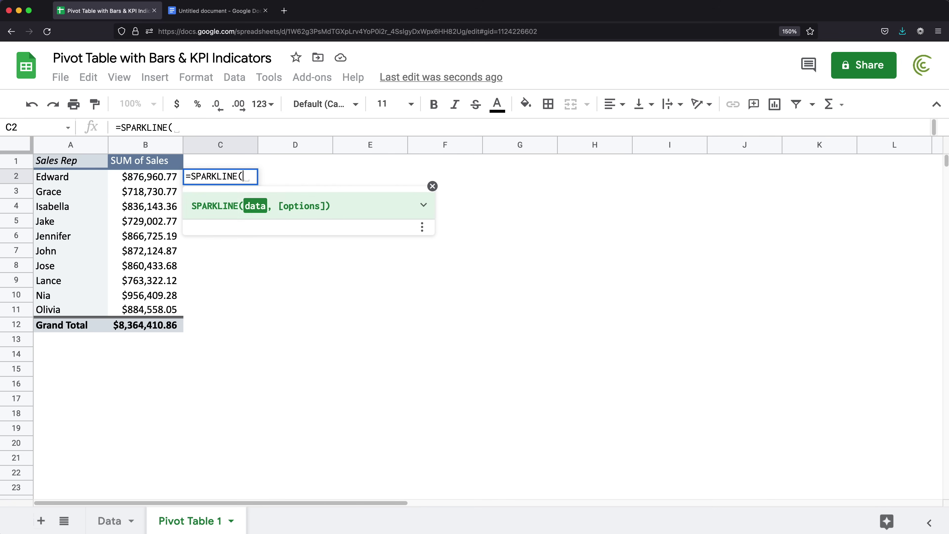
pyautogui.click(430, 210)
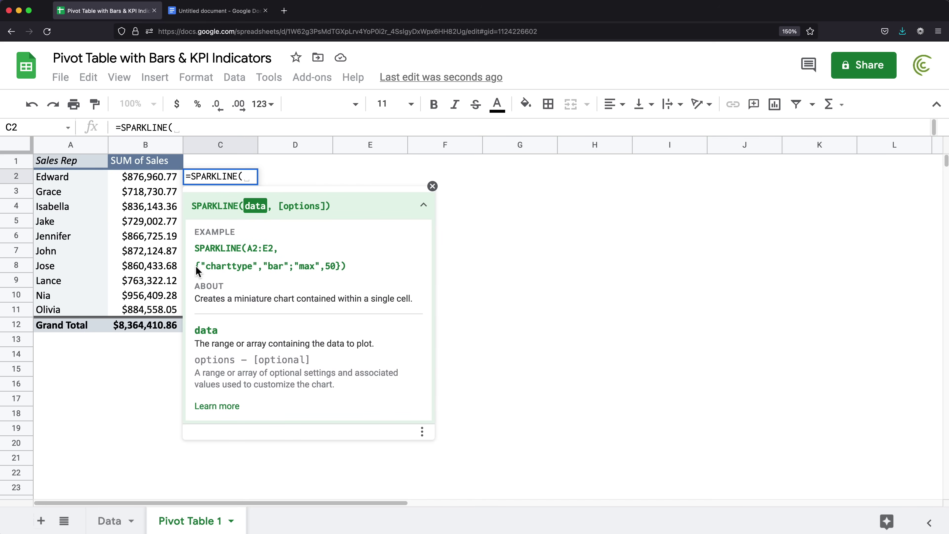
pyautogui.moveTo(197, 268); pyautogui.dragTo(341, 267)
pyautogui.press('super+c')
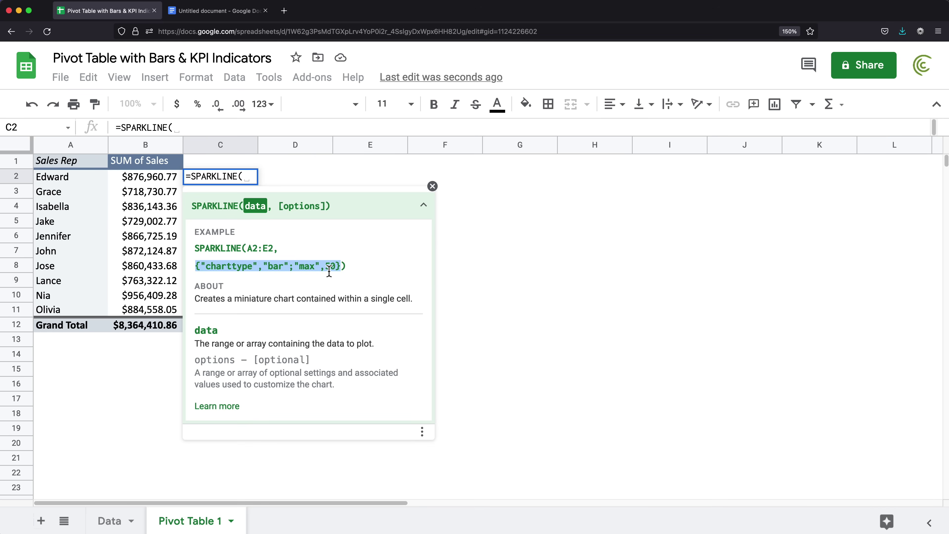
pyautogui.click(304, 264)
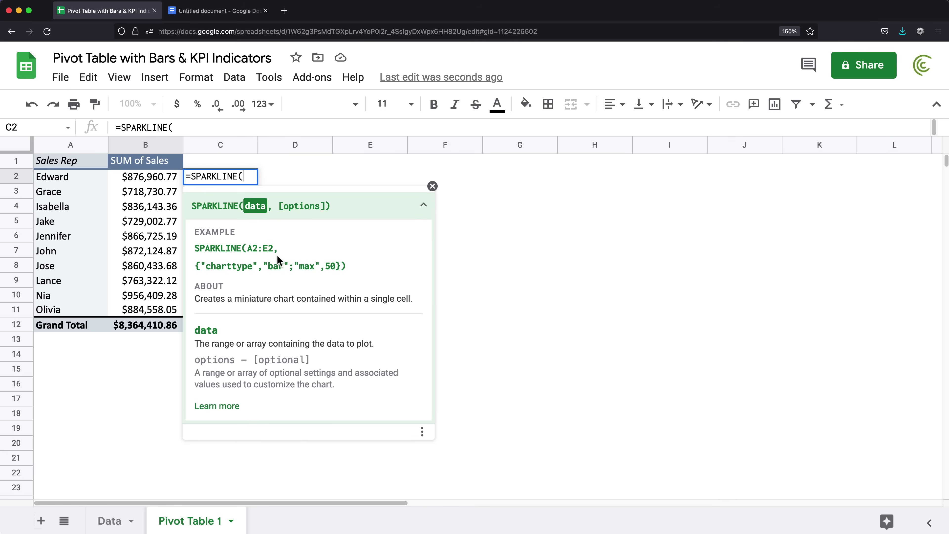
# Complete C2 as =SPARKLINE(B2,{"charttype","bar";"max",50}).
pyautogui.click(155, 182)
pyautogui.write(',')
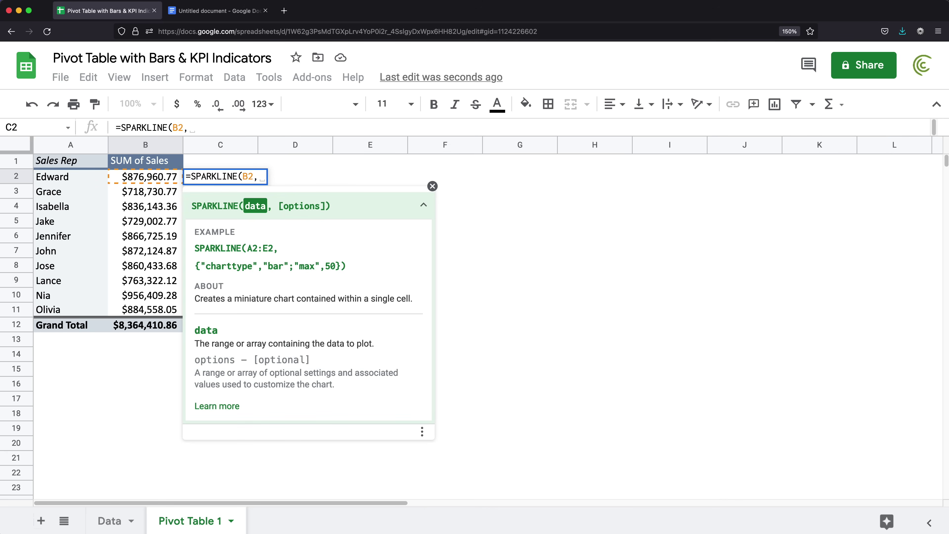
pyautogui.press('BackSpace')
pyautogui.press('super+v')
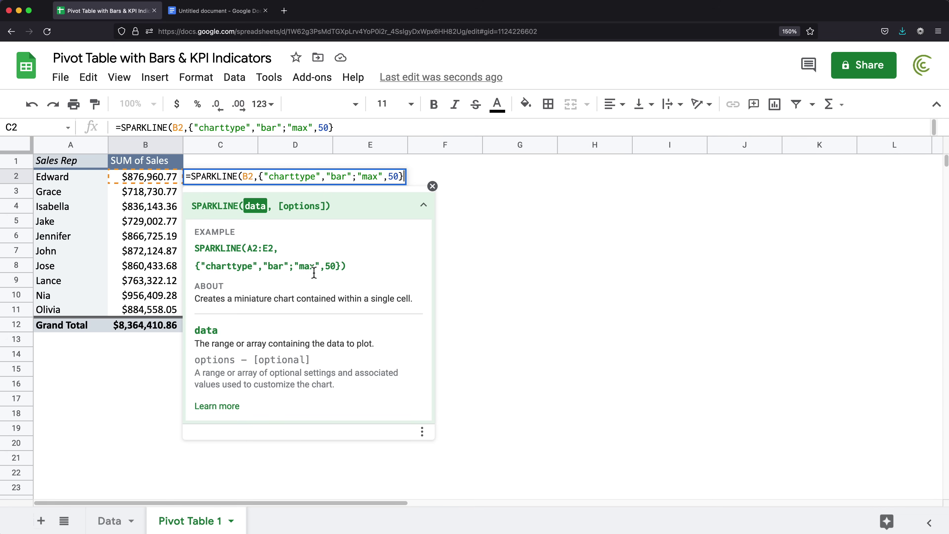
pyautogui.write(')')
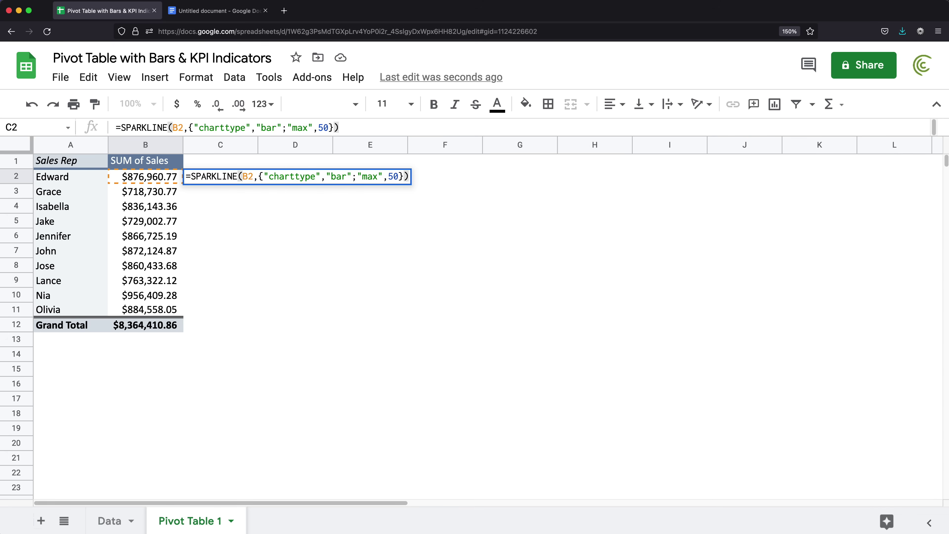
pyautogui.press('Return')
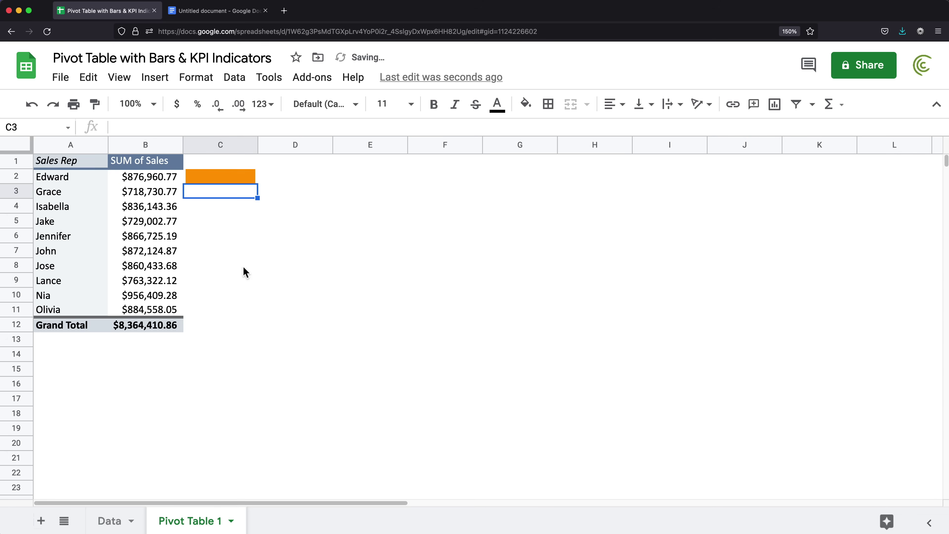
# Change the sparkline max in C2 from 50 to 850000.
pyautogui.click(227, 179)
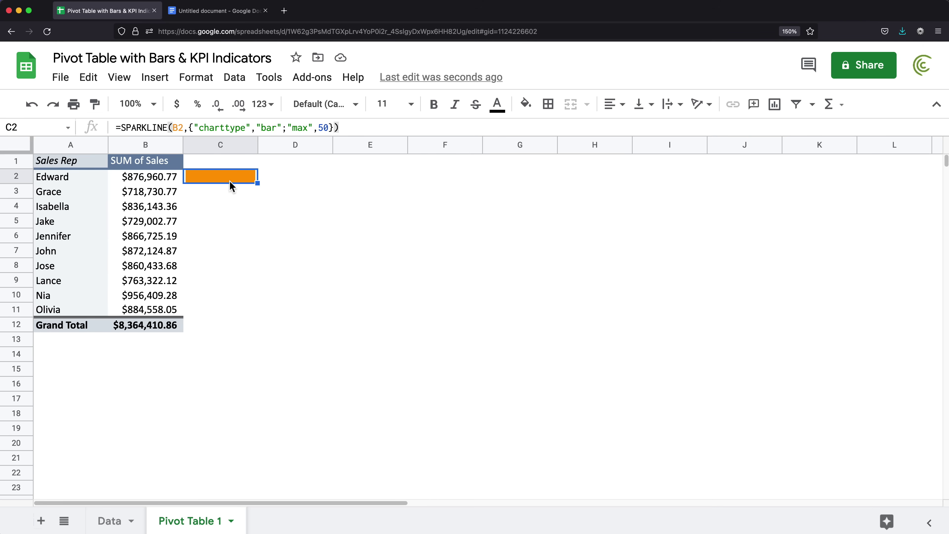
pyautogui.doubleClick(224, 182)
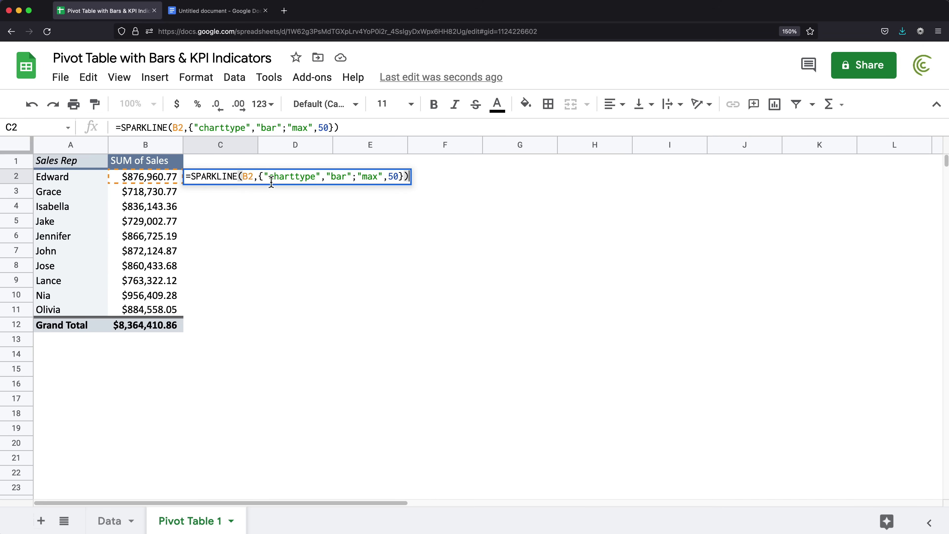
pyautogui.doubleClick(395, 177)
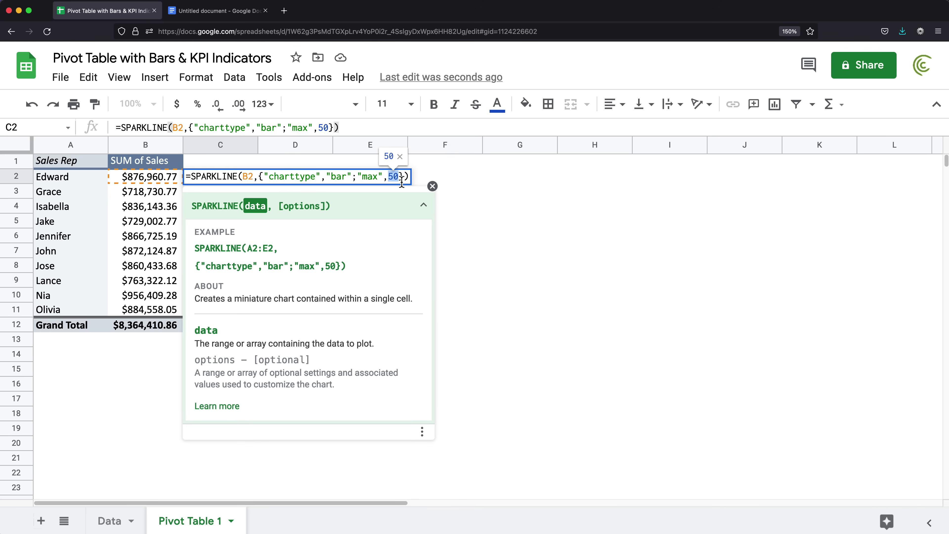
pyautogui.write('850000')
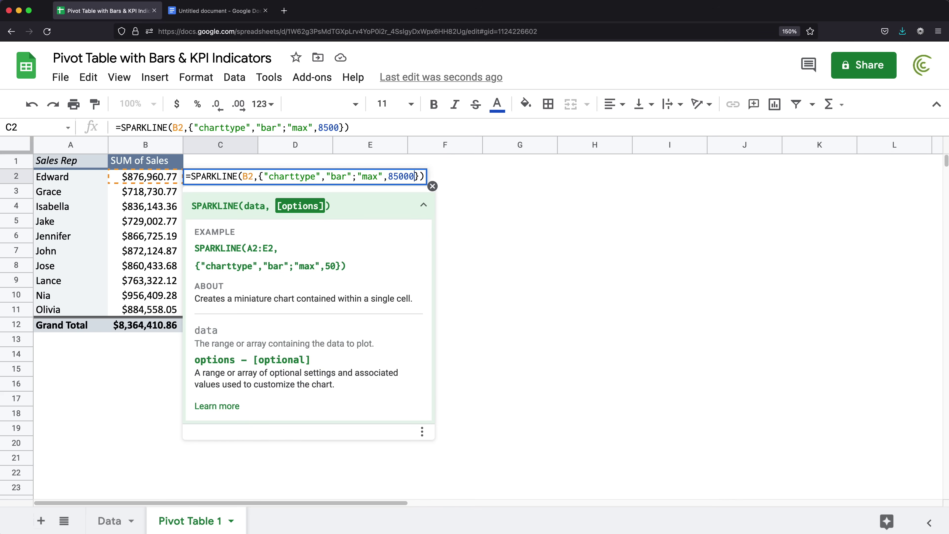
pyautogui.press('Return')
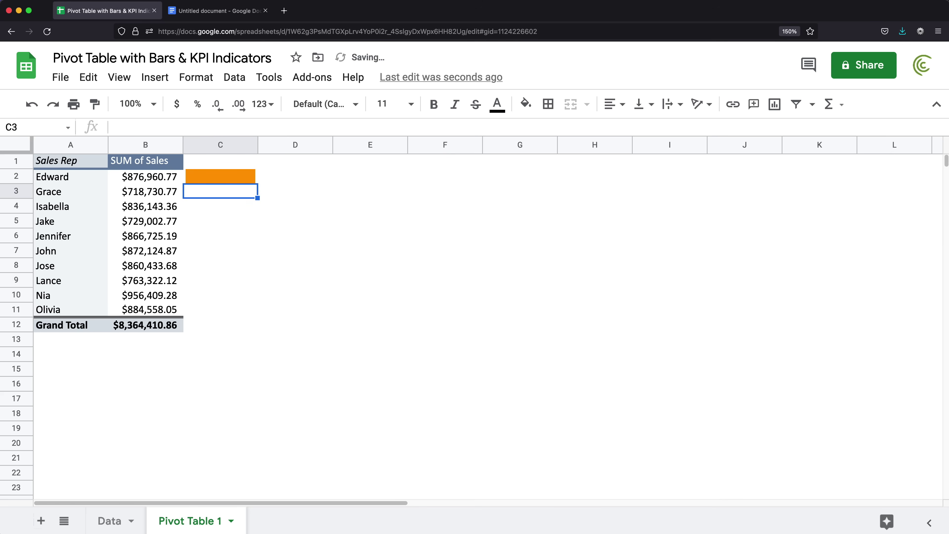
# Fill the sparkline down to C11 and widen column C so the bars lengthen.
pyautogui.click(239, 179)
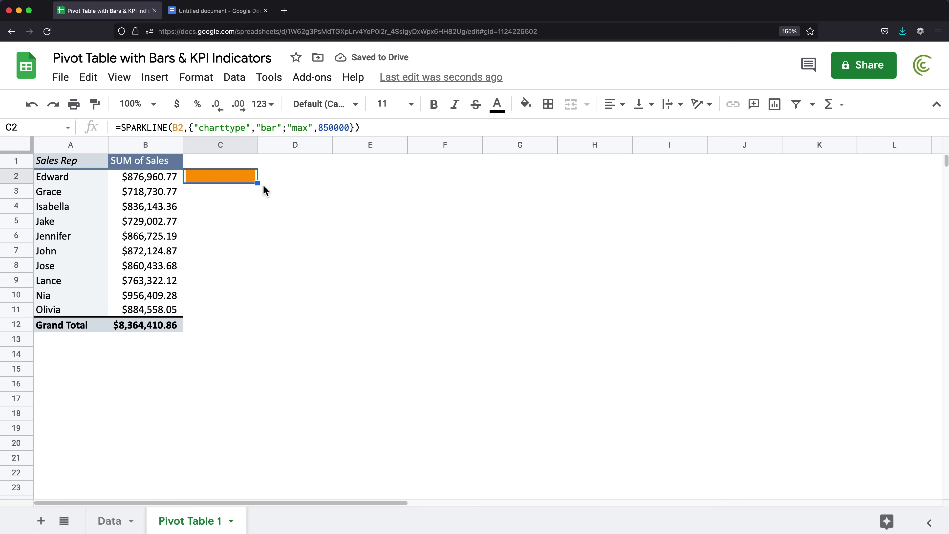
pyautogui.moveTo(261, 187); pyautogui.dragTo(247, 318)
pyautogui.moveTo(258, 145); pyautogui.dragTo(275, 144)
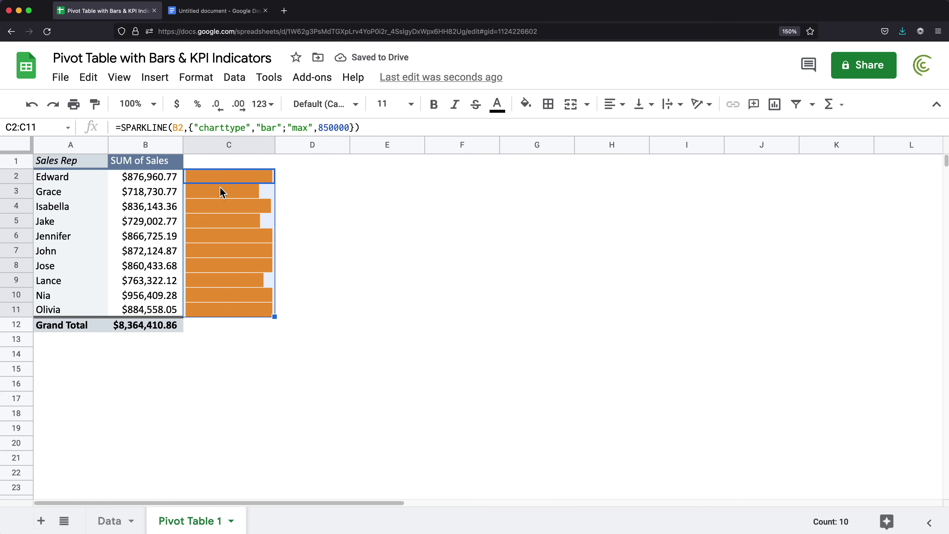
pyautogui.click(156, 182)
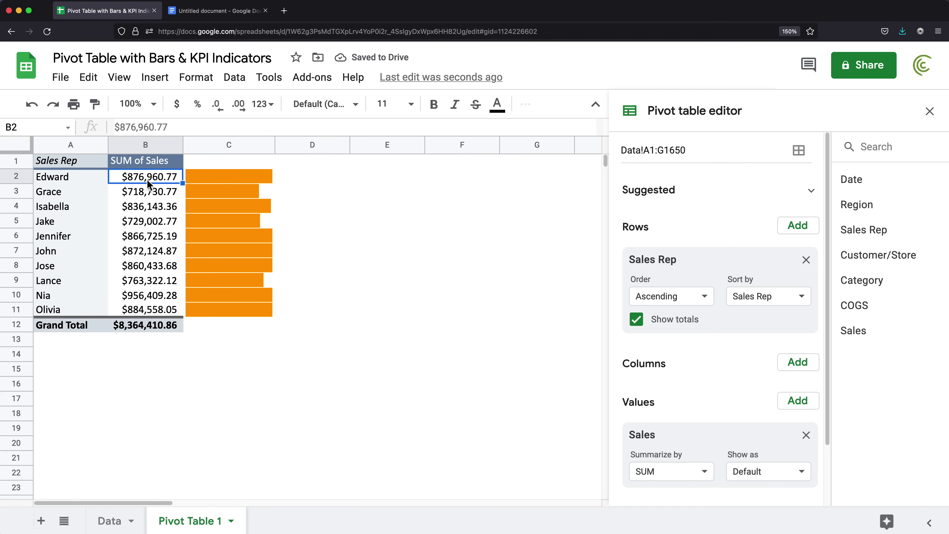
pyautogui.click(260, 179)
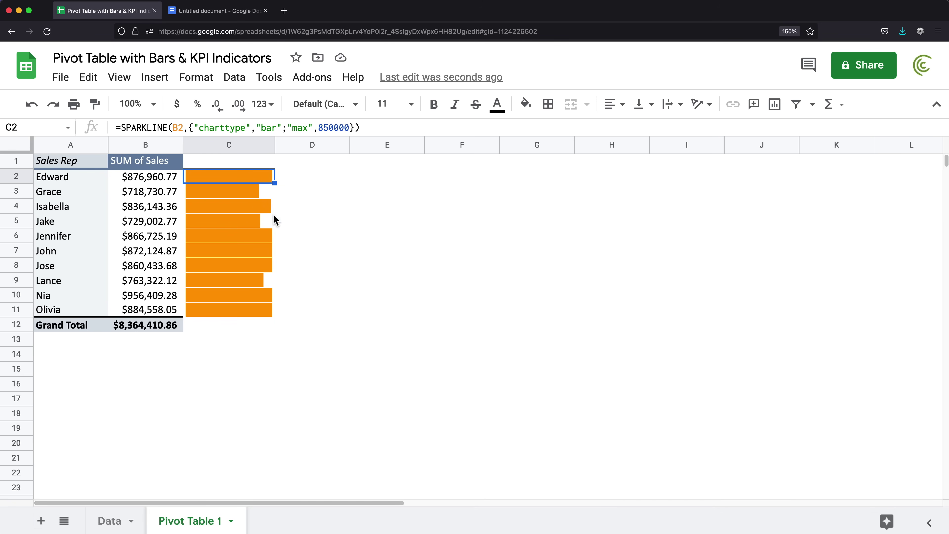
pyautogui.click(261, 191)
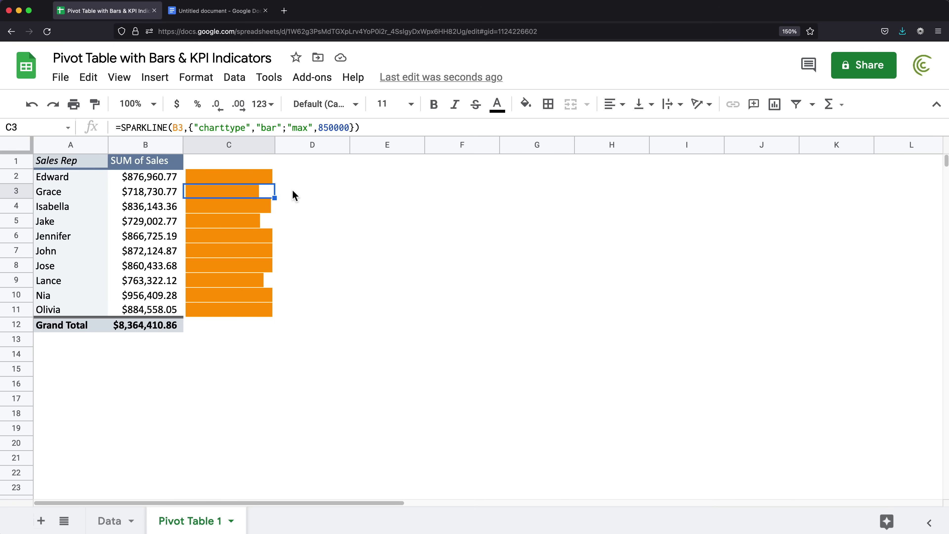
# Extend the sparkline into the Grand Total row C12 and compare it with B12.
pyautogui.click(267, 312)
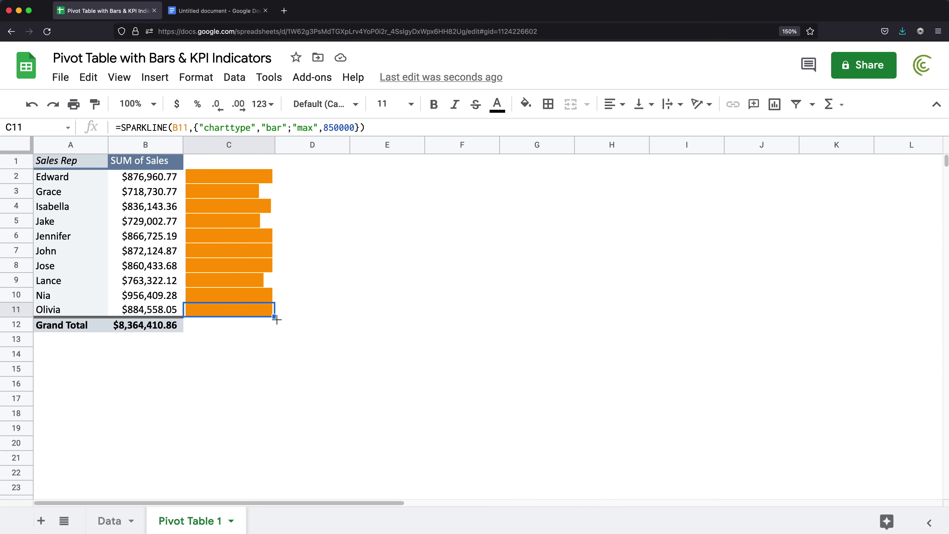
pyautogui.moveTo(276, 319); pyautogui.dragTo(276, 331)
pyautogui.click(217, 330)
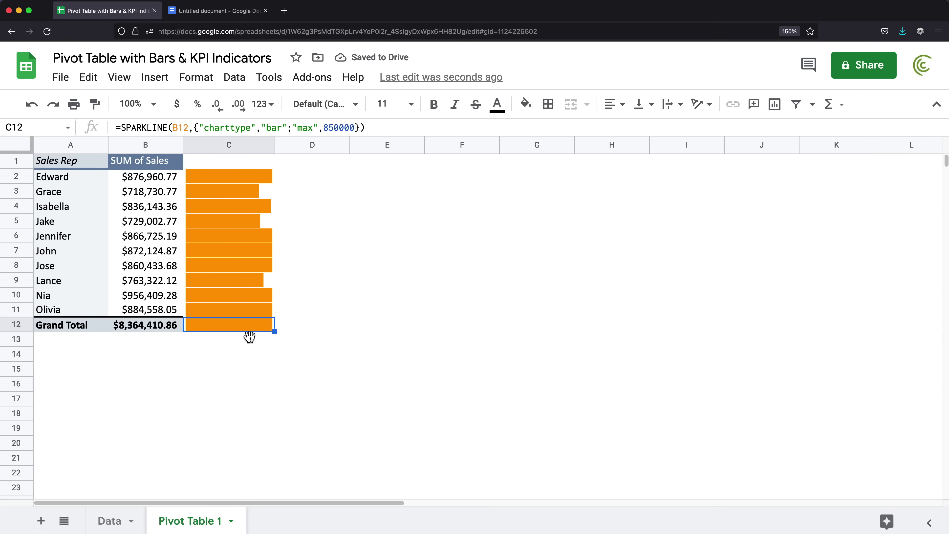
pyautogui.click(138, 328)
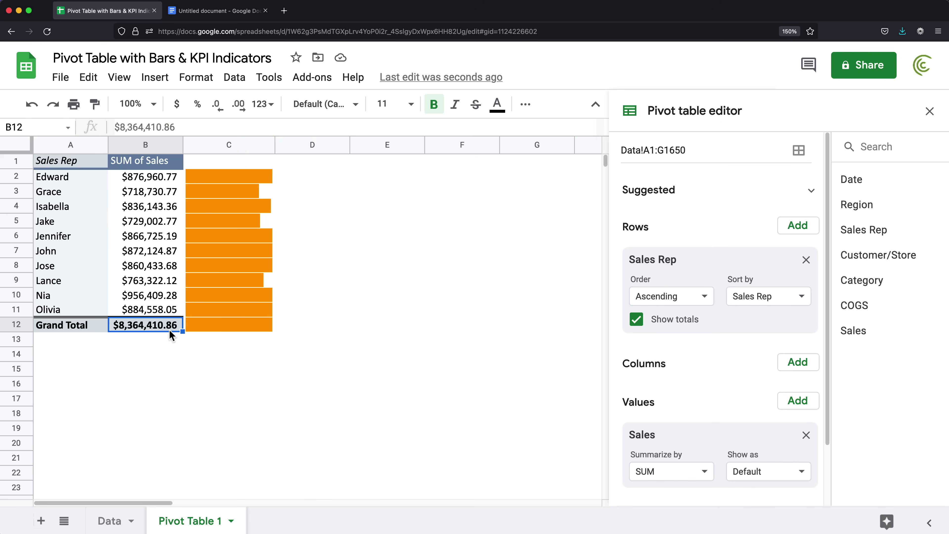
pyautogui.click(218, 330)
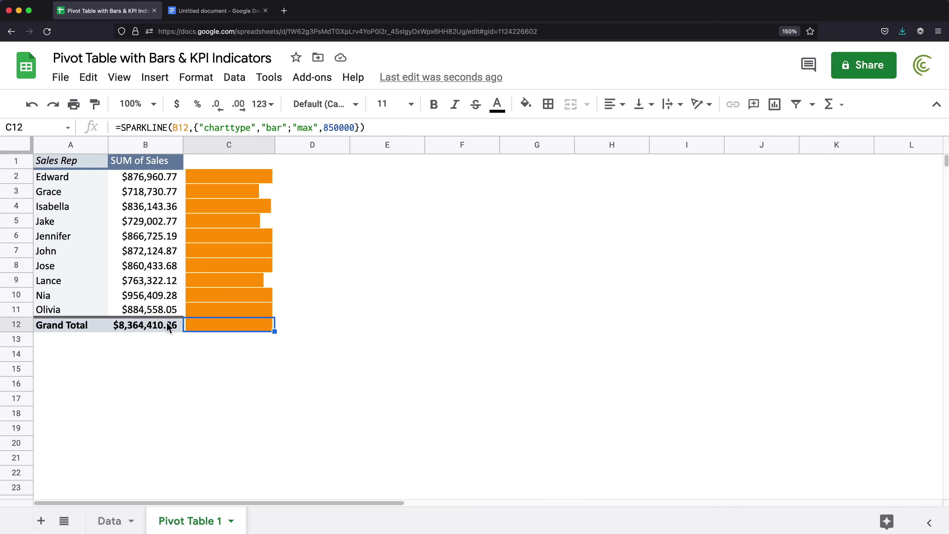
pyautogui.click(205, 181)
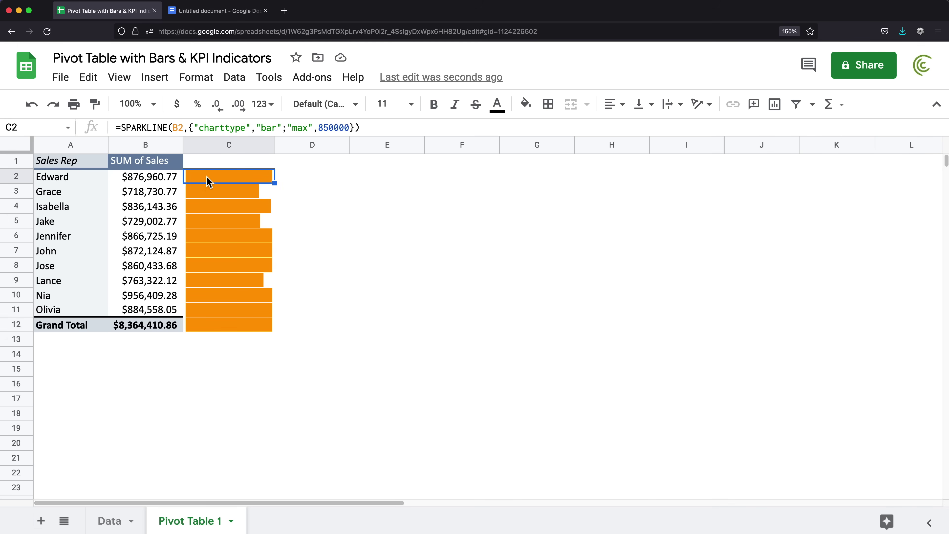
# Replace C2's formula with the start of an IF(B2=SUM( test.
pyautogui.doubleClick(203, 182)
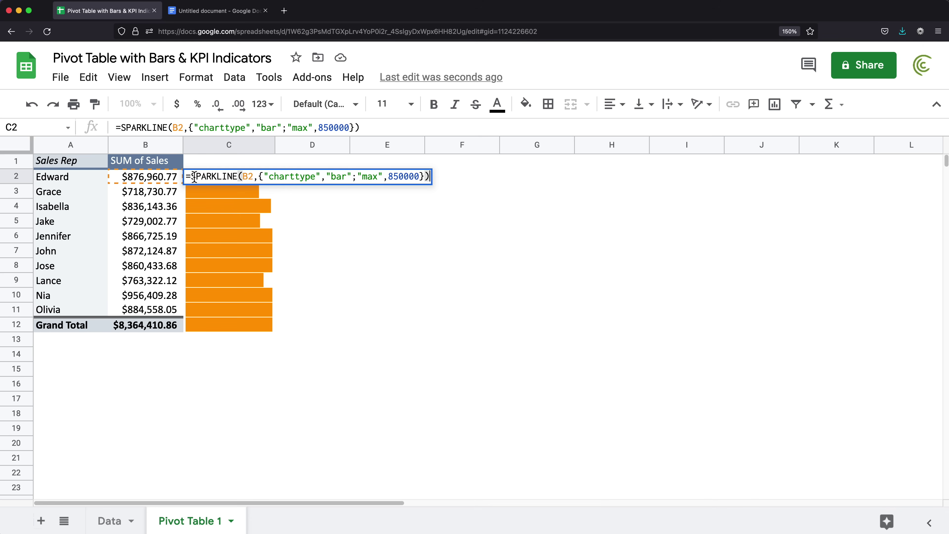
pyautogui.moveTo(192, 176); pyautogui.dragTo(468, 180)
pyautogui.press('super+c')
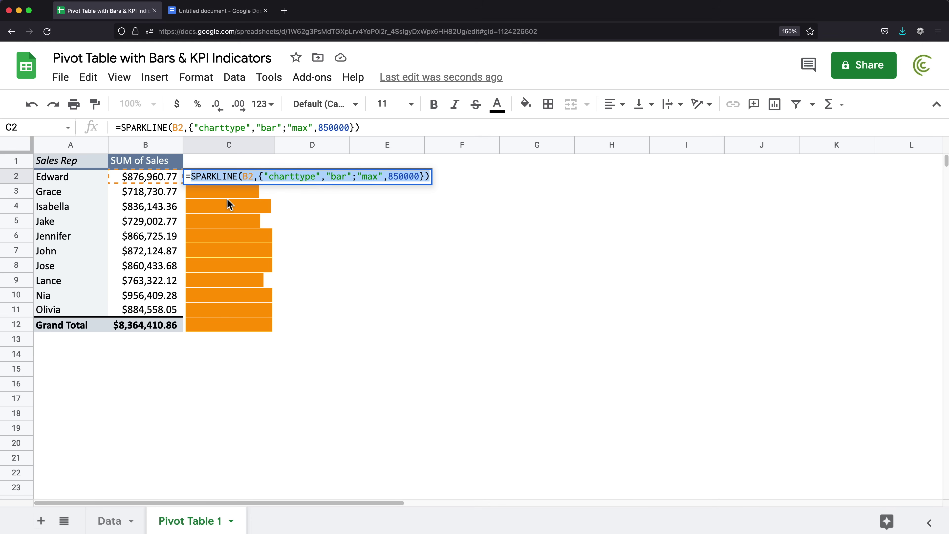
pyautogui.press('BackSpace')
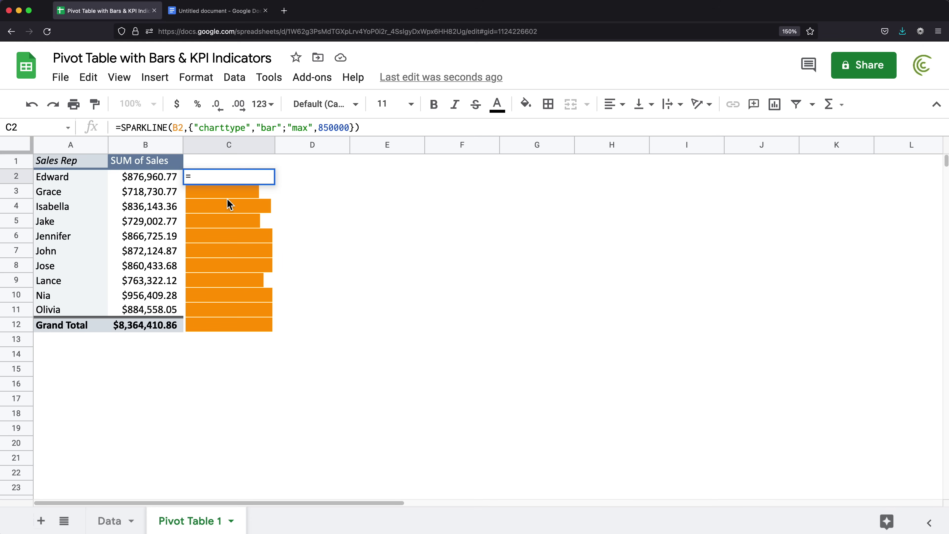
pyautogui.write('IF(')
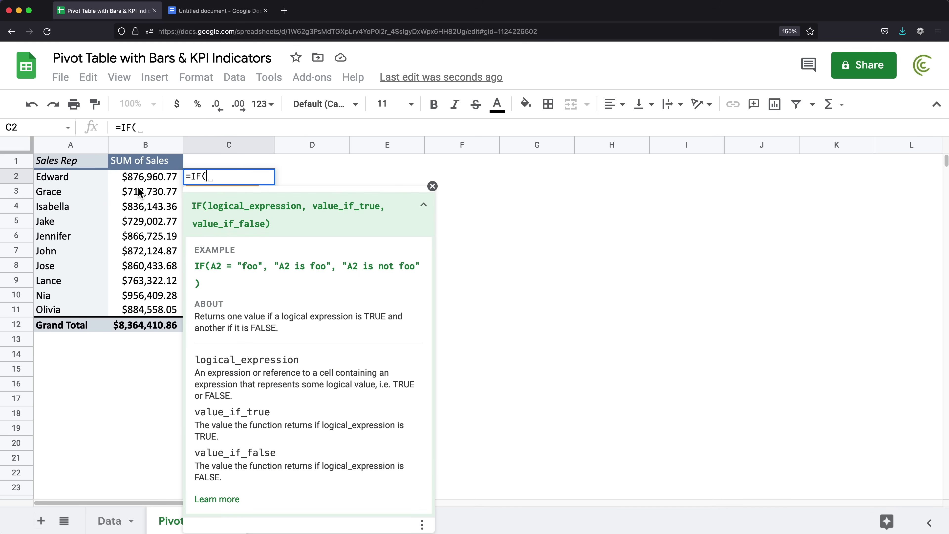
pyautogui.click(147, 181)
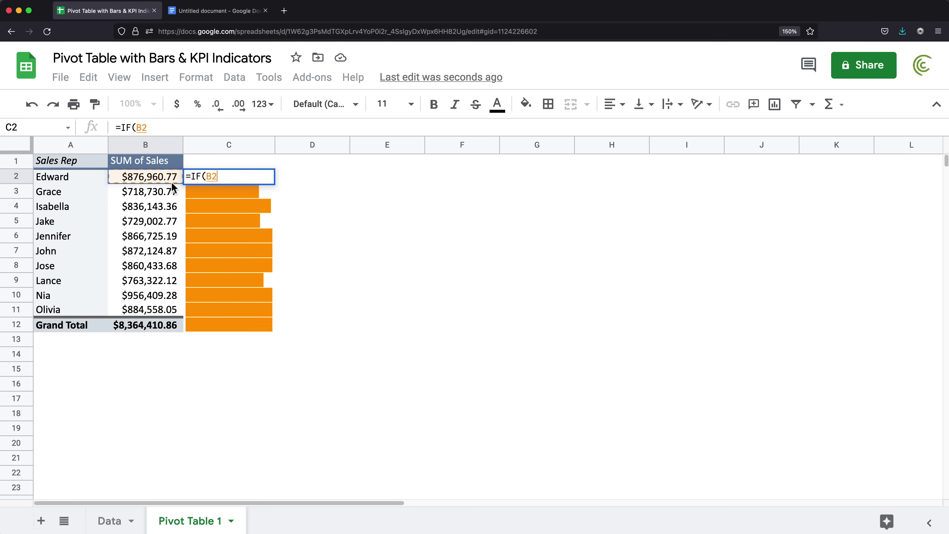
pyautogui.write('=')
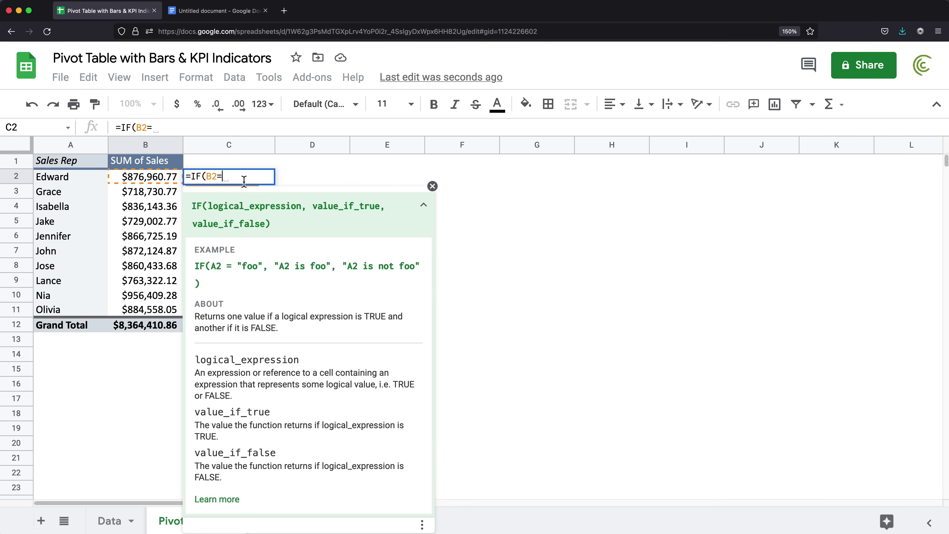
pyautogui.write('SUM(')
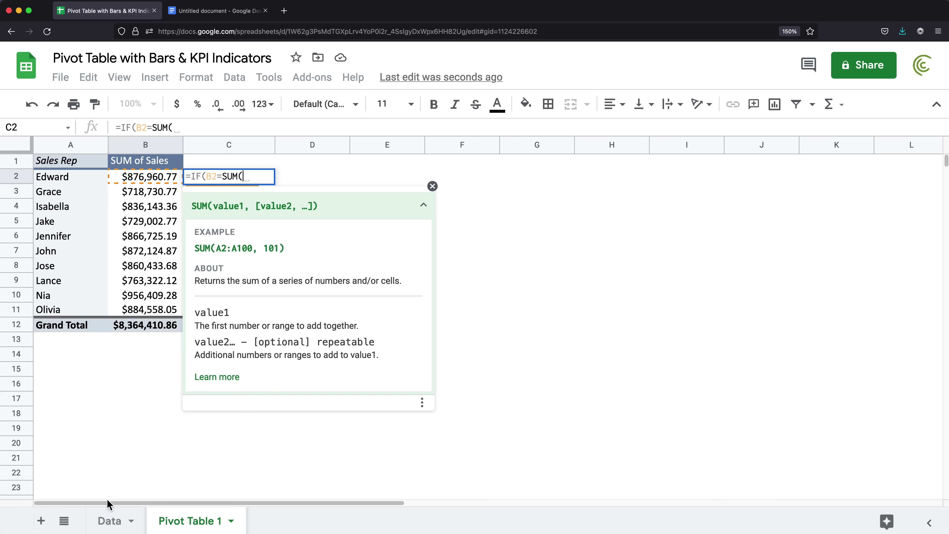
# Finish it as =IF(B2=SUM(Data!G:G),"",SPARKLINE(B2,{"charttype","bar";"max",850000})).
pyautogui.click(113, 525)
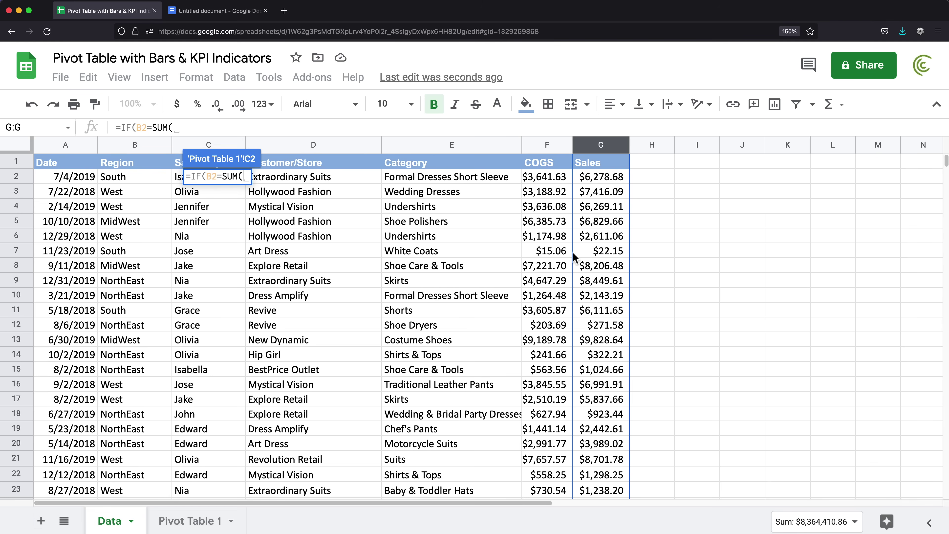
pyautogui.click(604, 146)
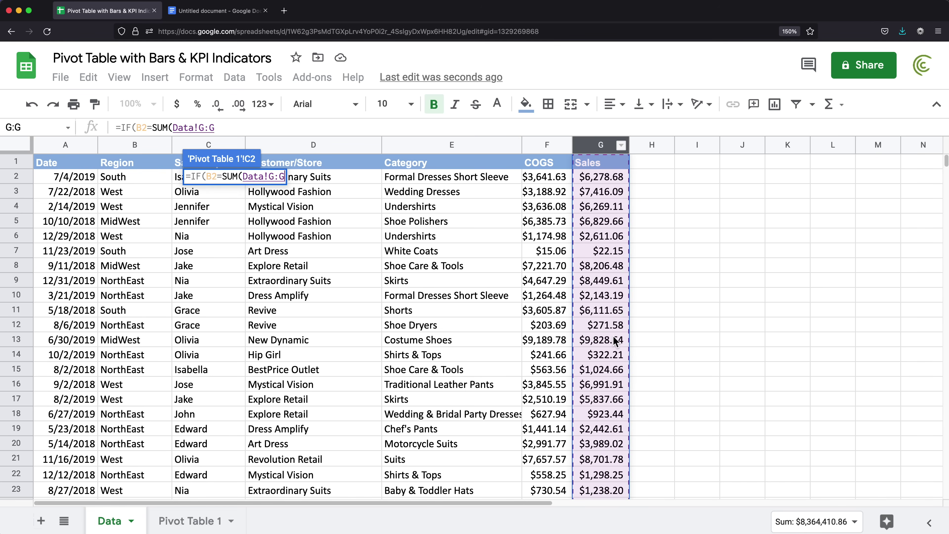
pyautogui.write(')')
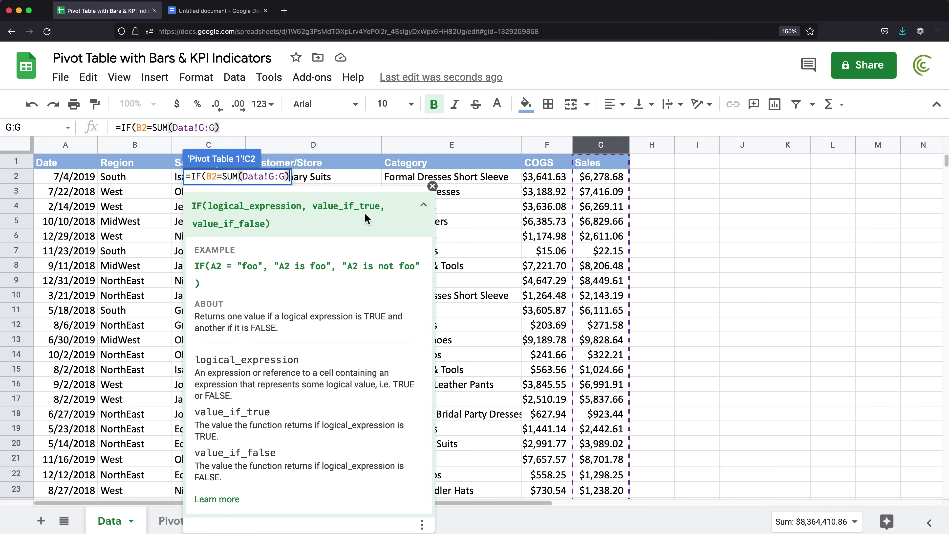
pyautogui.write(',')
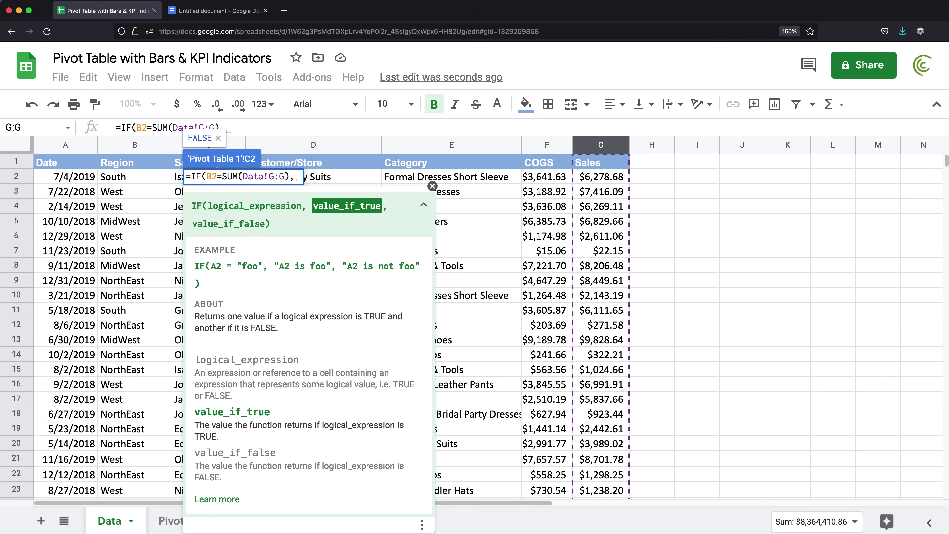
pyautogui.press('BackSpace')
pyautogui.write('""')
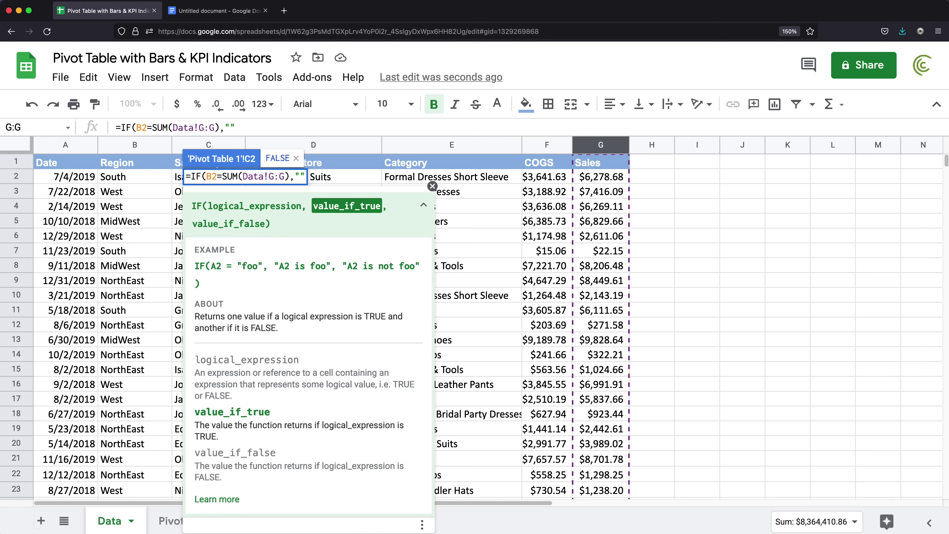
pyautogui.write(',')
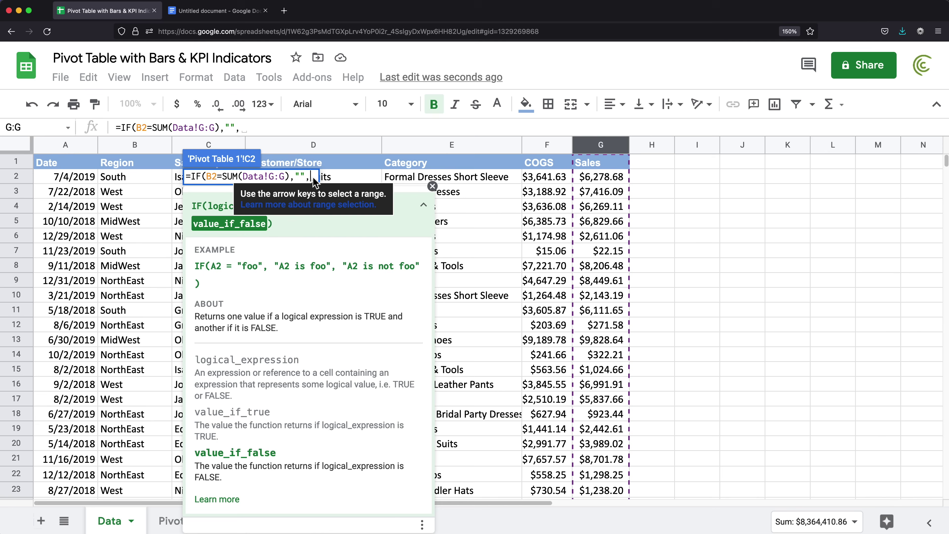
pyautogui.press('super+v')
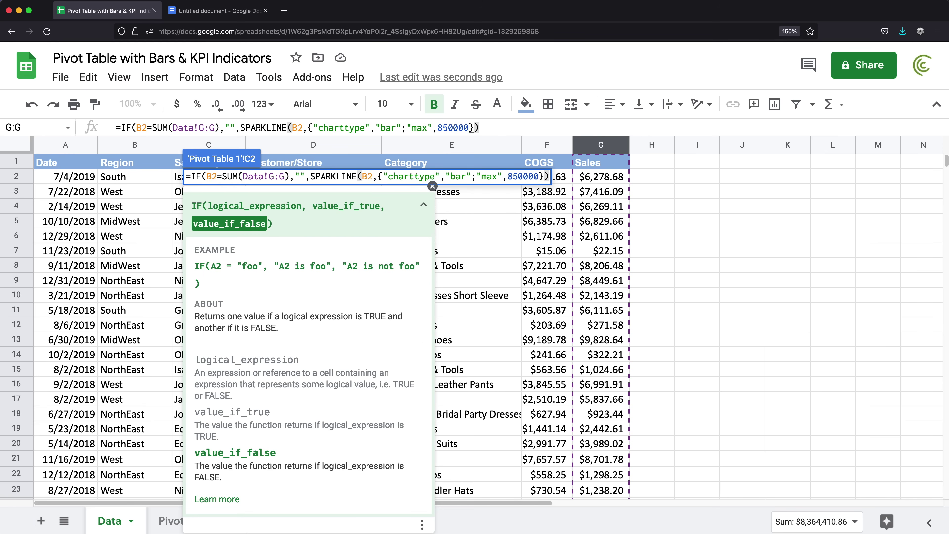
pyautogui.write(')')
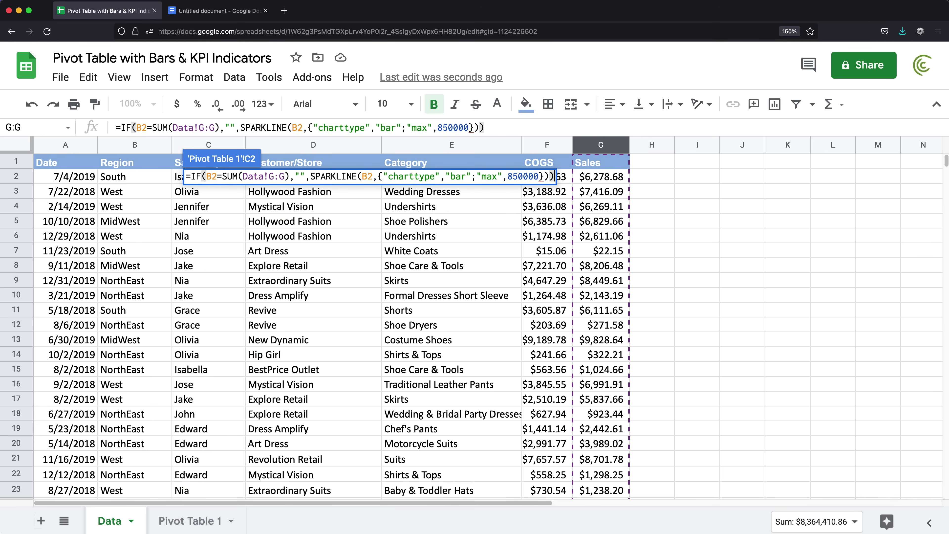
pyautogui.press('Return')
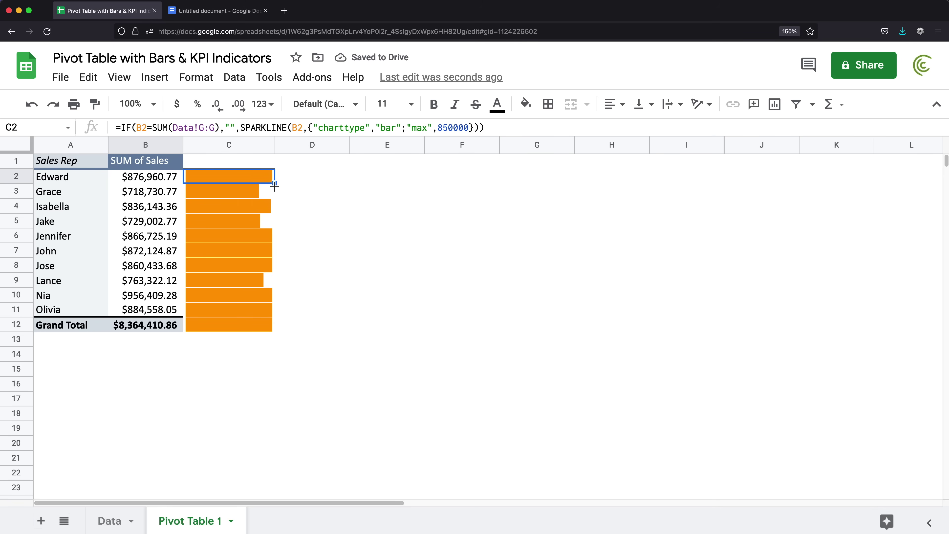
# Fill the IF-wrapped sparkline from C2 to C12 and confirm the Grand Total shows no bar.
pyautogui.moveTo(275, 183); pyautogui.dragTo(264, 328)
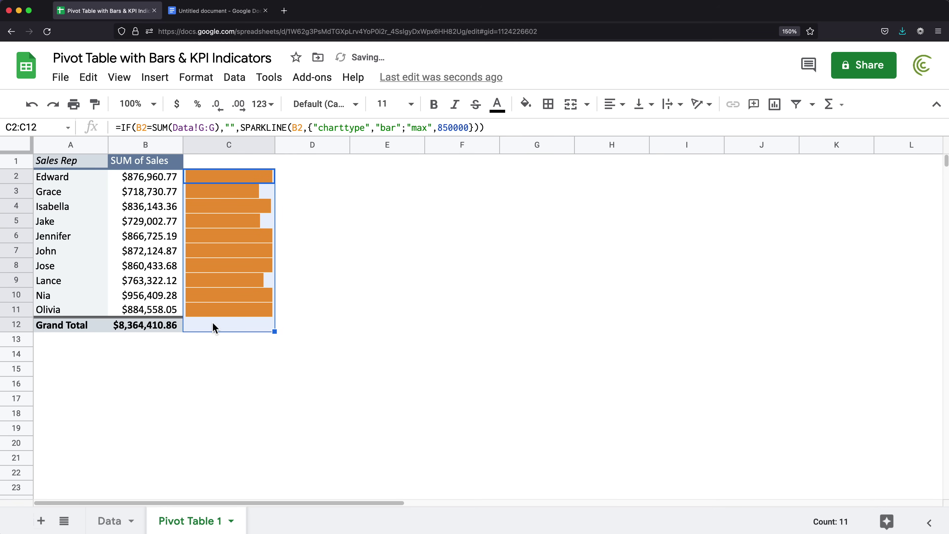
pyautogui.click(220, 327)
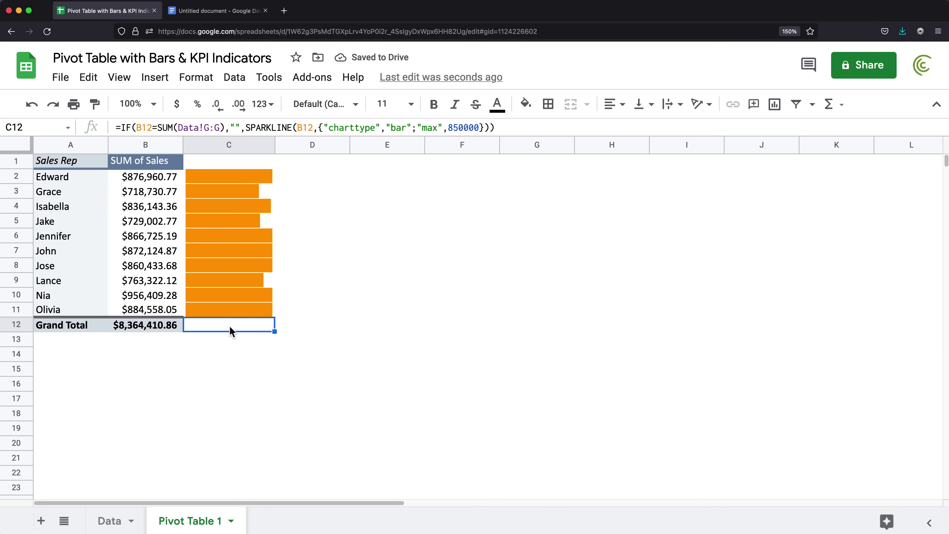
pyautogui.doubleClick(244, 177)
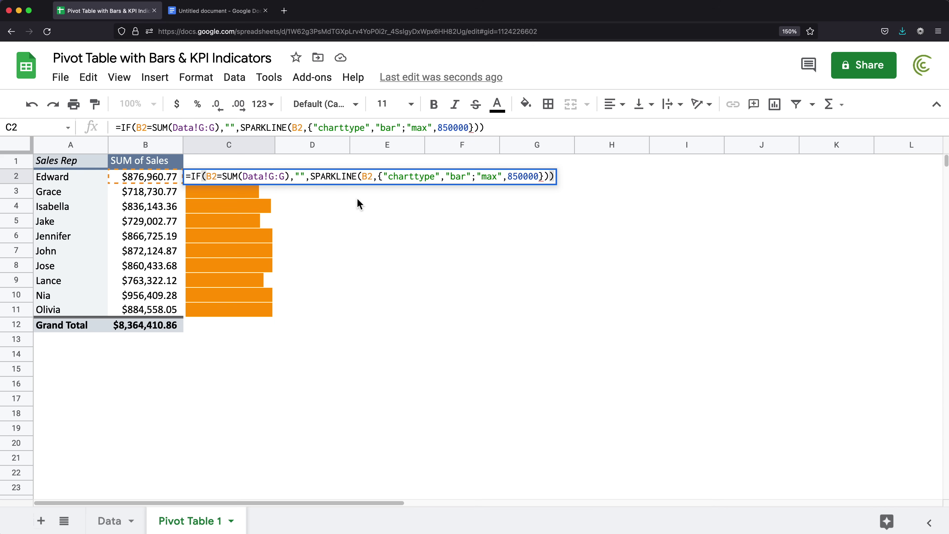
pyautogui.doubleClick(509, 178)
pyautogui.press('Escape')
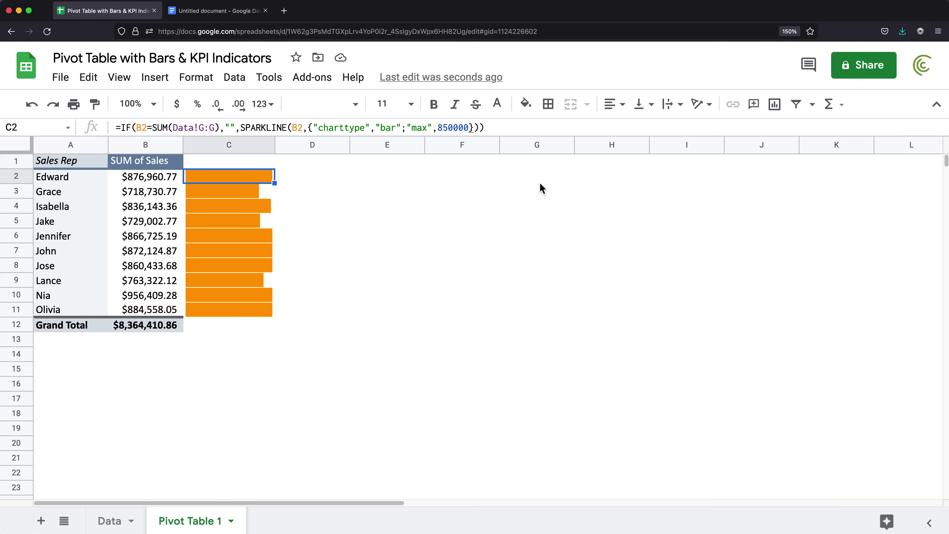
# Add a new sheet named Inputs.
pyautogui.click(41, 521)
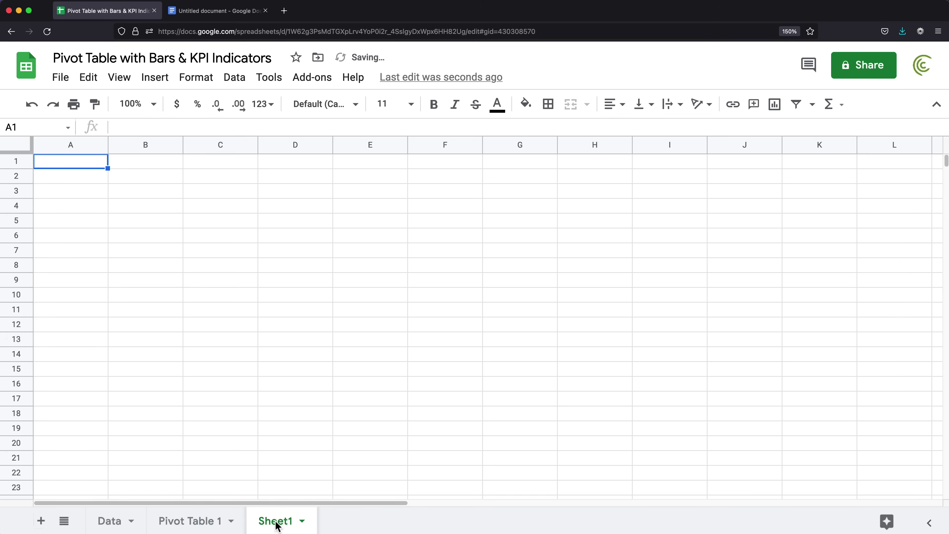
pyautogui.doubleClick(276, 523)
pyautogui.write('In')
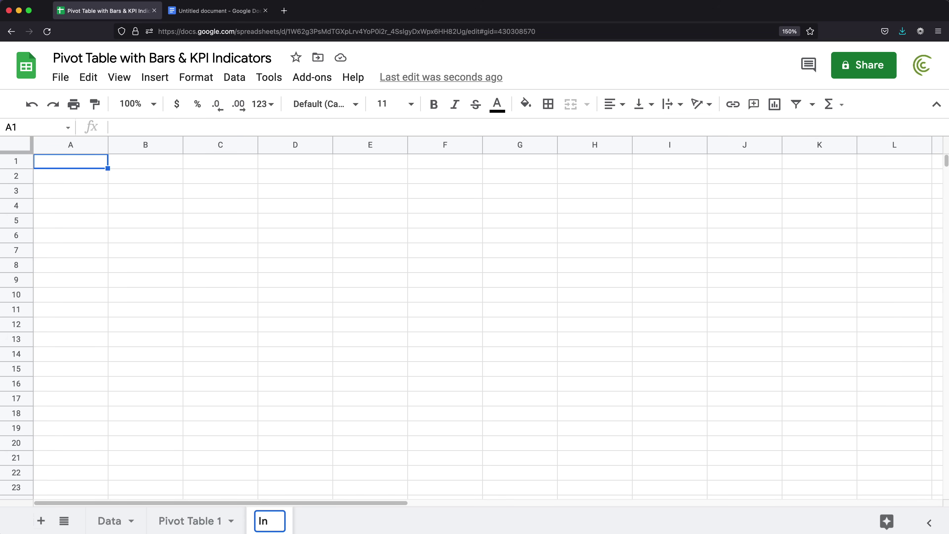
pyautogui.write('puts')
pyautogui.press('Return')
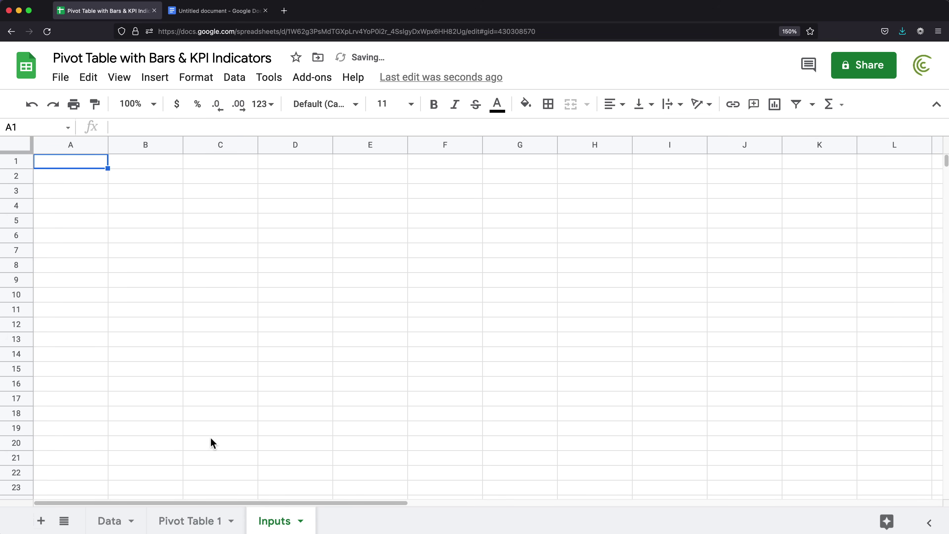
# Enter Goal in A1 and 850000 in B1, formatted as currency $850,000.00.
pyautogui.write('Goal')
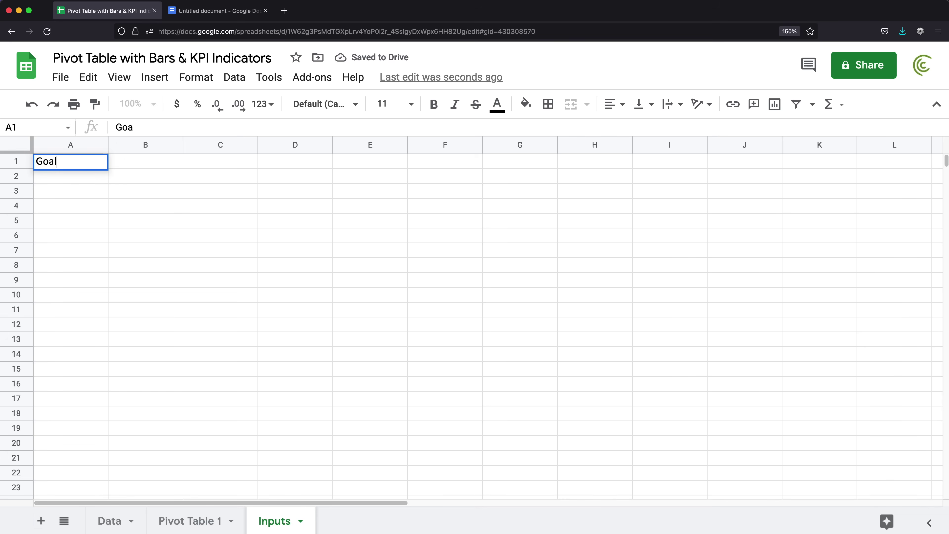
pyautogui.press('Tab')
pyautogui.write('8')
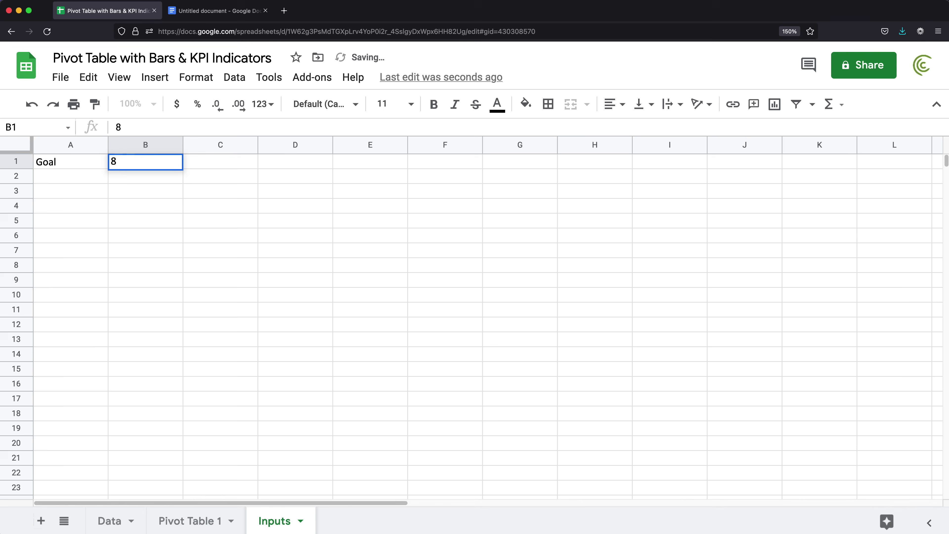
pyautogui.write('50000')
pyautogui.press('Return')
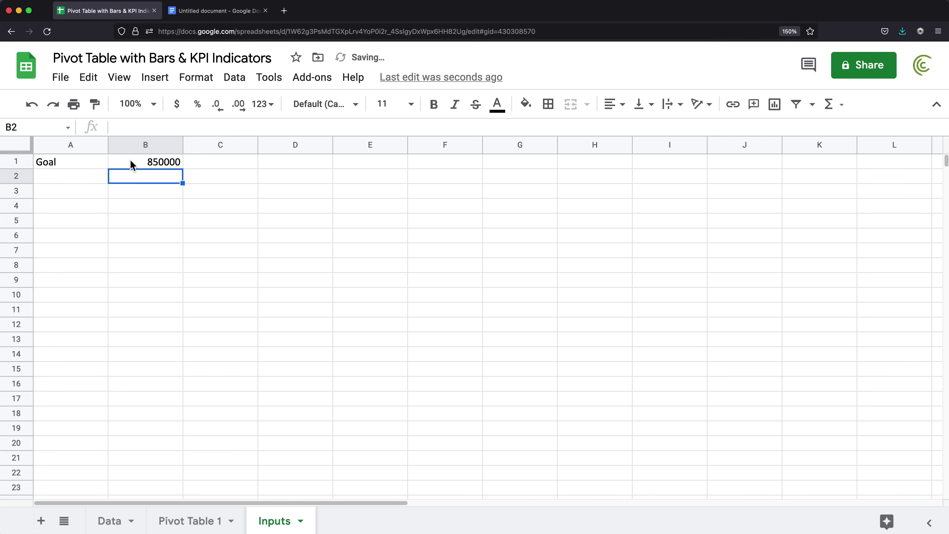
pyautogui.click(139, 164)
pyautogui.click(178, 106)
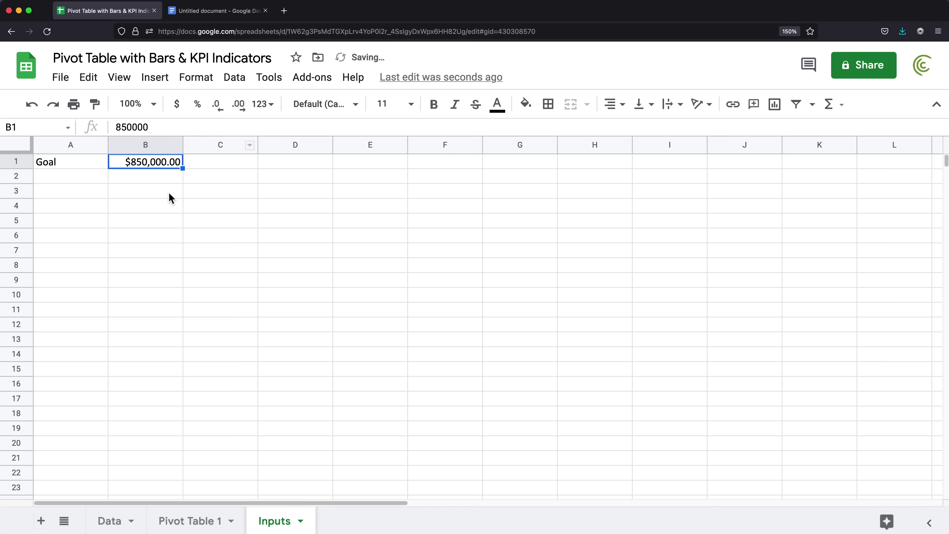
pyautogui.click(204, 527)
# Replace the hard-coded 850000 max in C2 with the absolute reference Inputs!$B$1.
pyautogui.doubleClick(242, 178)
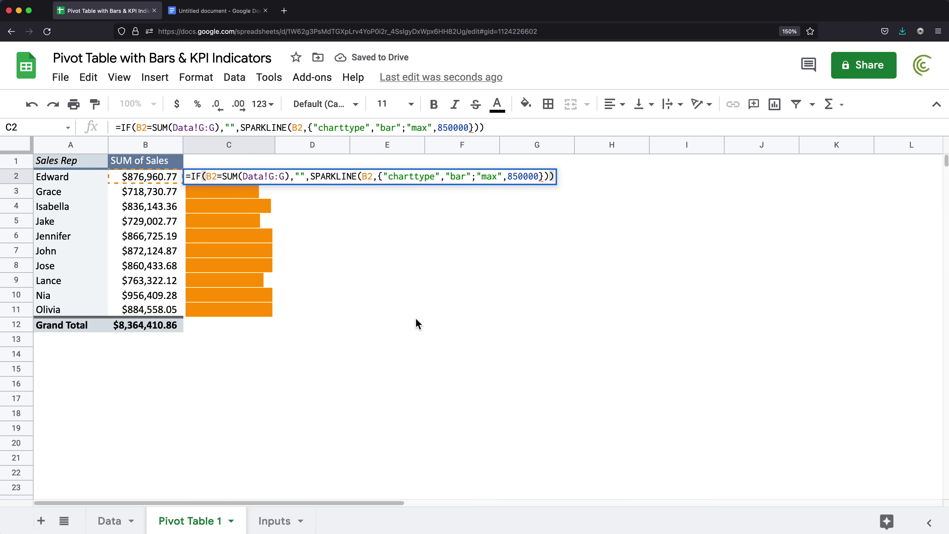
pyautogui.moveTo(508, 176); pyautogui.dragTo(540, 178)
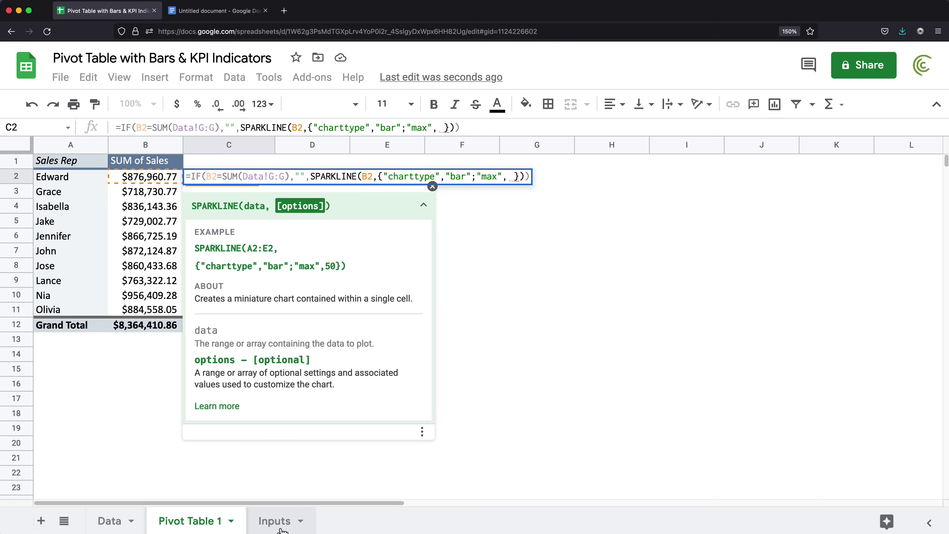
pyautogui.click(278, 521)
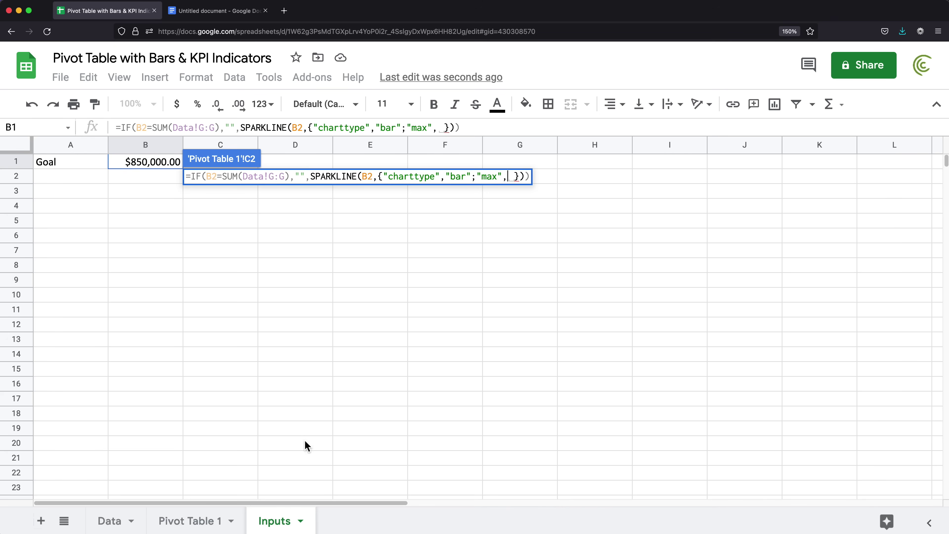
pyautogui.click(147, 165)
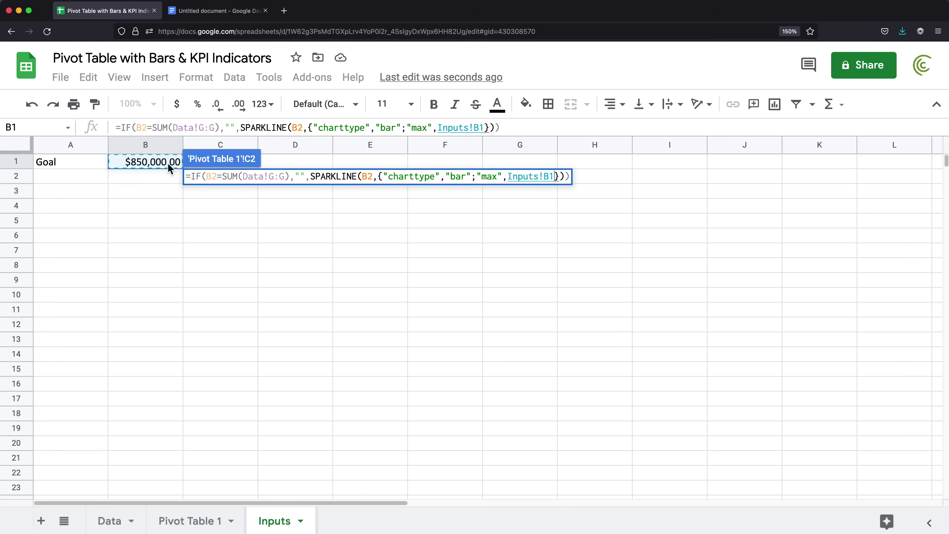
pyautogui.press('Return')
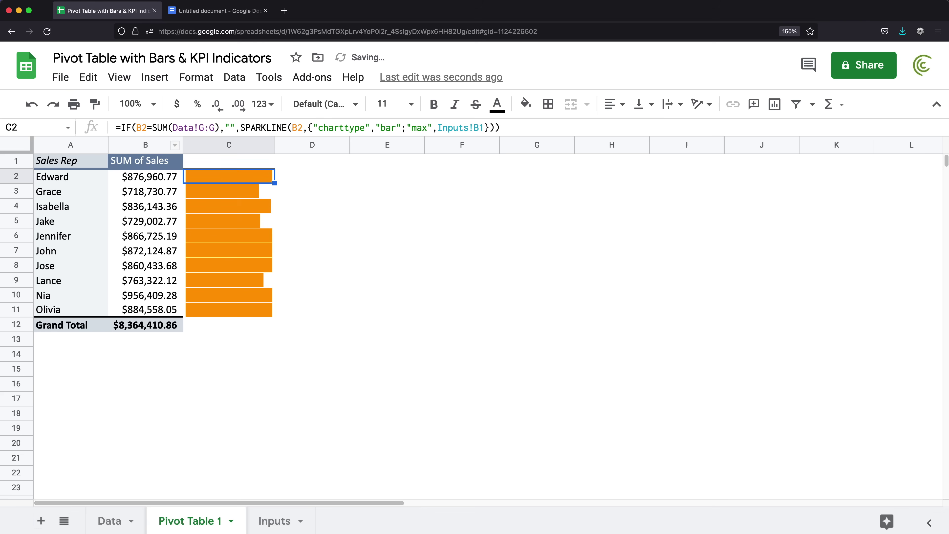
pyautogui.doubleClick(247, 185)
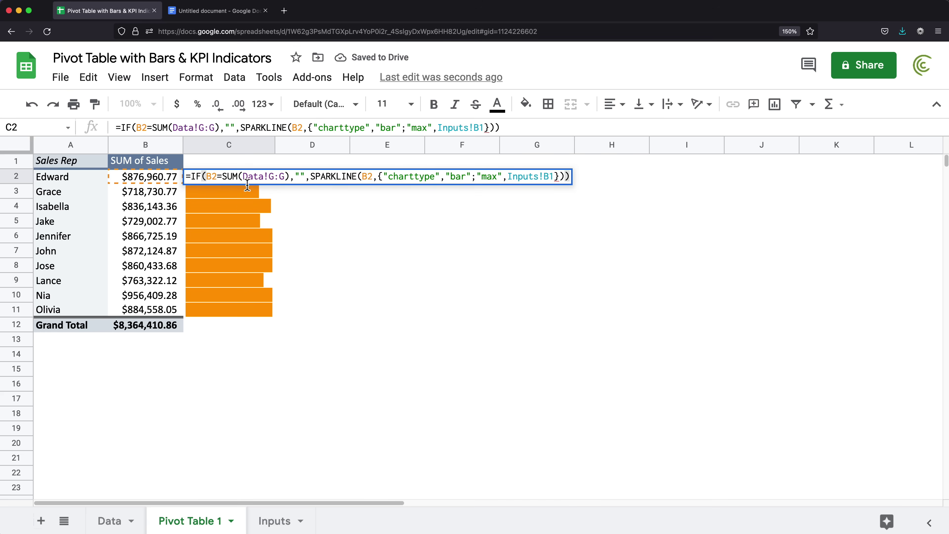
pyautogui.doubleClick(543, 178)
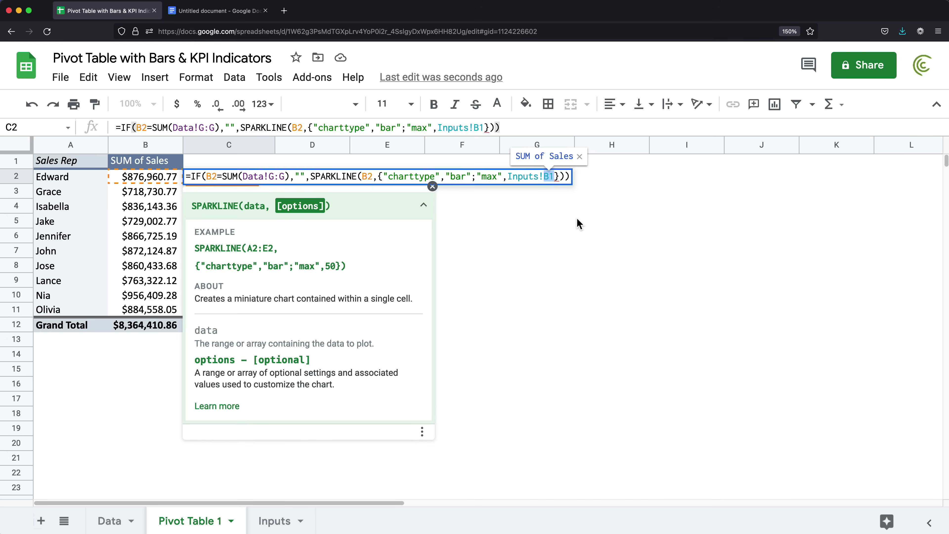
pyautogui.press('F4')
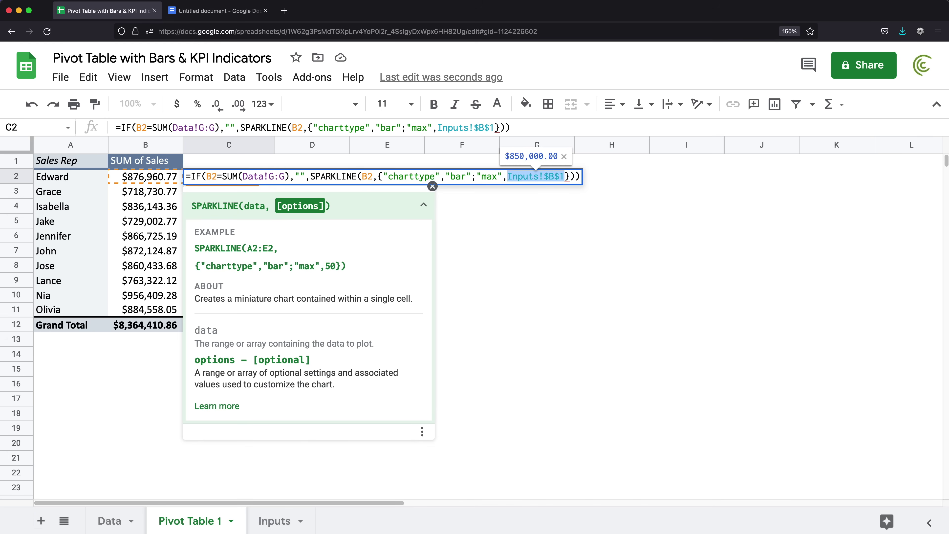
pyautogui.press('Return')
# Fill the updated sparkline formula down to C12 and check the Grand Total row.
pyautogui.click(266, 179)
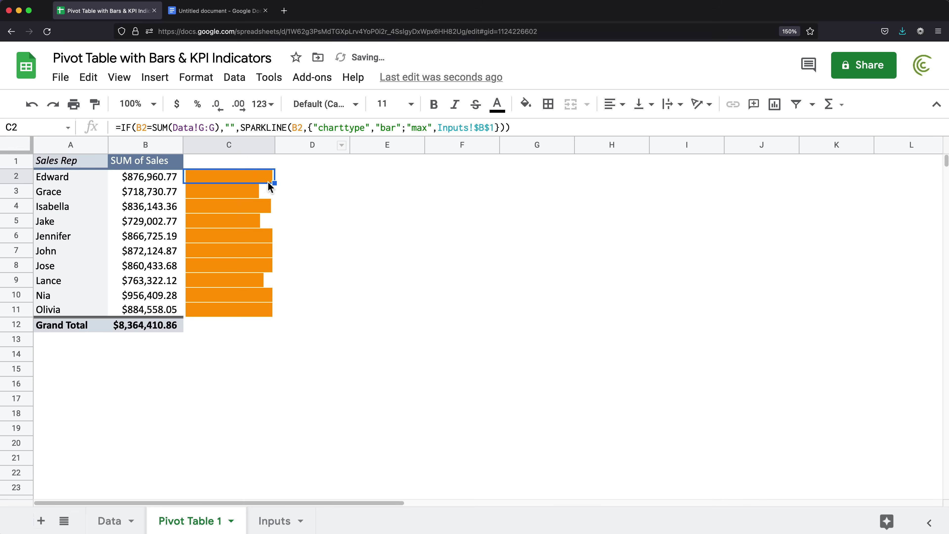
pyautogui.moveTo(274, 183); pyautogui.dragTo(258, 330)
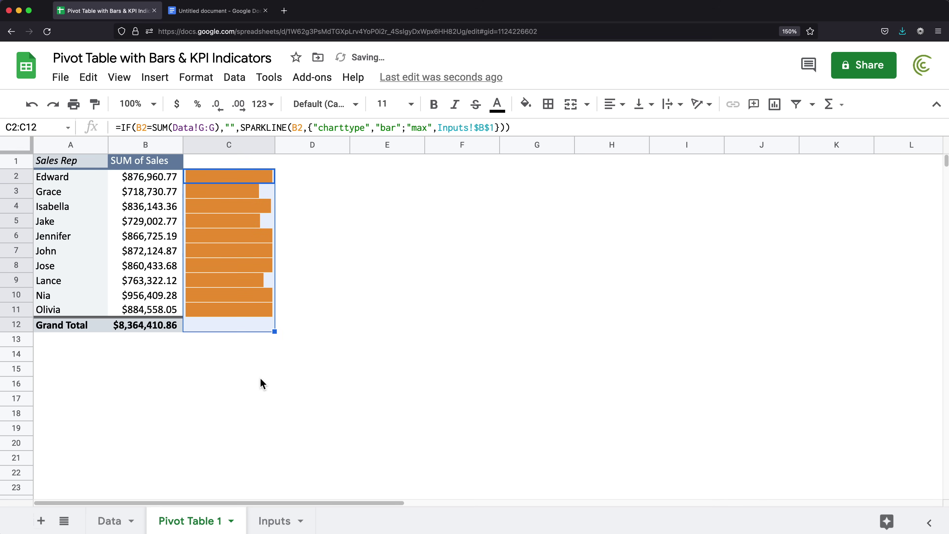
pyautogui.click(229, 328)
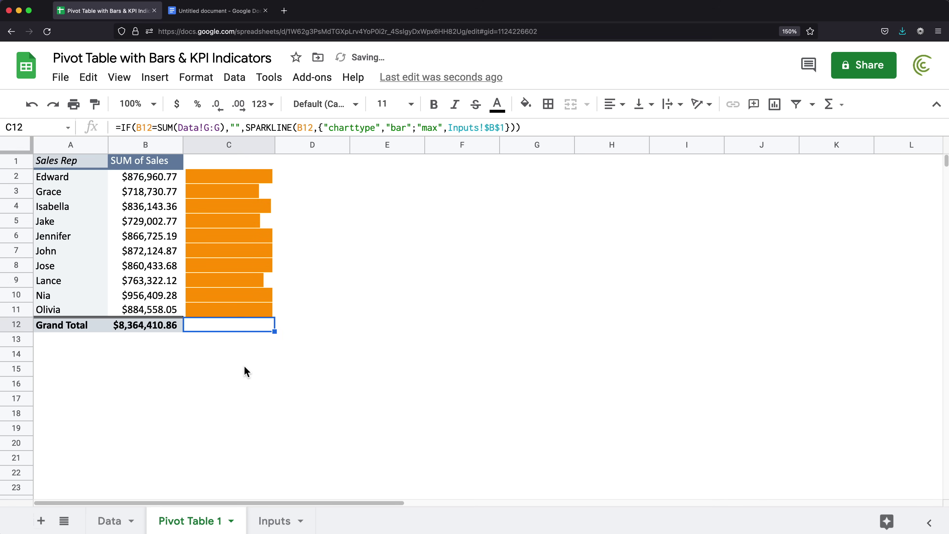
pyautogui.click(286, 523)
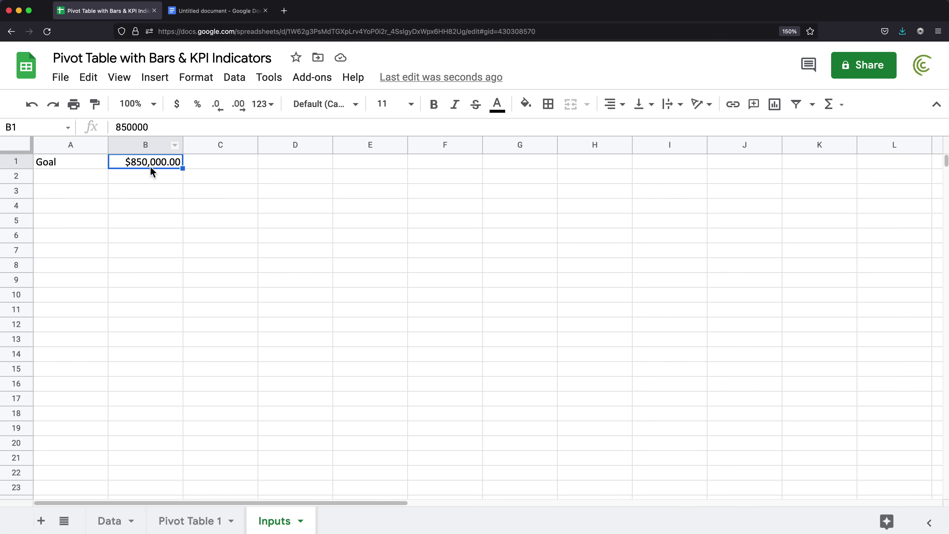
pyautogui.click(204, 520)
pyautogui.click(295, 314)
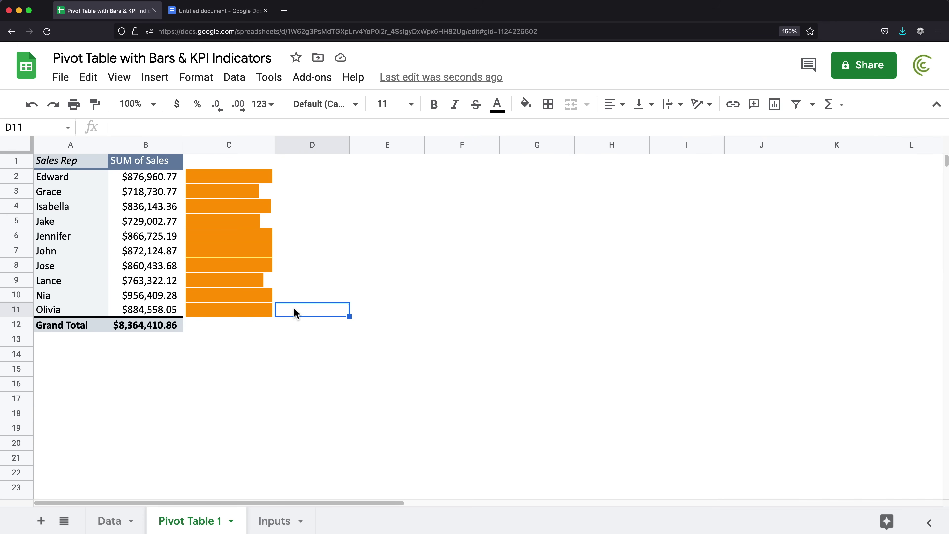
pyautogui.click(243, 181)
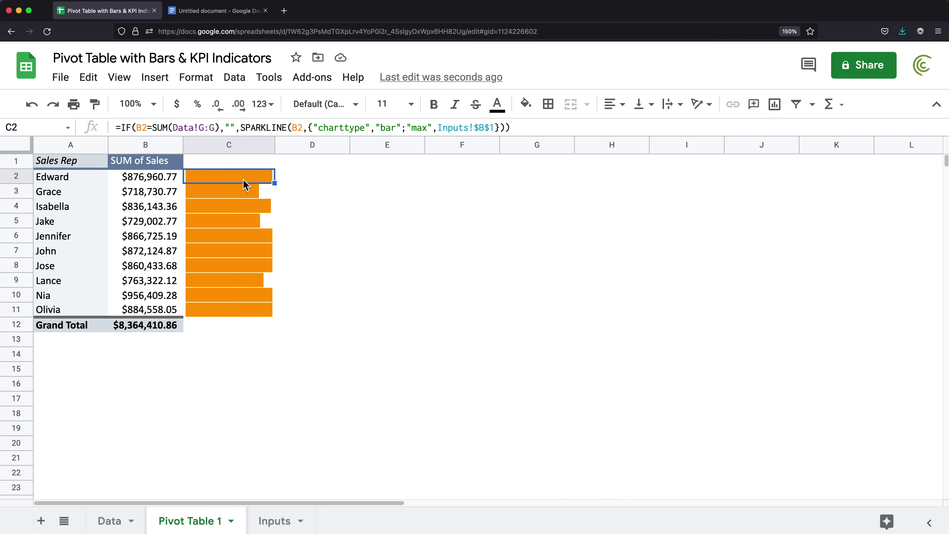
# Add ;"color1","red" to C2's SPARKLINE options so Edward's bar turns red.
pyautogui.doubleClick(244, 180)
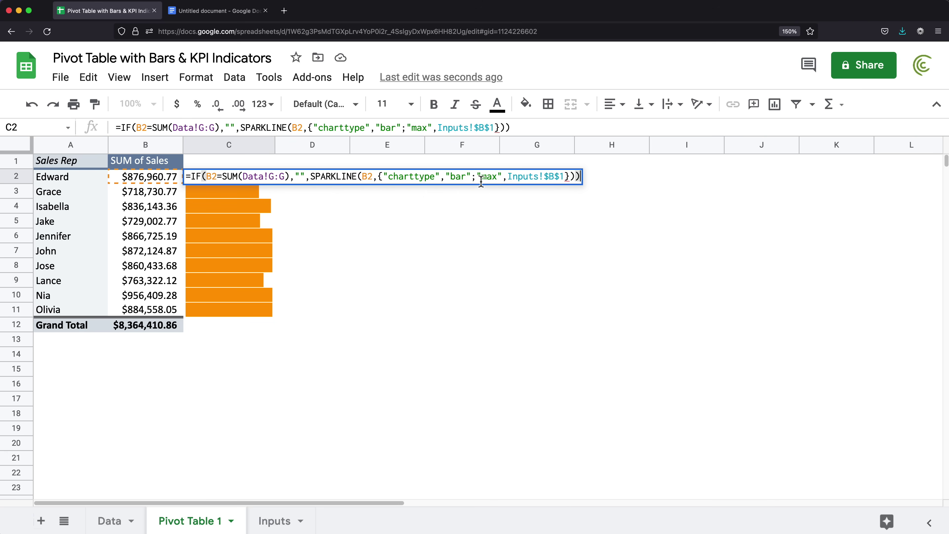
pyautogui.moveTo(384, 177); pyautogui.dragTo(567, 184)
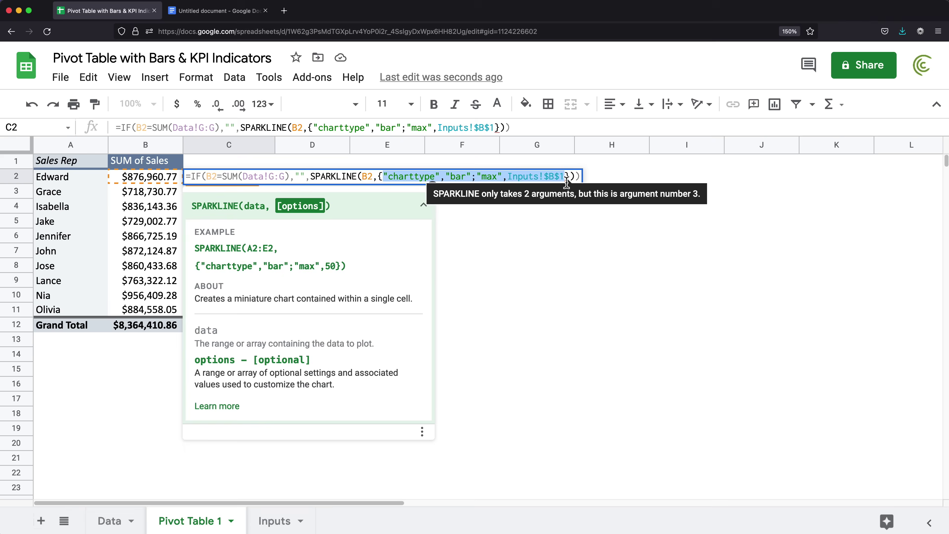
pyautogui.click(566, 178)
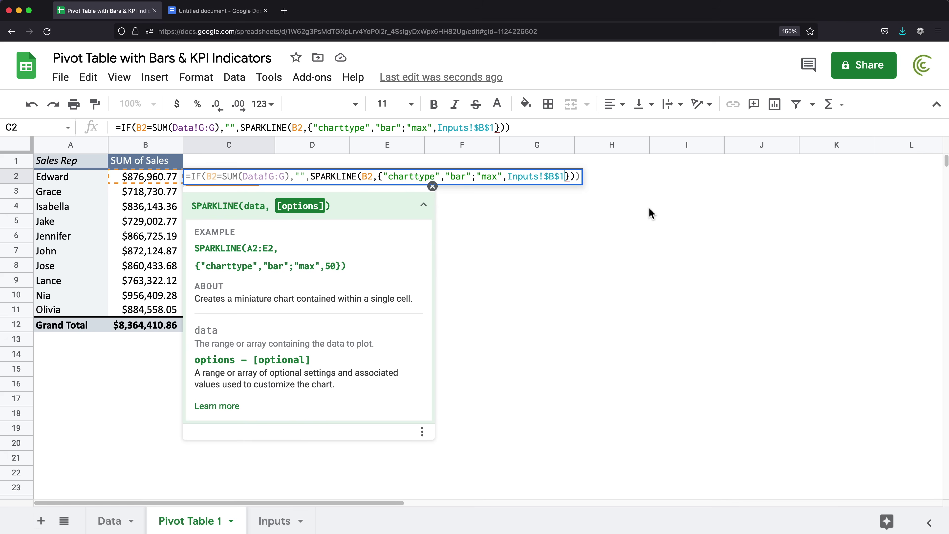
pyautogui.write('; ')
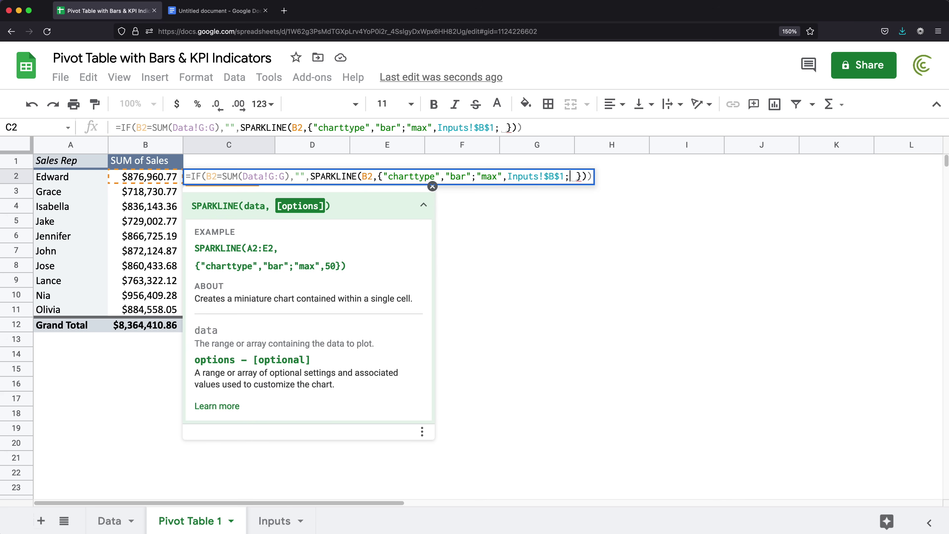
pyautogui.write('"color1"')
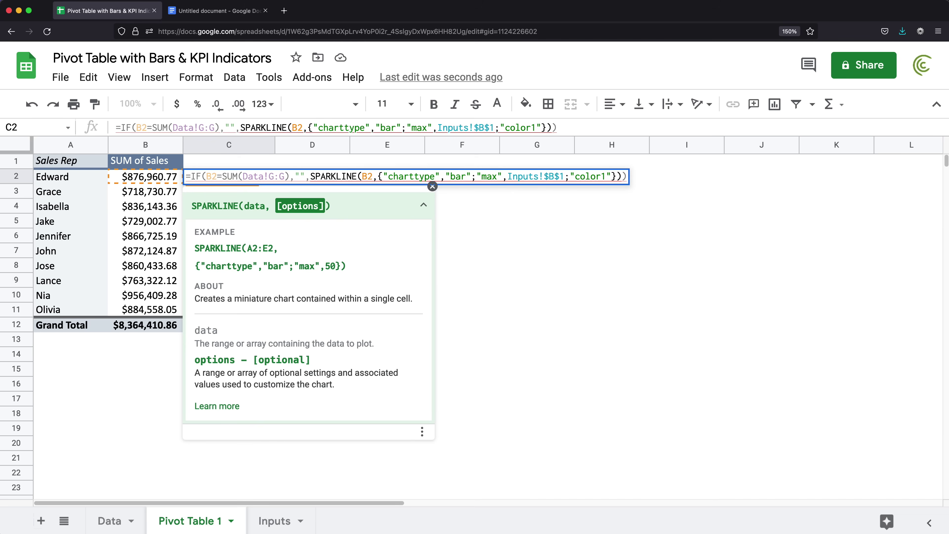
pyautogui.write(',""')
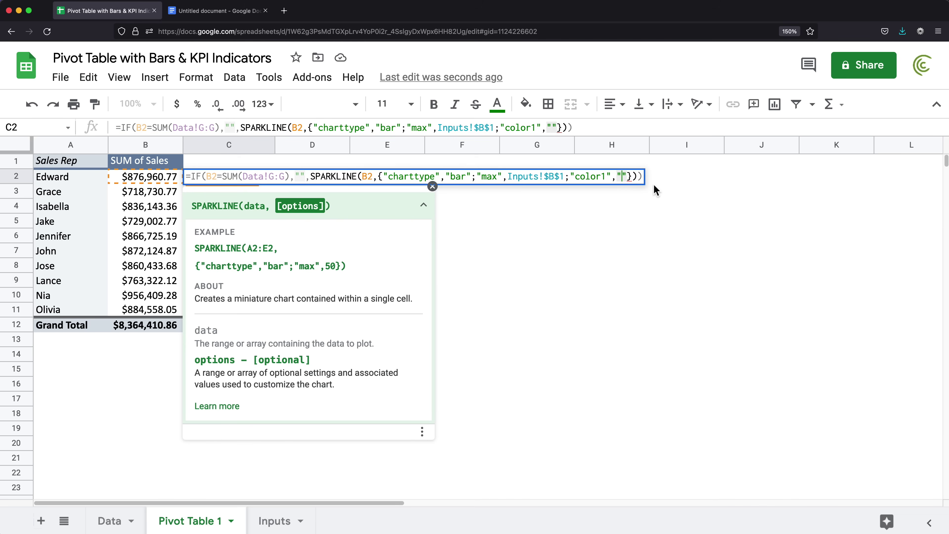
pyautogui.write('red')
pyautogui.press('Return')
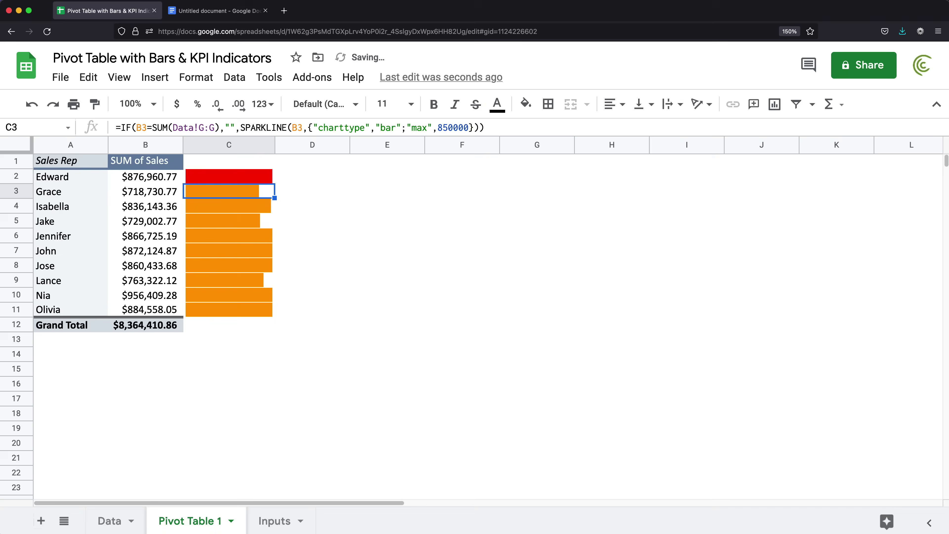
pyautogui.click(249, 179)
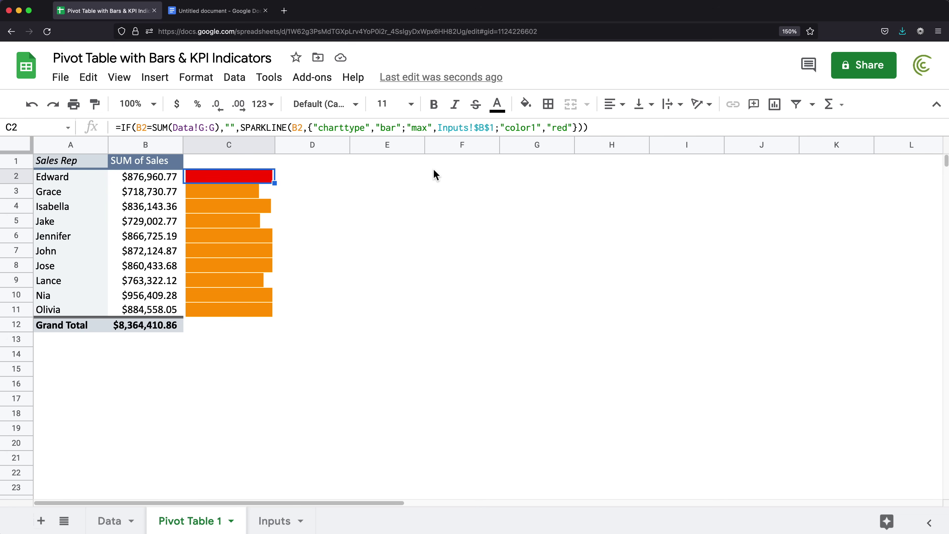
pyautogui.click(439, 165)
# Fill F1 with the custom light blue, then copy its hex code #7ea2cf from the colour editor.
pyautogui.click(534, 109)
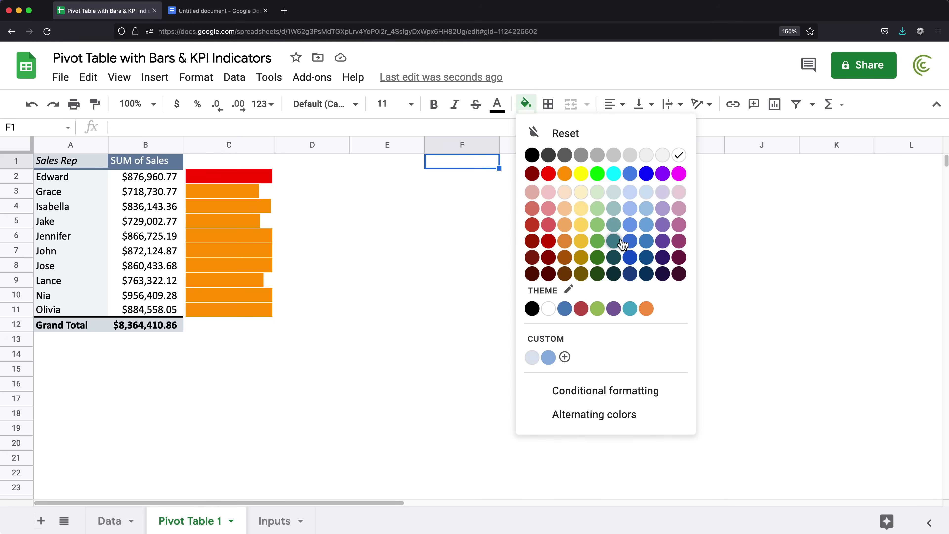
pyautogui.click(550, 358)
pyautogui.click(526, 105)
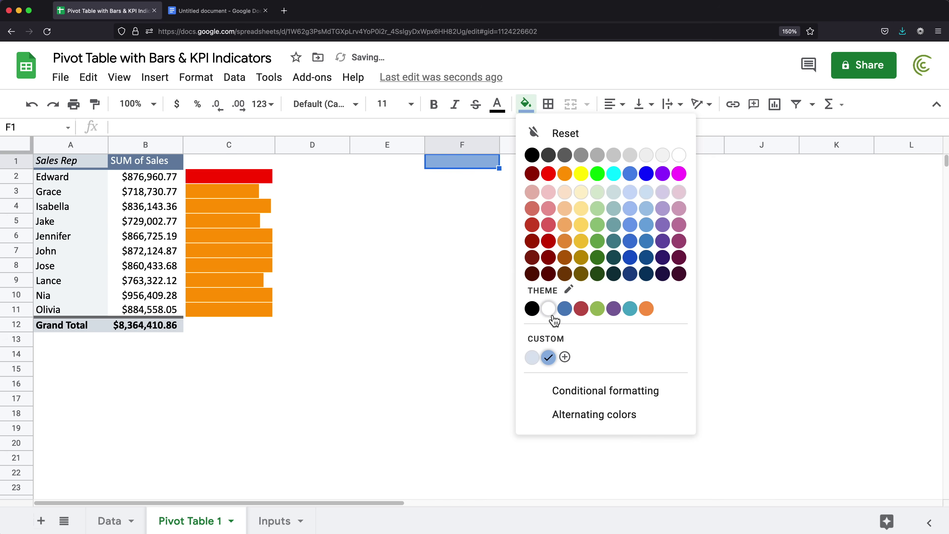
pyautogui.click(565, 357)
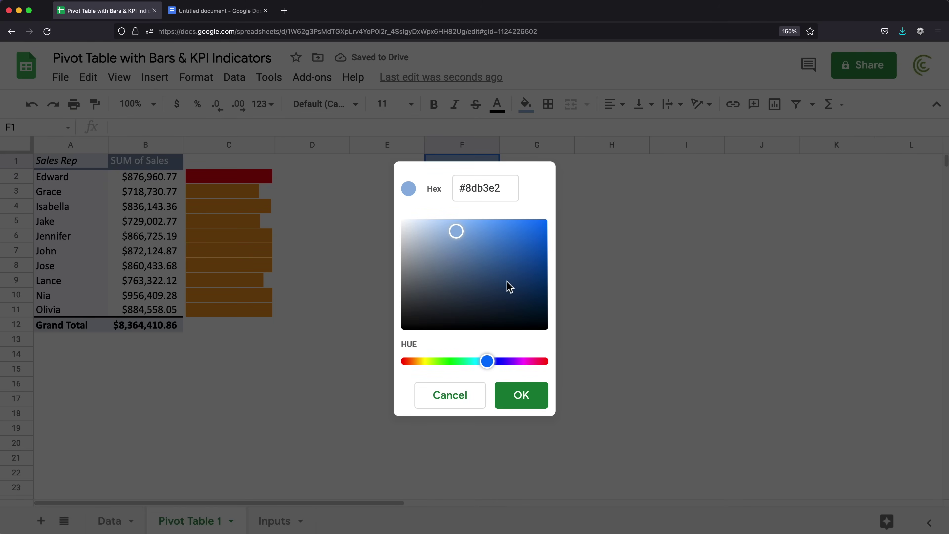
pyautogui.moveTo(462, 242); pyautogui.dragTo(465, 248)
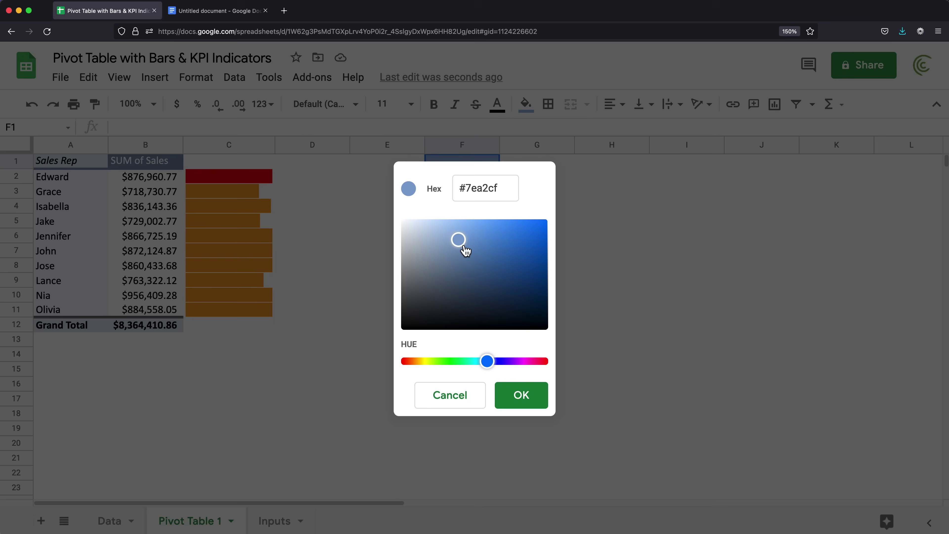
pyautogui.click(483, 192)
pyautogui.tripleClick(483, 193)
pyautogui.press('cmd+c')
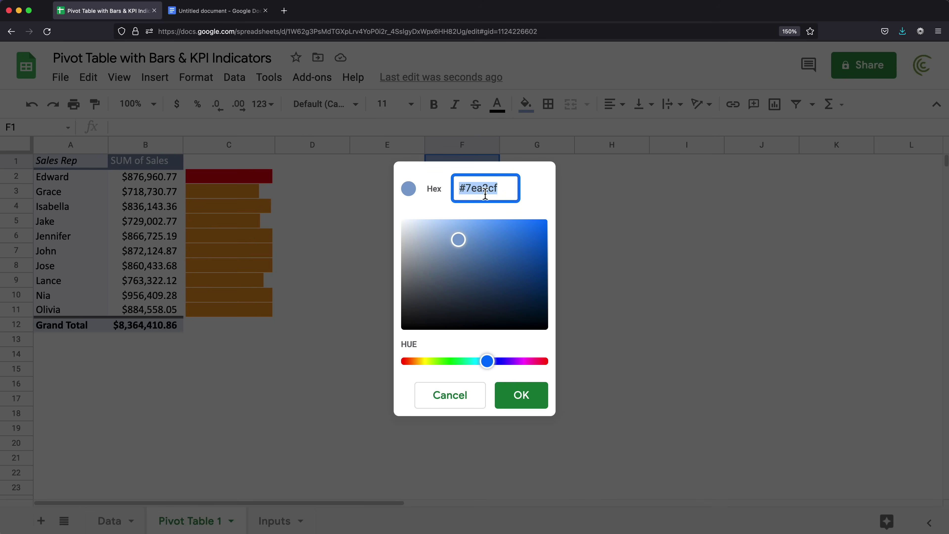
pyautogui.click(480, 402)
pyautogui.click(232, 178)
# Change C2's sparkline colour from red to #7ea2cf and fill it down to C12.
pyautogui.doubleClick(232, 178)
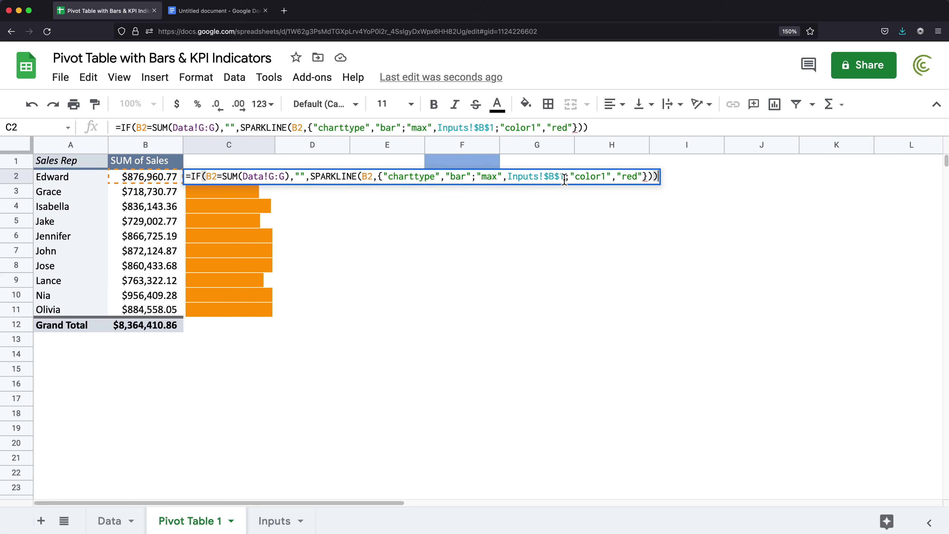
pyautogui.doubleClick(624, 179)
pyautogui.press('cmd+v')
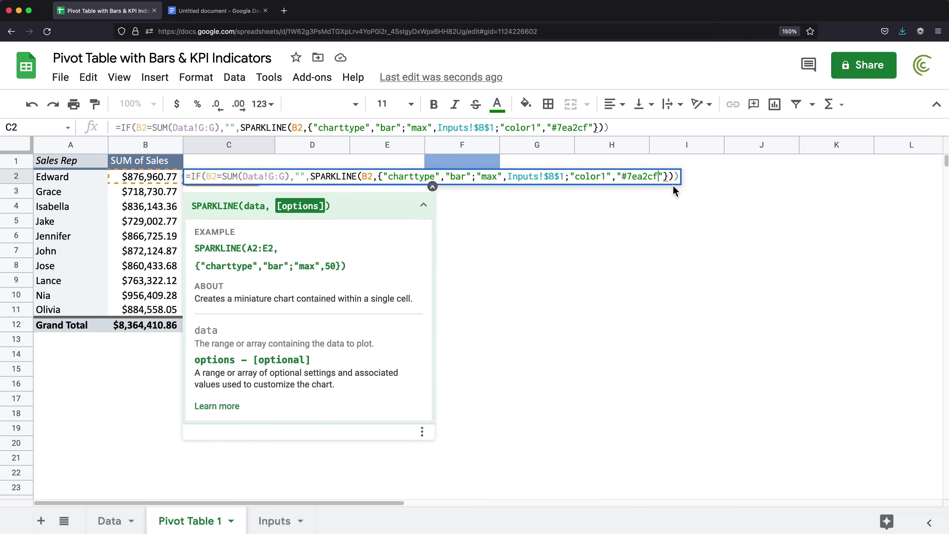
pyautogui.press('Return')
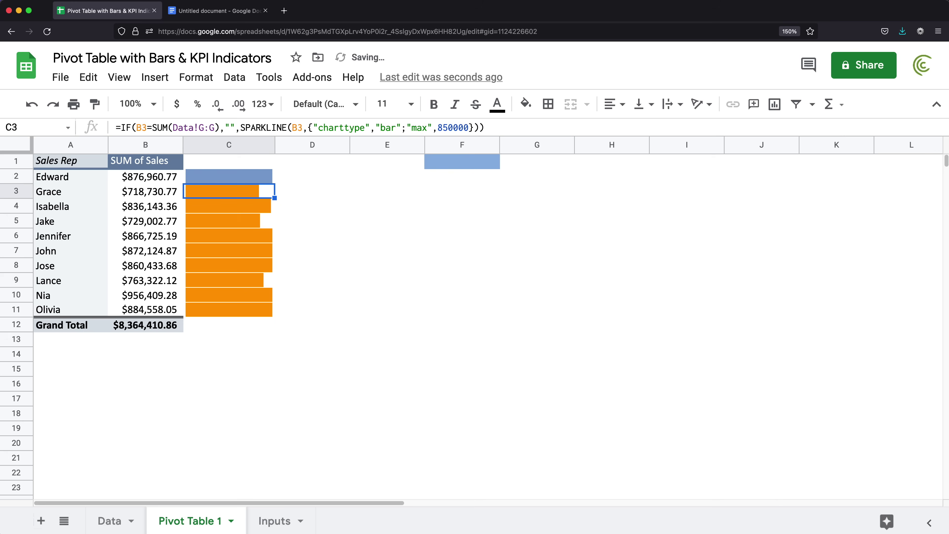
pyautogui.click(257, 178)
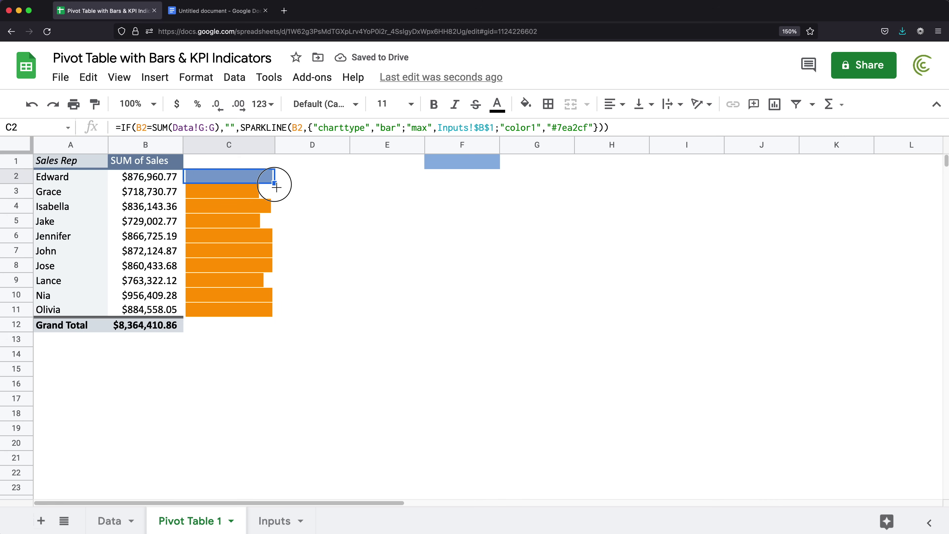
pyautogui.moveTo(274, 183); pyautogui.dragTo(256, 336)
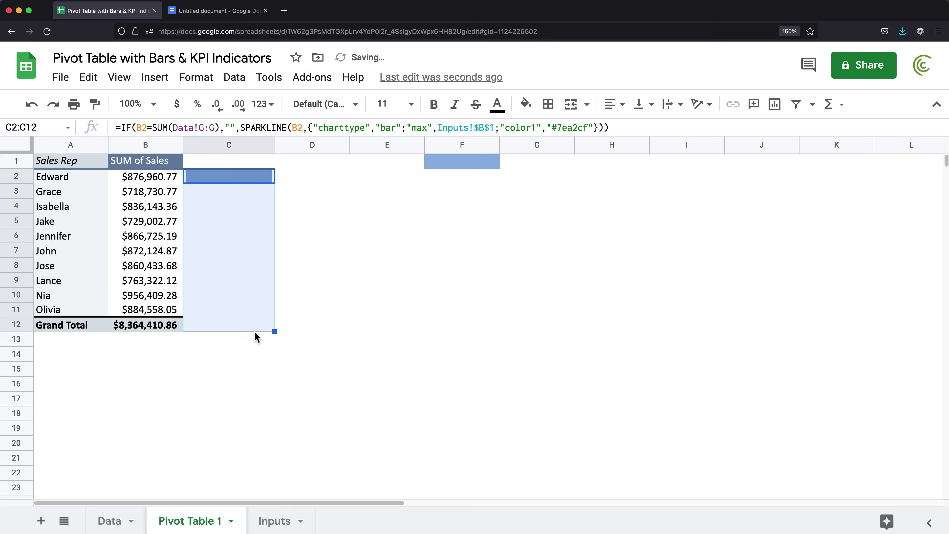
# Clear the formatting from cell F1 to remove its blue fill.
pyautogui.click(464, 164)
pyautogui.click(195, 77)
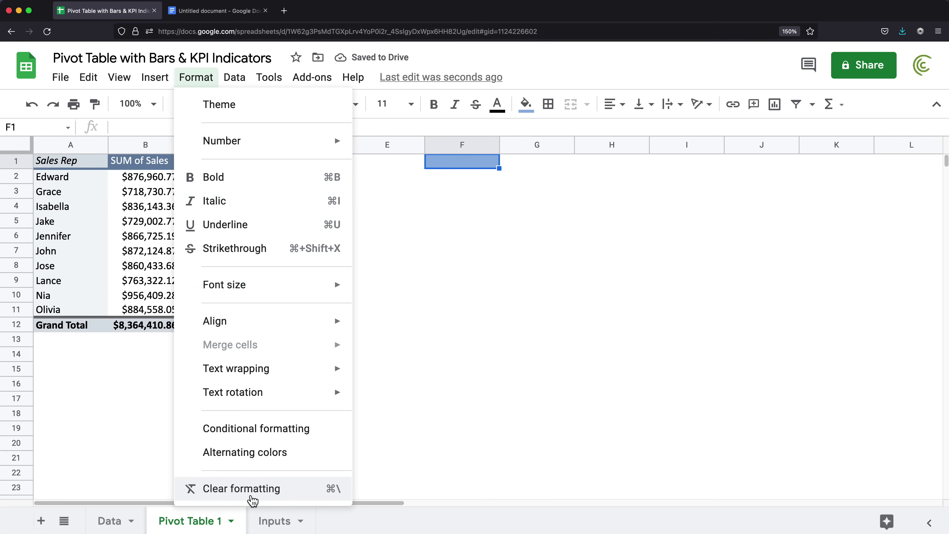
pyautogui.click(231, 488)
# Copy C2's sparkline formula, then delete all of column C.
pyautogui.click(229, 183)
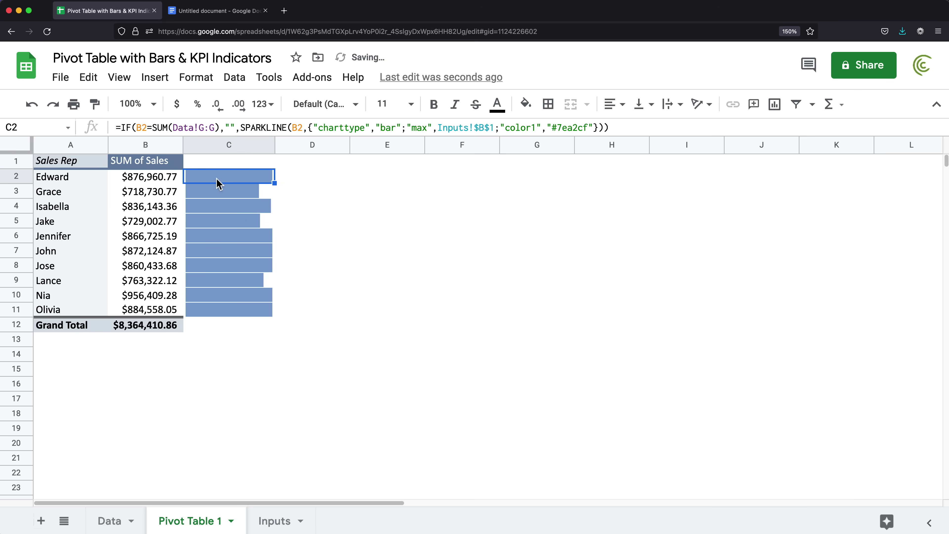
pyautogui.doubleClick(255, 186)
pyautogui.moveTo(187, 178); pyautogui.dragTo(701, 187)
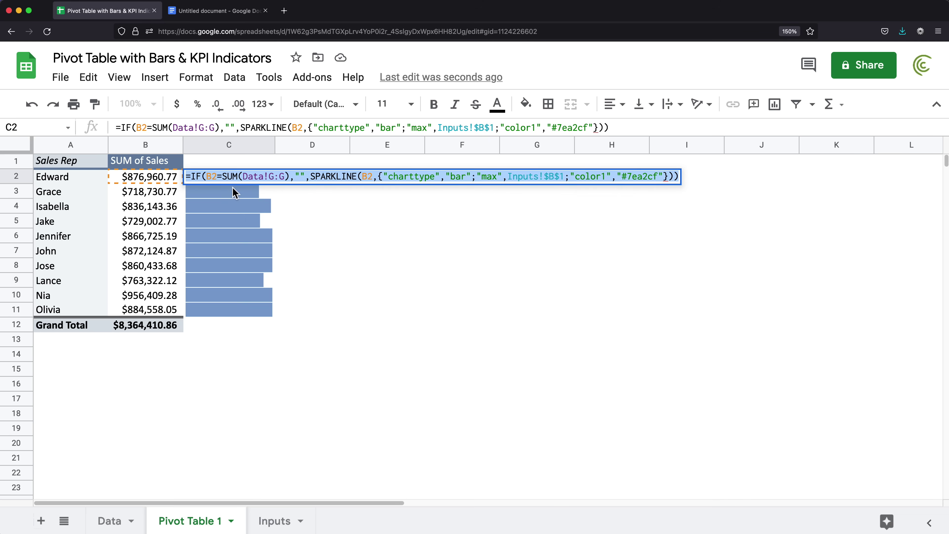
pyautogui.press('Escape')
pyautogui.click(266, 146)
pyautogui.press('Delete')
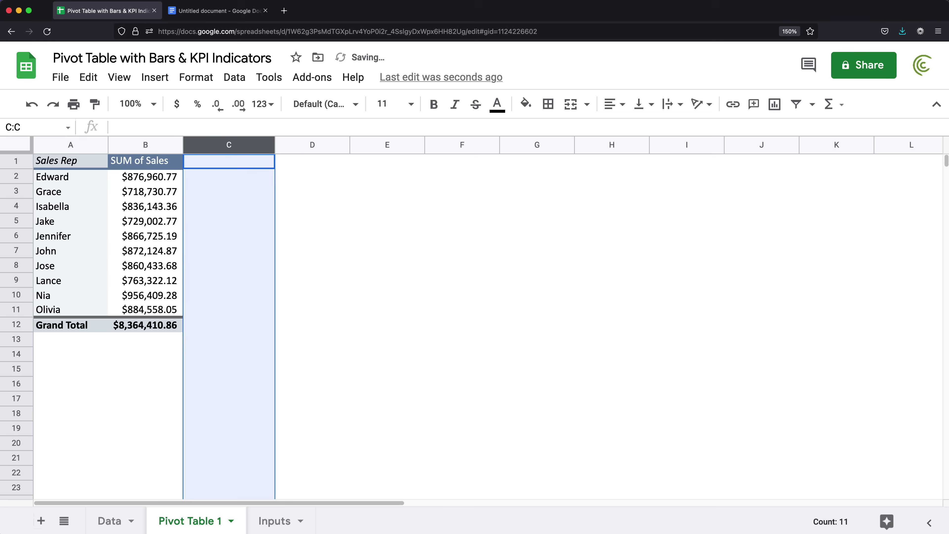
# Add a calculated field to the pivot table's values, summarised by Custom.
pyautogui.click(147, 180)
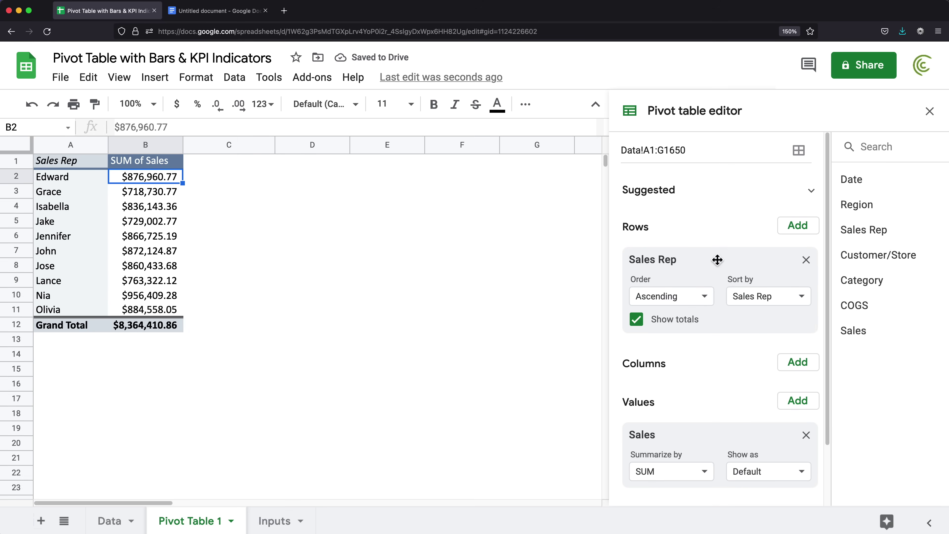
pyautogui.scroll(-3, 751, 348)
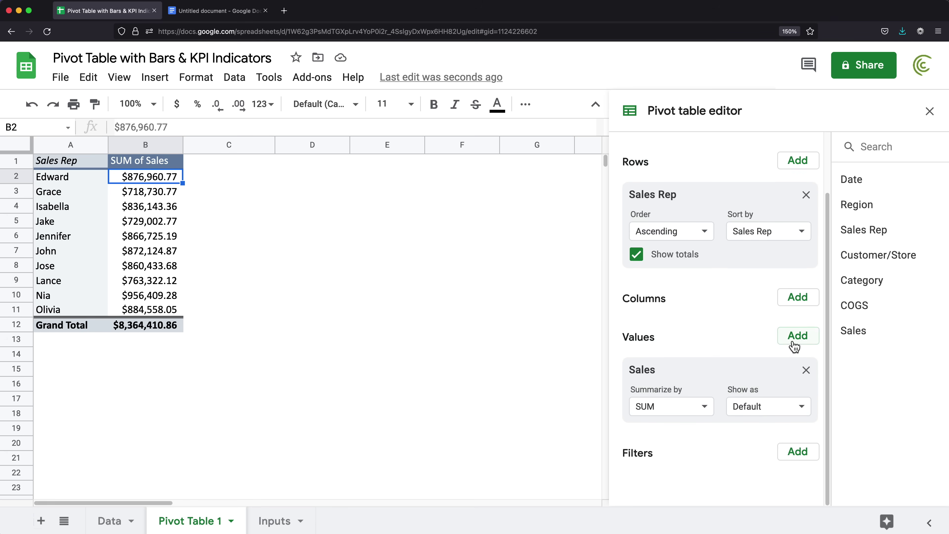
pyautogui.click(795, 343)
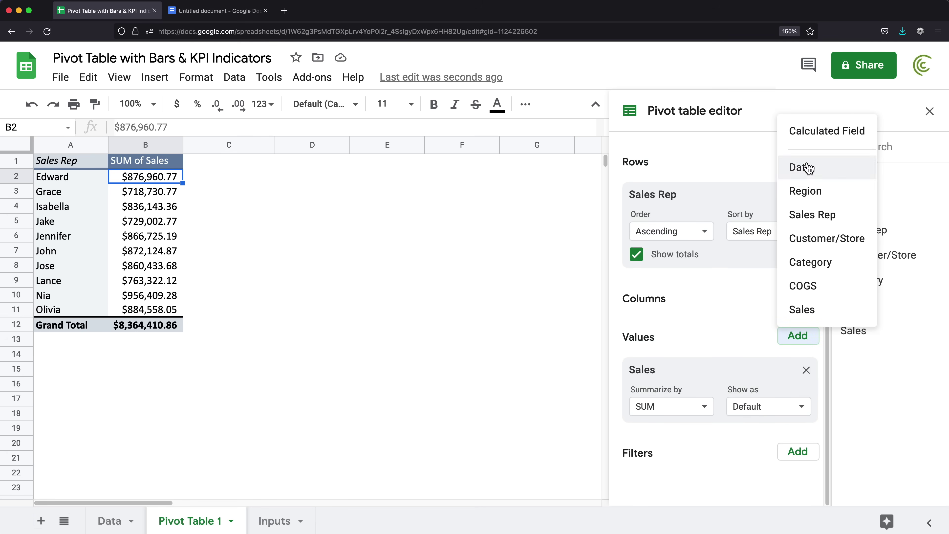
pyautogui.click(836, 138)
pyautogui.scroll(-3, 689, 433)
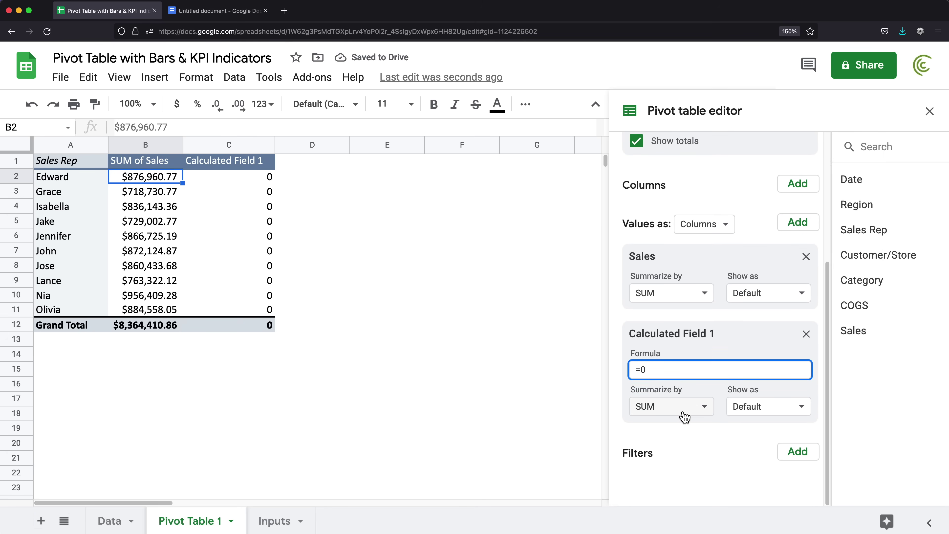
pyautogui.click(682, 416)
pyautogui.click(680, 461)
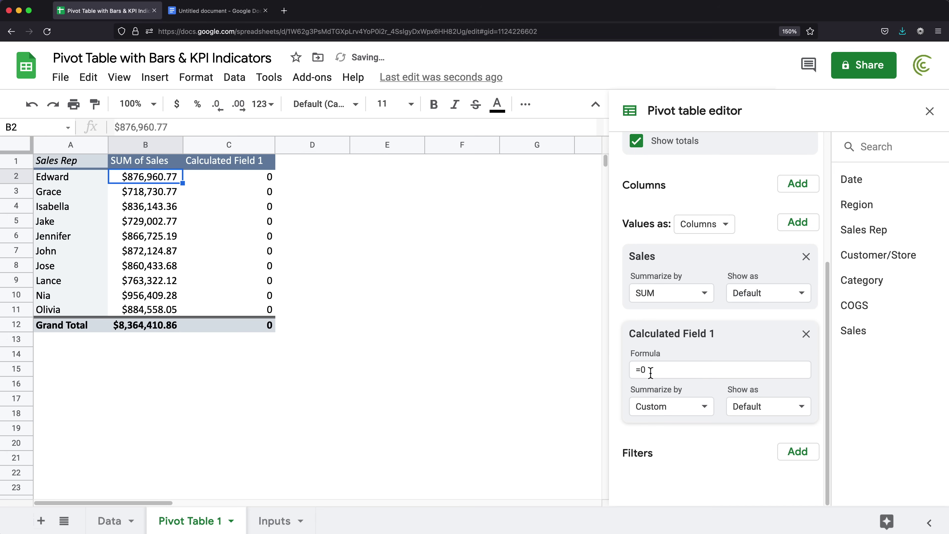
# Replace the calculated field's =0 formula with the pasted SPARKLINE bar formula.
pyautogui.moveTo(654, 369); pyautogui.dragTo(620, 371)
pyautogui.press('BackSpace')
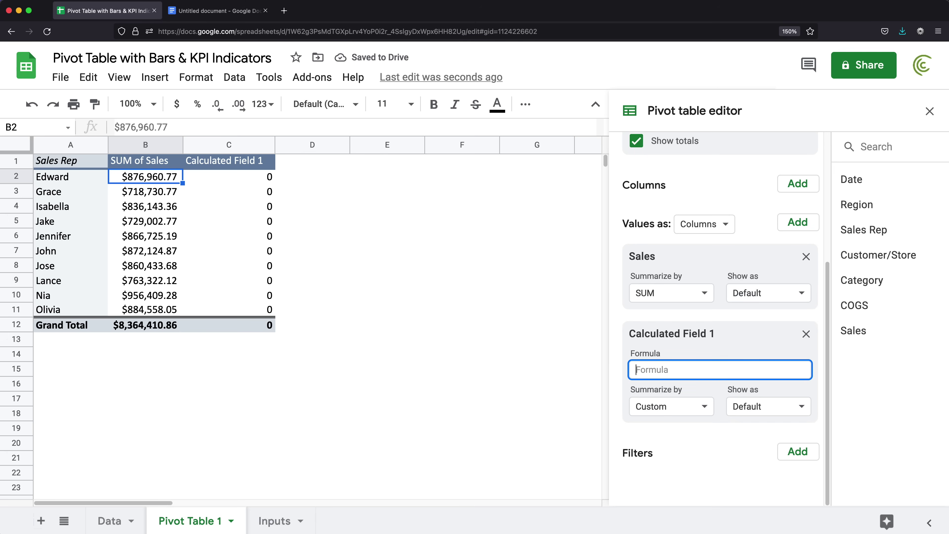
pyautogui.press('super+v')
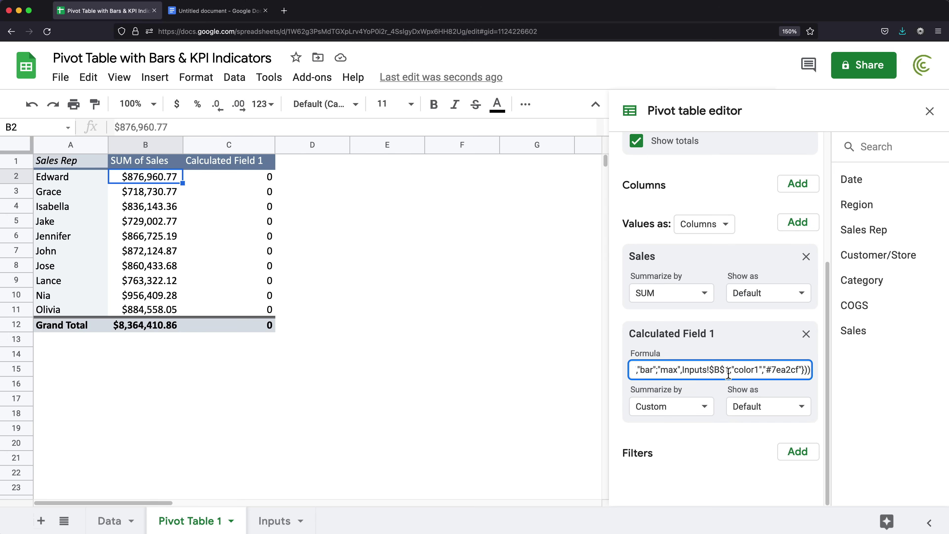
pyautogui.press('Return')
pyautogui.press('super+minus')
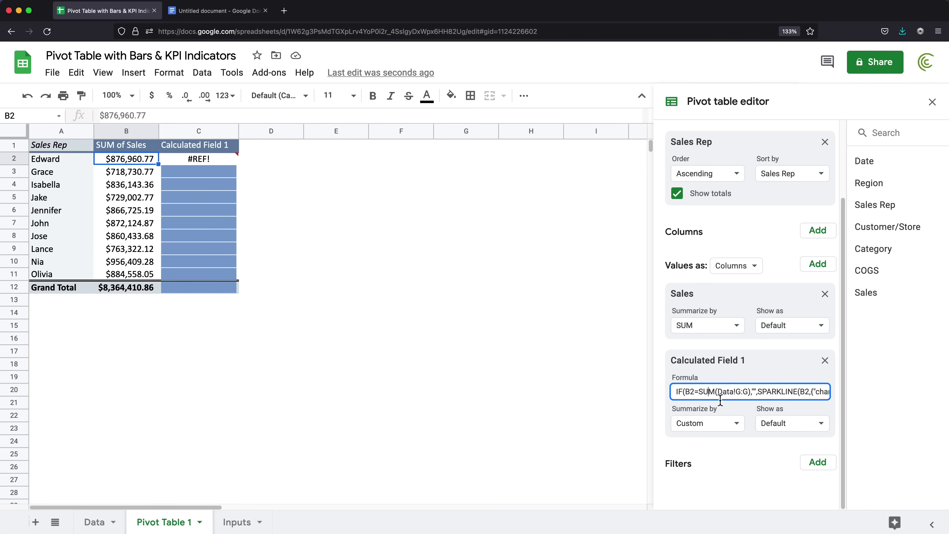
# Replace the first B2 in the calculated field formula with SUM(Sales).
pyautogui.doubleClick(690, 391)
pyautogui.doubleClick(691, 391)
pyautogui.write('SUM()')
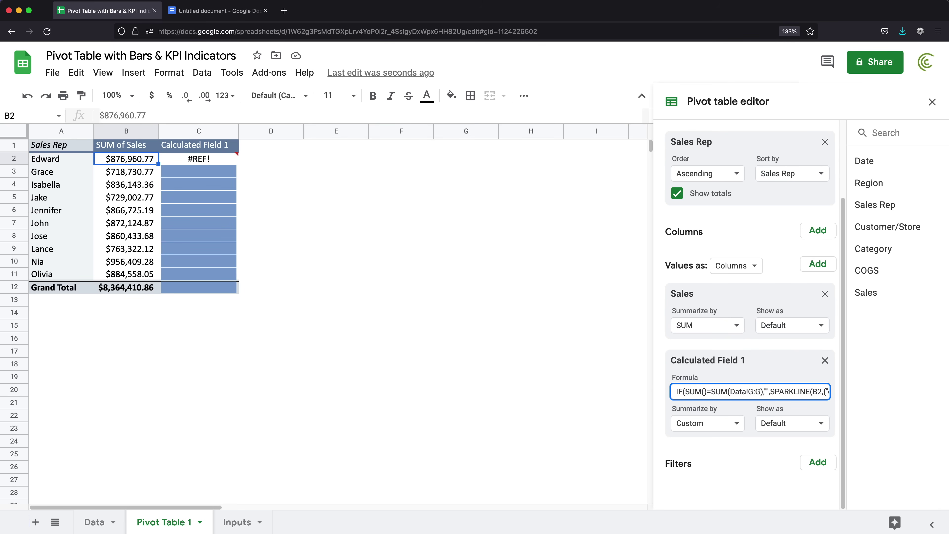
pyautogui.click(706, 392)
pyautogui.write('Sales')
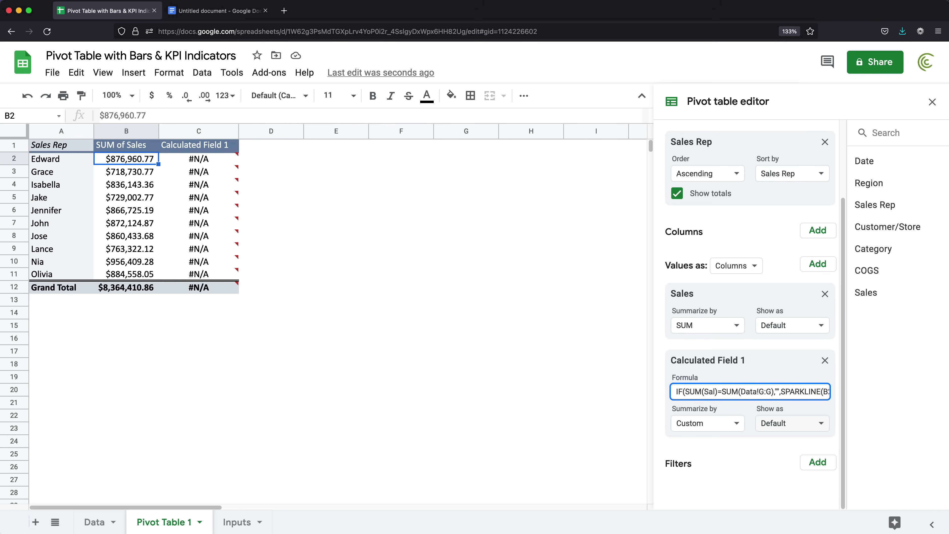
pyautogui.doubleClick(714, 391)
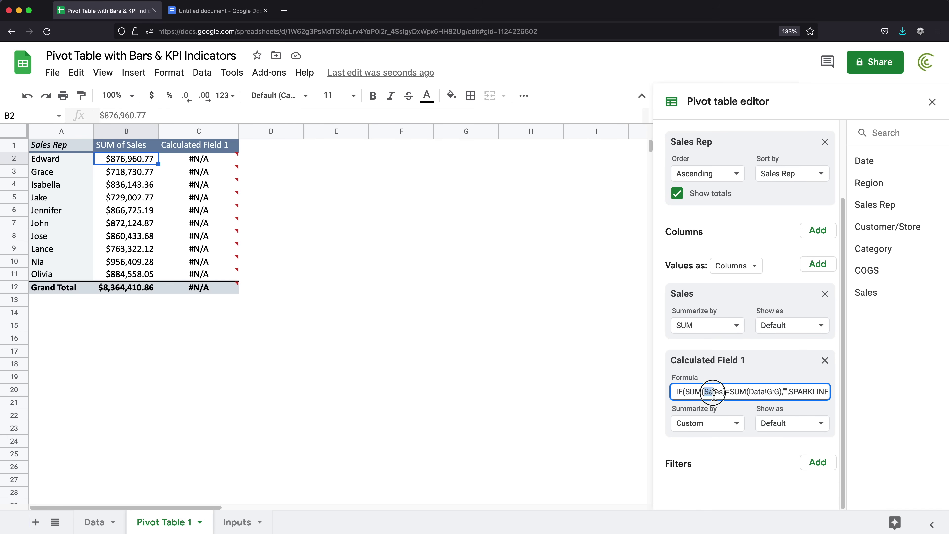
pyautogui.click(700, 395)
pyautogui.write("'")
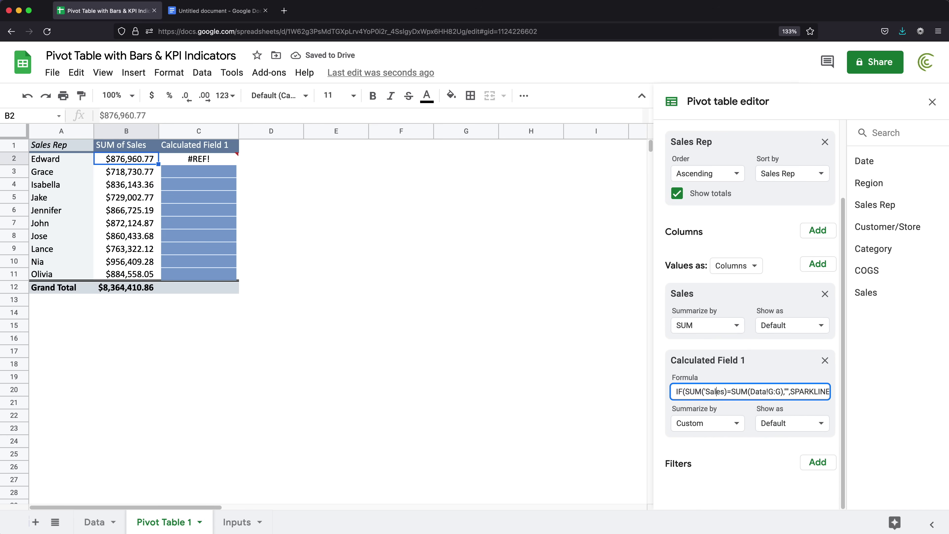
pyautogui.write("'")
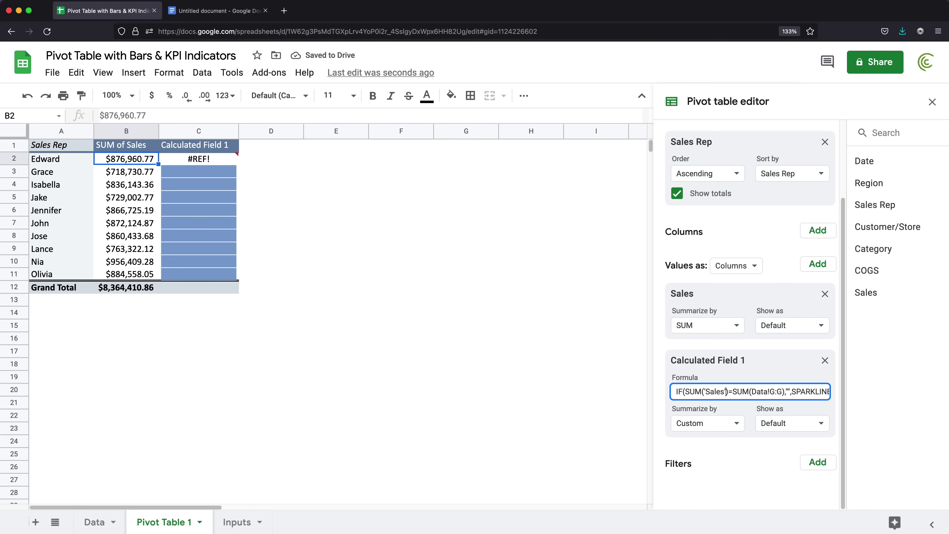
pyautogui.press('BackSpace')
pyautogui.press('BackSpace')
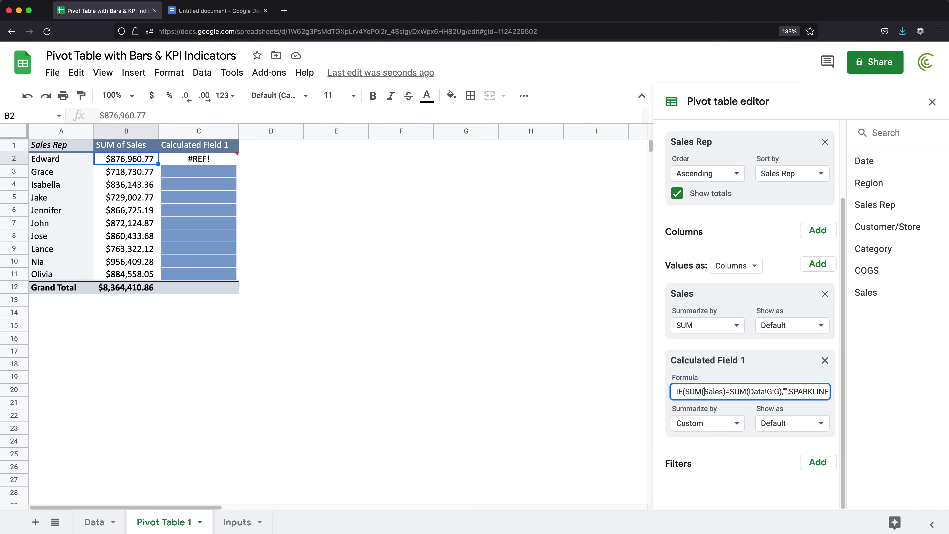
# Replace the B2 inside the SPARKLINE call with SUM(Sales) and apply the formula.
pyautogui.moveTo(726, 393); pyautogui.dragTo(687, 394)
pyautogui.hotkey('ctrl', 'c')
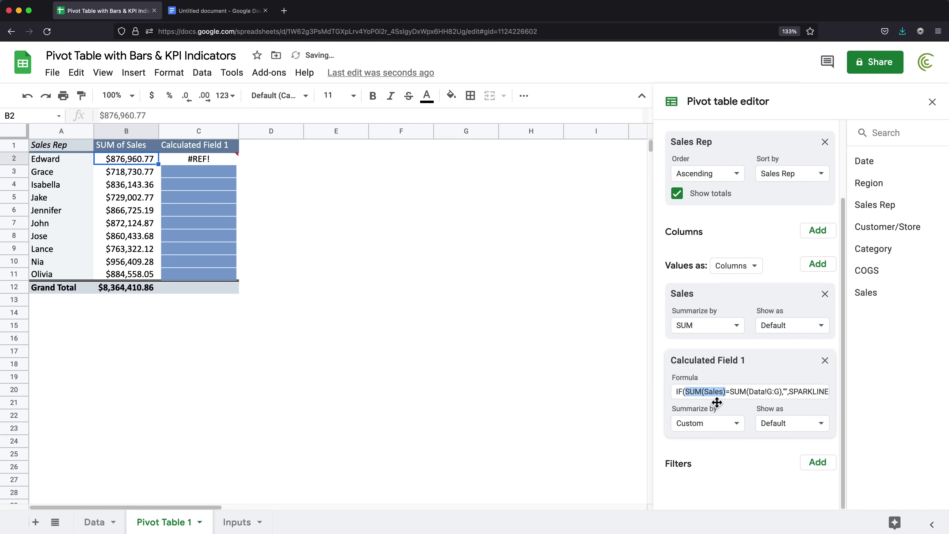
pyautogui.click(780, 392)
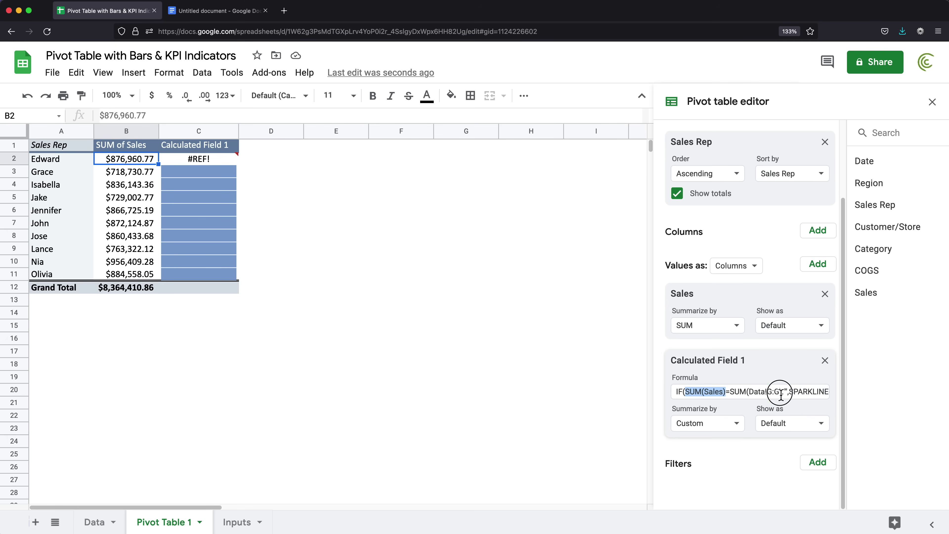
pyautogui.click(791, 393)
pyautogui.moveTo(791, 393); pyautogui.dragTo(831, 394)
pyautogui.doubleClick(781, 392)
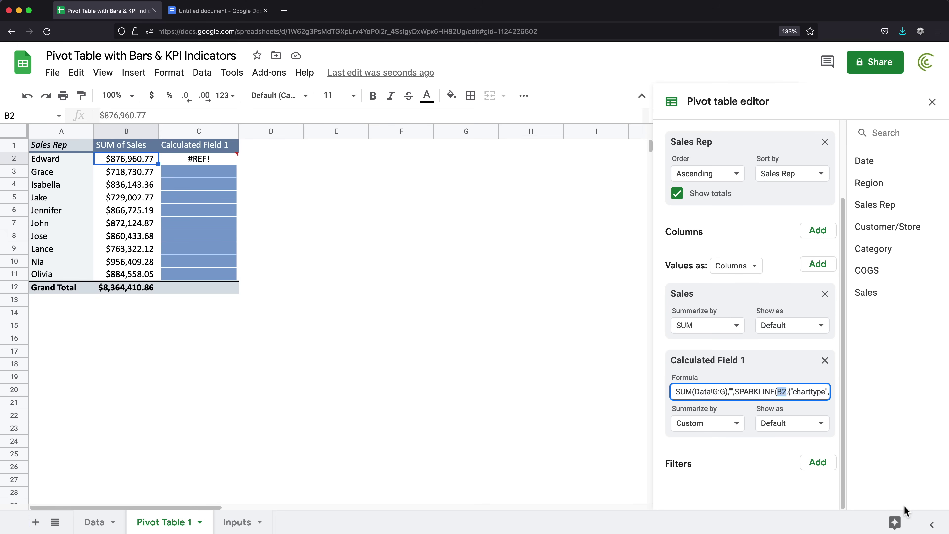
pyautogui.press('BackSpace')
pyautogui.hotkey('ctrl', 'v')
pyautogui.press('Return')
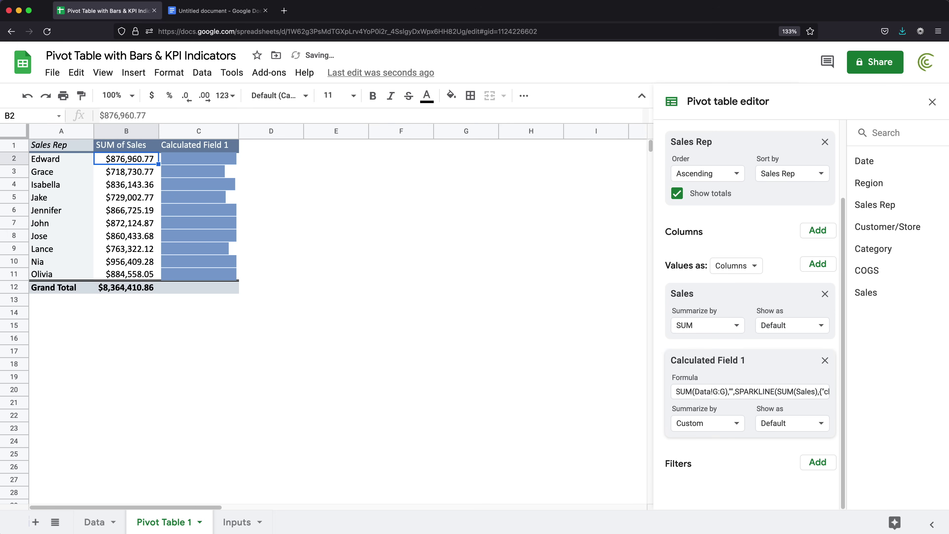
pyautogui.press('super+equal')
# Review the formula against the Grand Total row's column C and sales values.
pyautogui.scroll(-2, 729, 407)
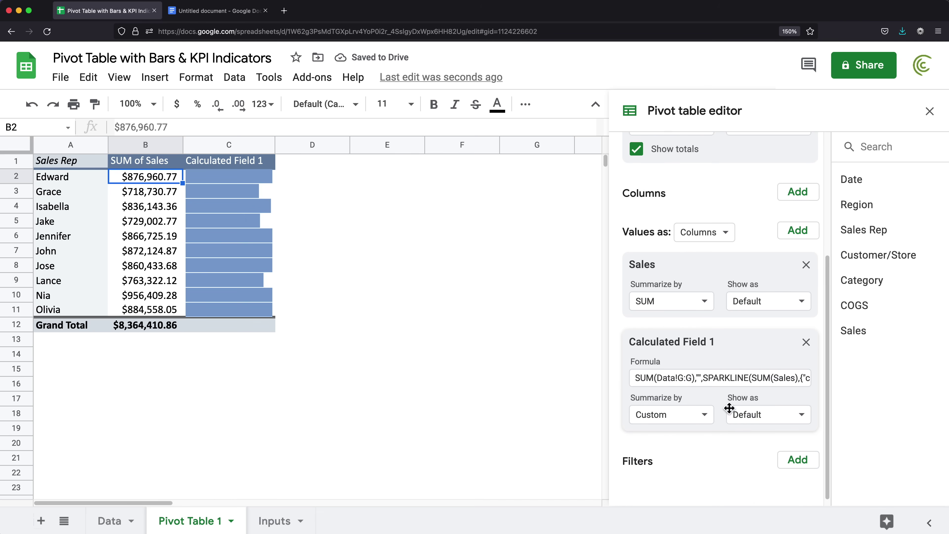
pyautogui.click(706, 377)
pyautogui.moveTo(687, 378); pyautogui.dragTo(610, 373)
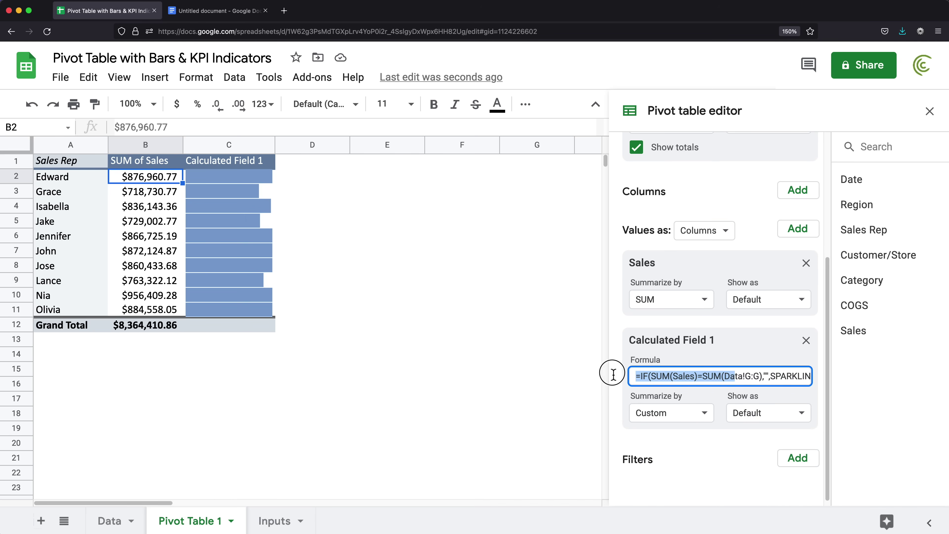
pyautogui.click(702, 378)
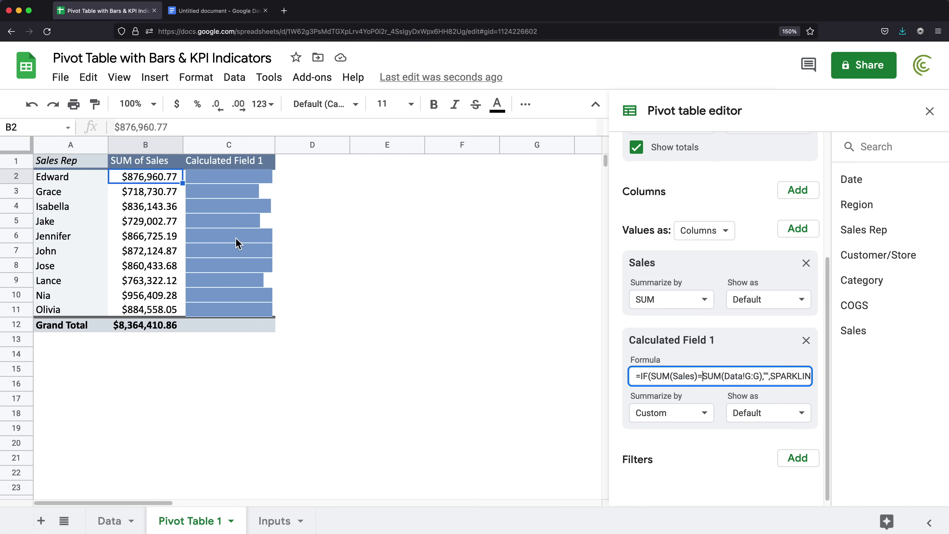
pyautogui.click(220, 329)
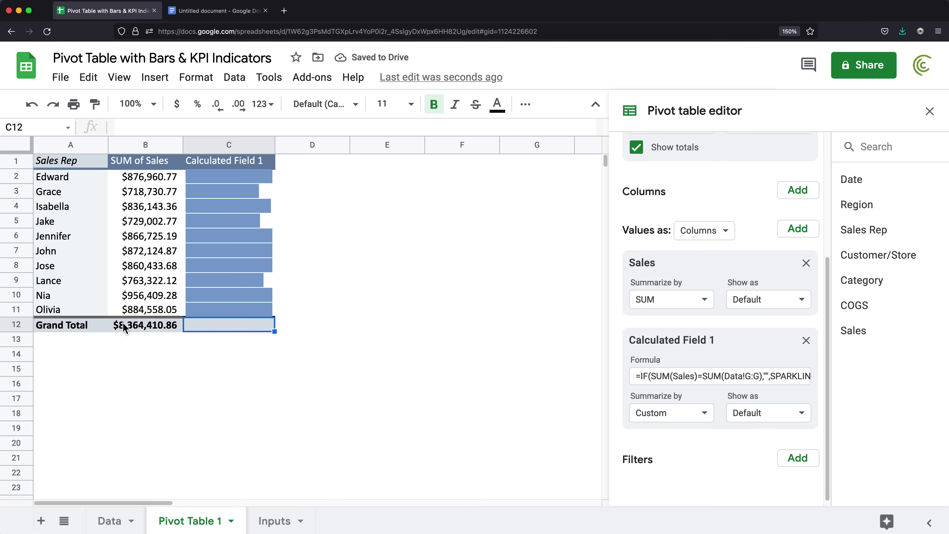
pyautogui.click(136, 326)
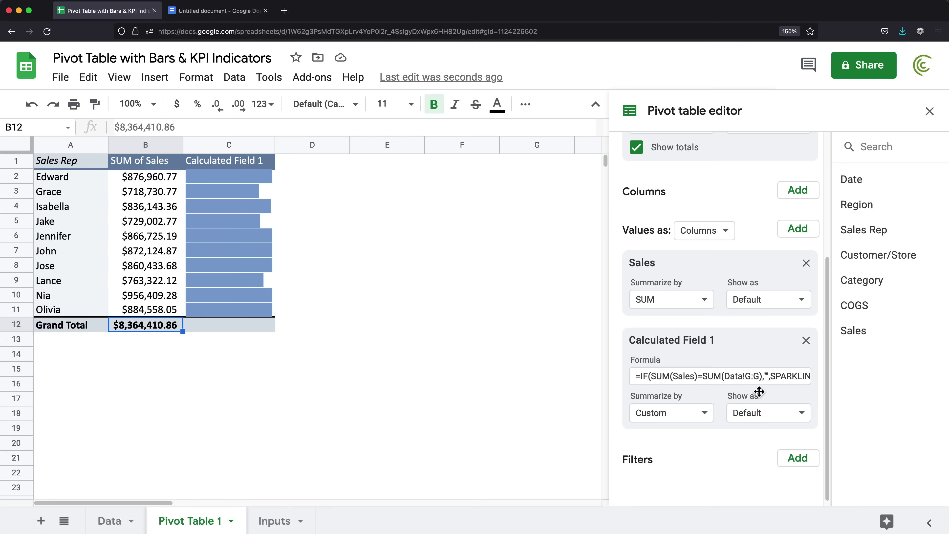
# Review the SUM(Sales) formula once more, then close the pivot editor.
pyautogui.click(766, 379)
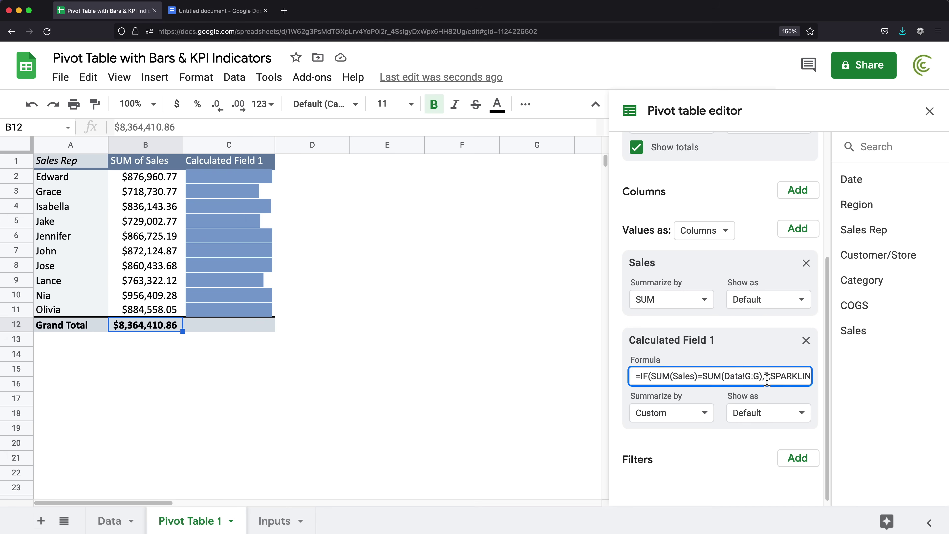
pyautogui.moveTo(736, 381); pyautogui.dragTo(806, 377)
pyautogui.moveTo(722, 376); pyautogui.dragTo(820, 378)
pyautogui.click(782, 377)
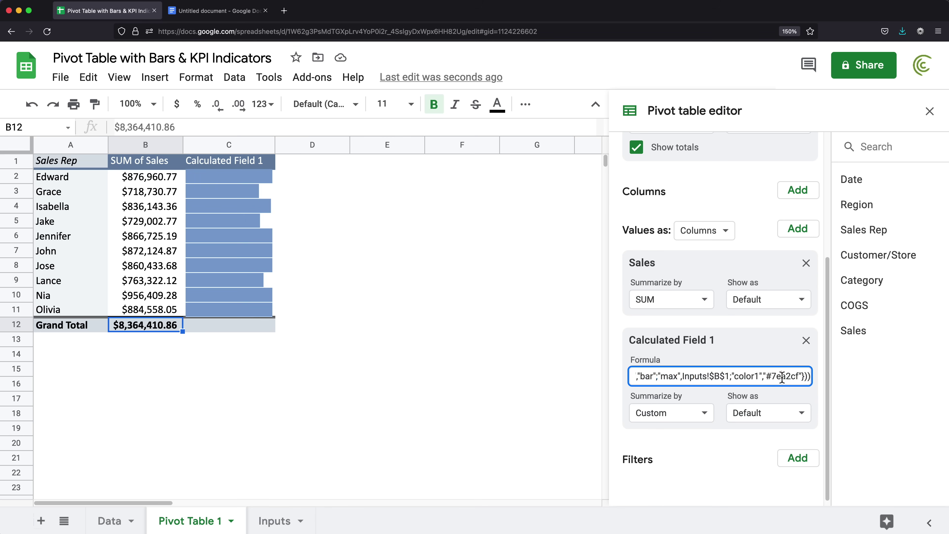
pyautogui.moveTo(745, 380); pyautogui.dragTo(720, 377)
pyautogui.click(675, 378)
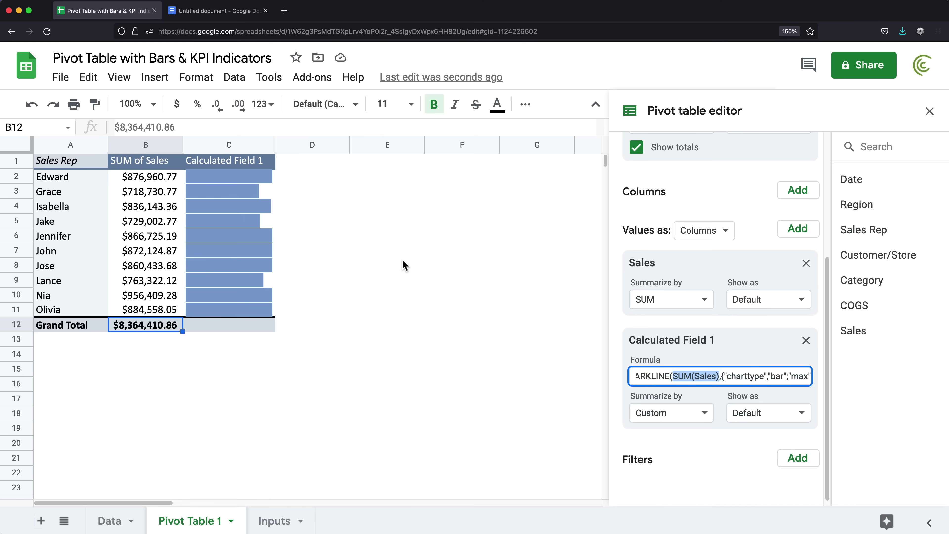
pyautogui.click(364, 272)
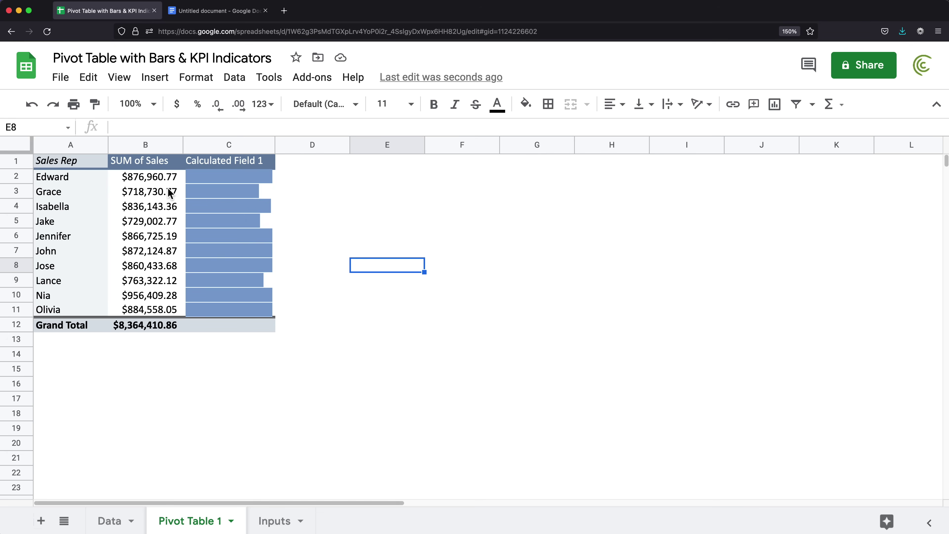
# Begin the formula =IFS(B2=SUM( in cell D2 beside the pivot table.
pyautogui.click(301, 181)
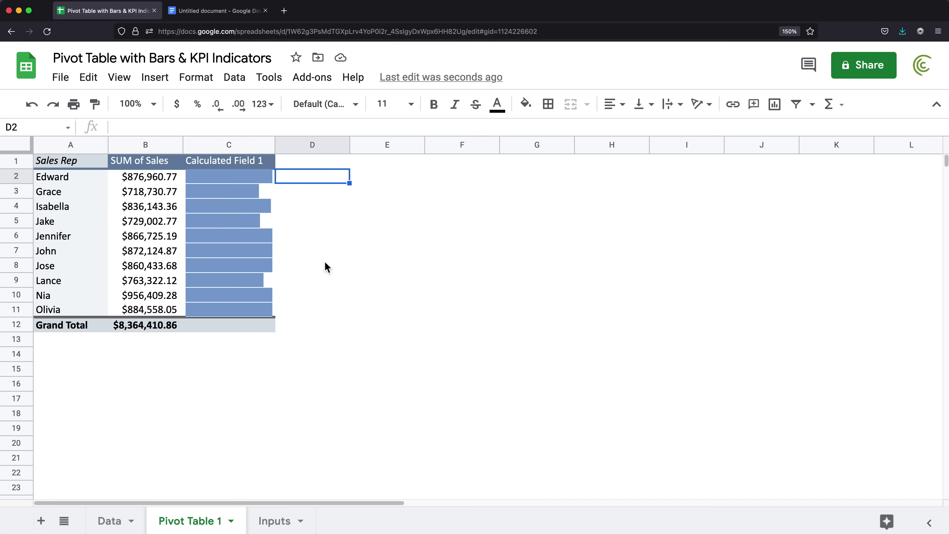
pyautogui.click(155, 329)
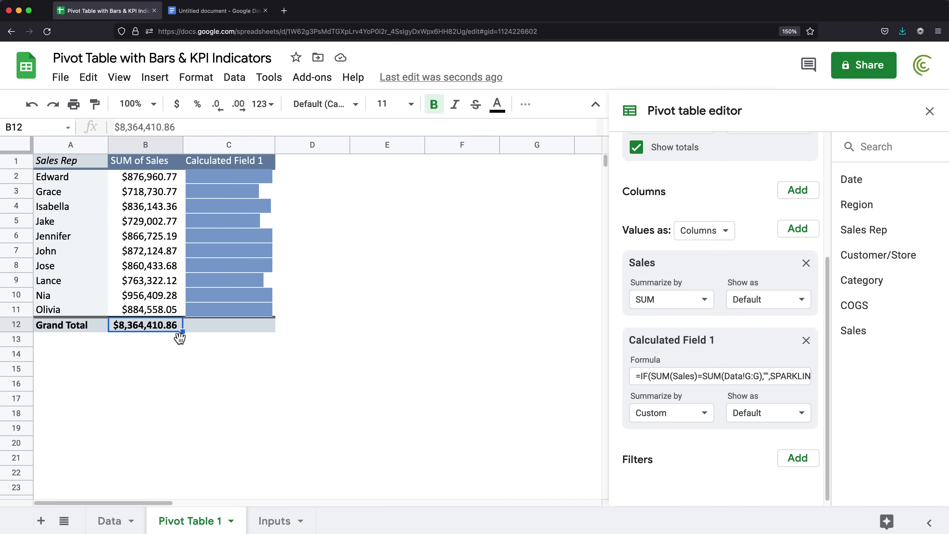
pyautogui.click(299, 332)
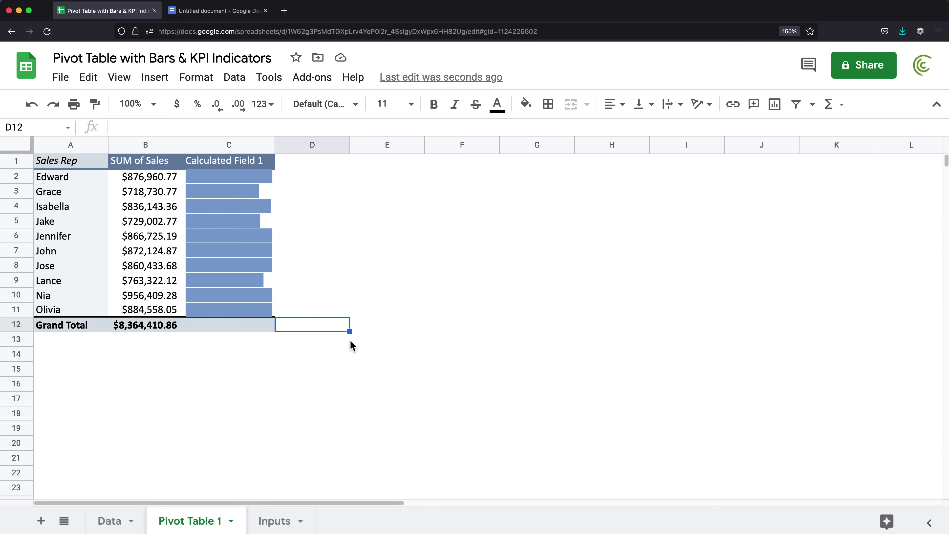
pyautogui.click(298, 177)
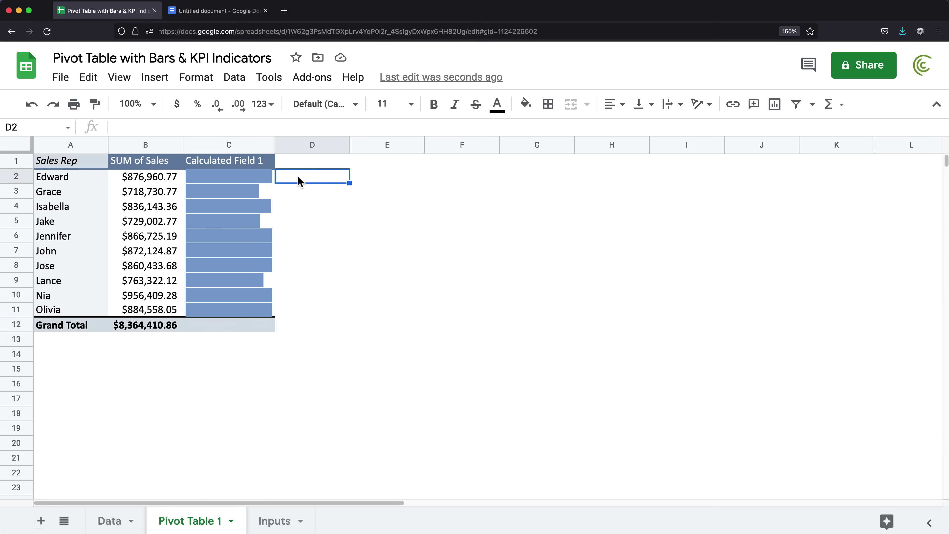
pyautogui.write('=IFS(')
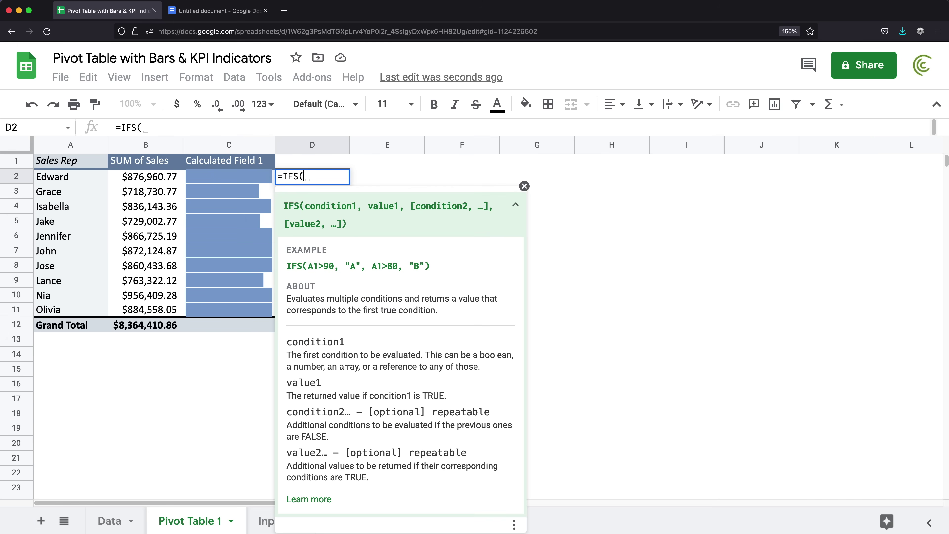
pyautogui.click(155, 185)
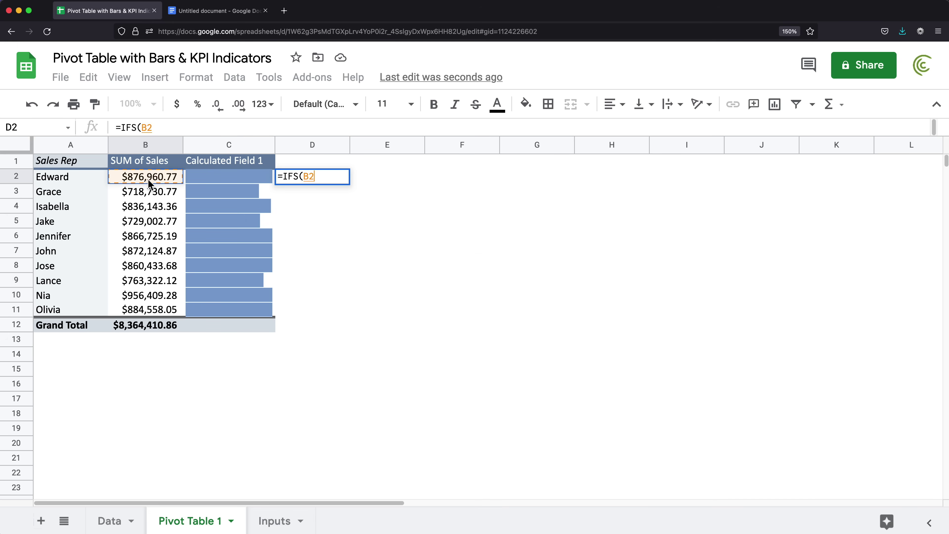
pyautogui.write('=')
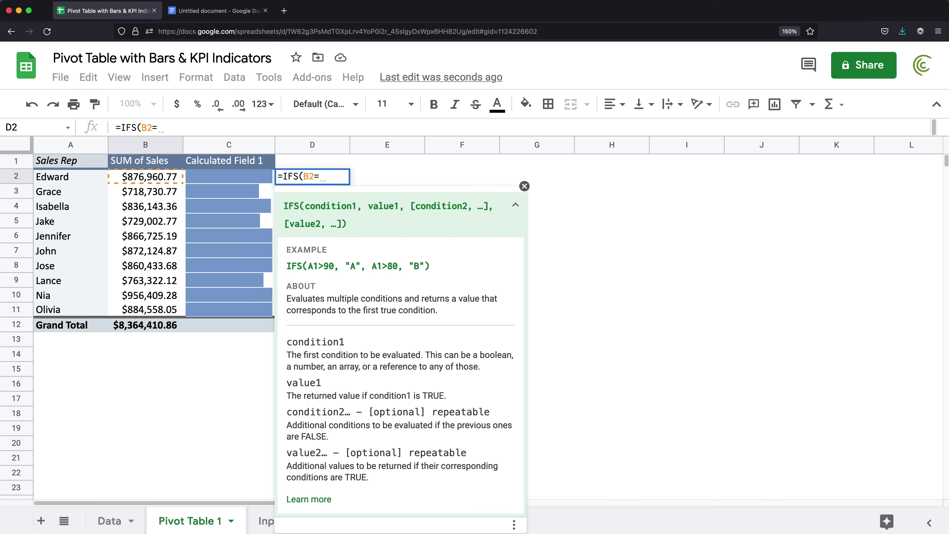
pyautogui.write('SUM(')
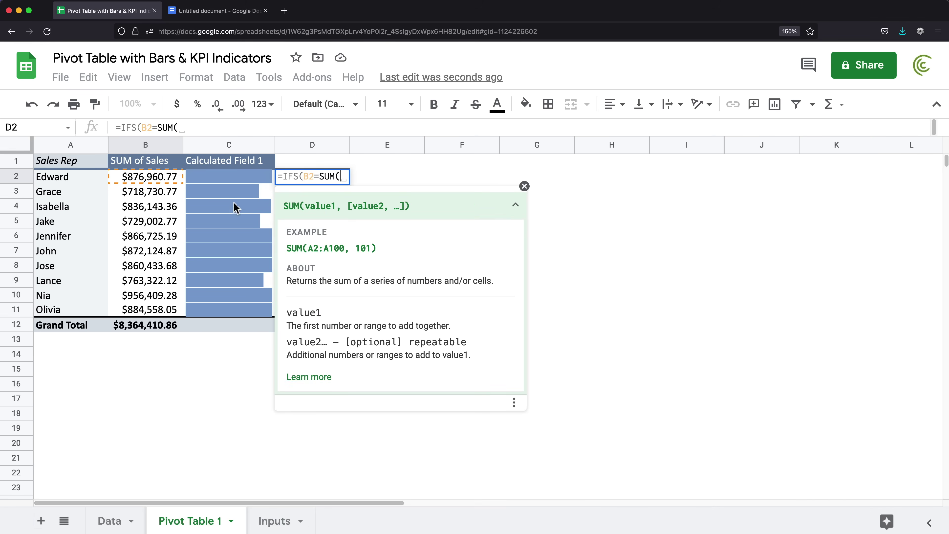
# Extend D2's formula to =IFS(B2=SUM(Data!G:G),"",B2>= using the Data sheet's column G.
pyautogui.click(109, 521)
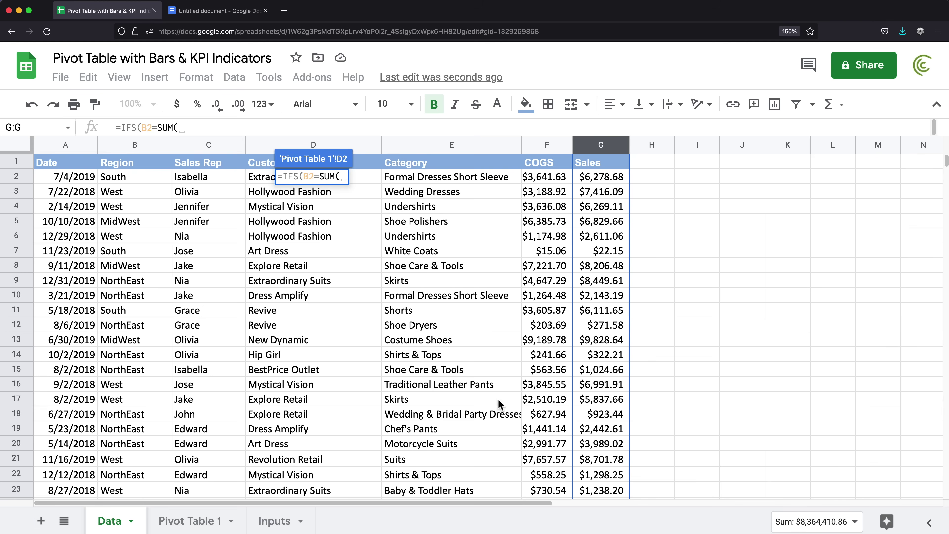
pyautogui.click(598, 146)
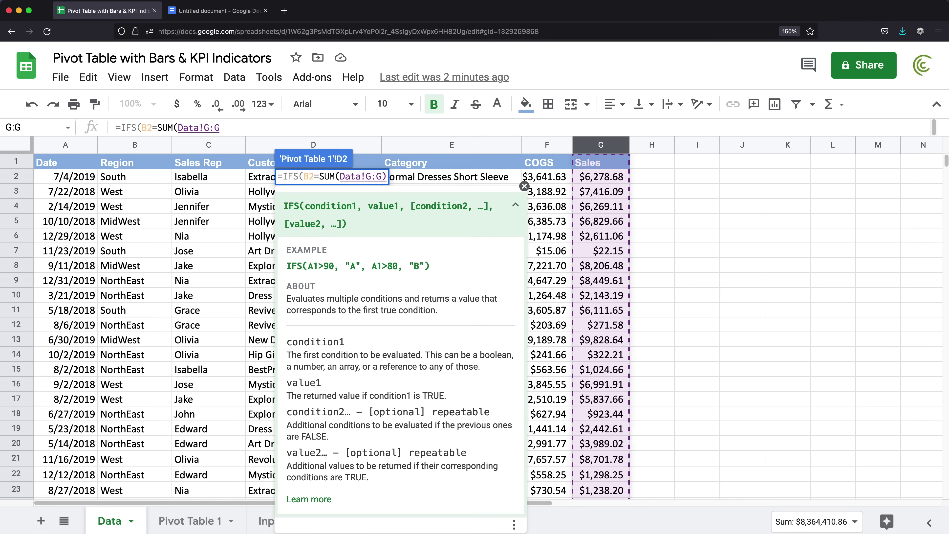
pyautogui.write(')')
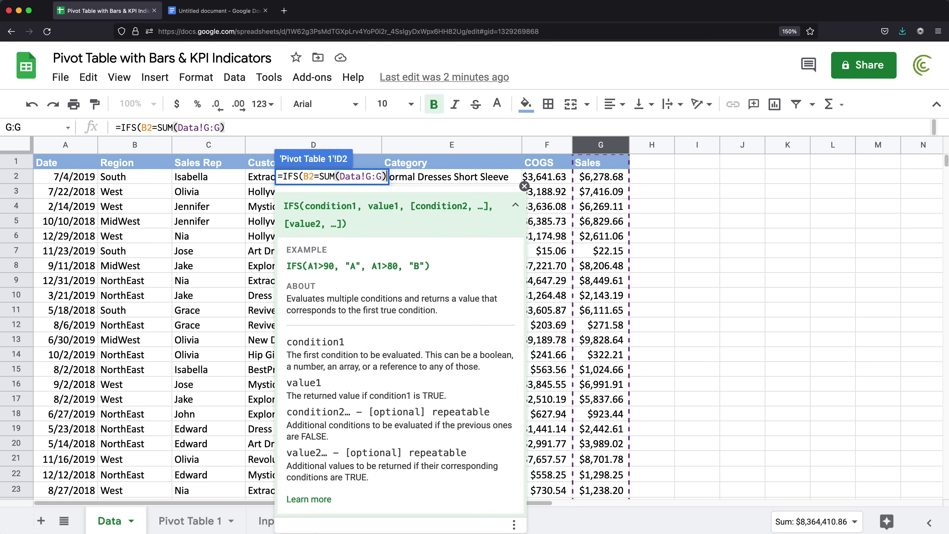
pyautogui.write(',')
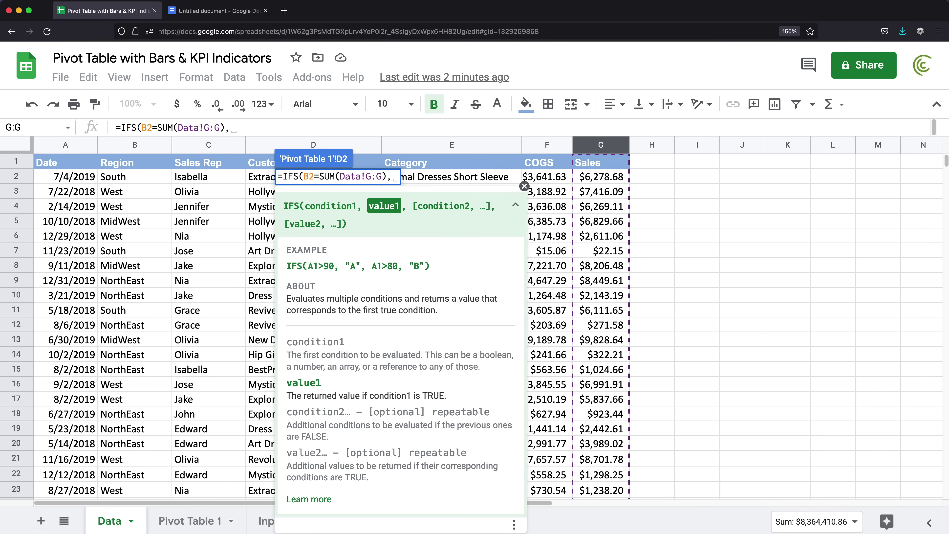
pyautogui.write('""')
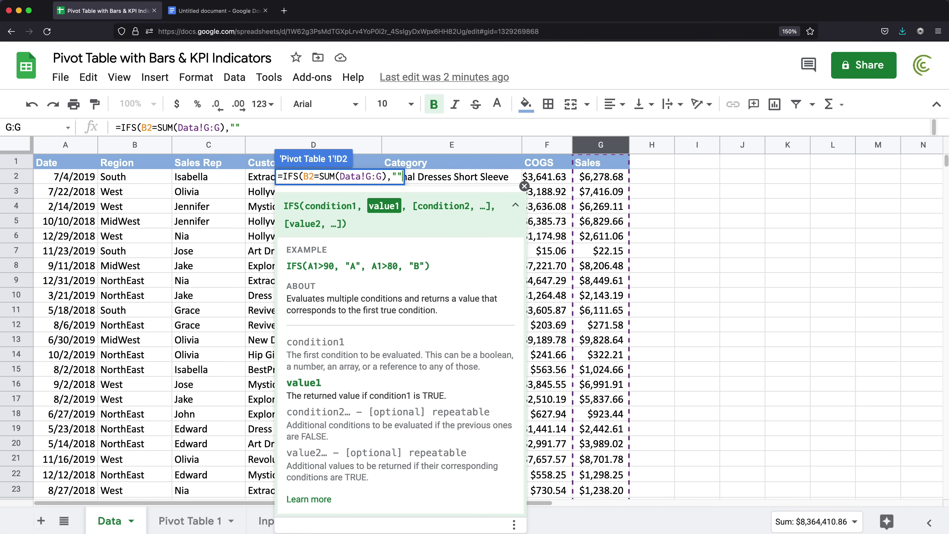
pyautogui.write(',')
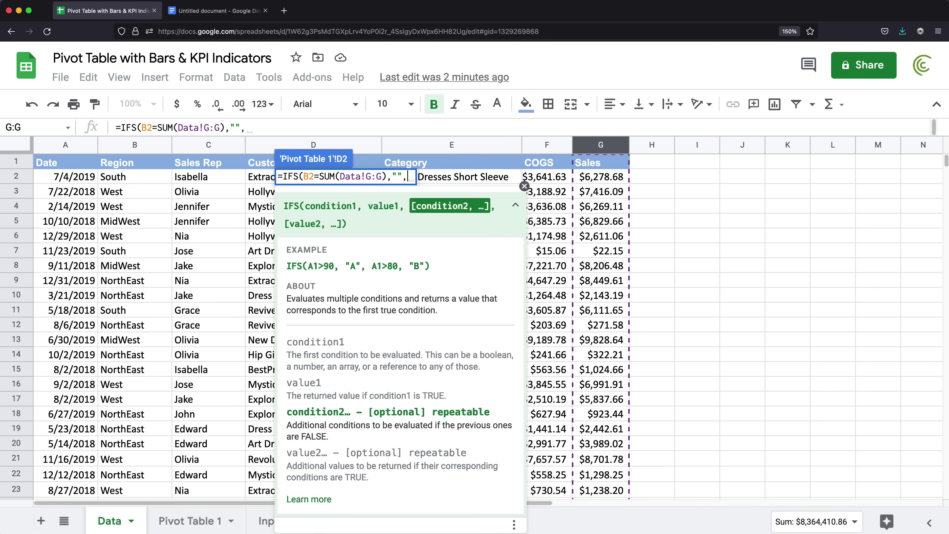
pyautogui.click(211, 521)
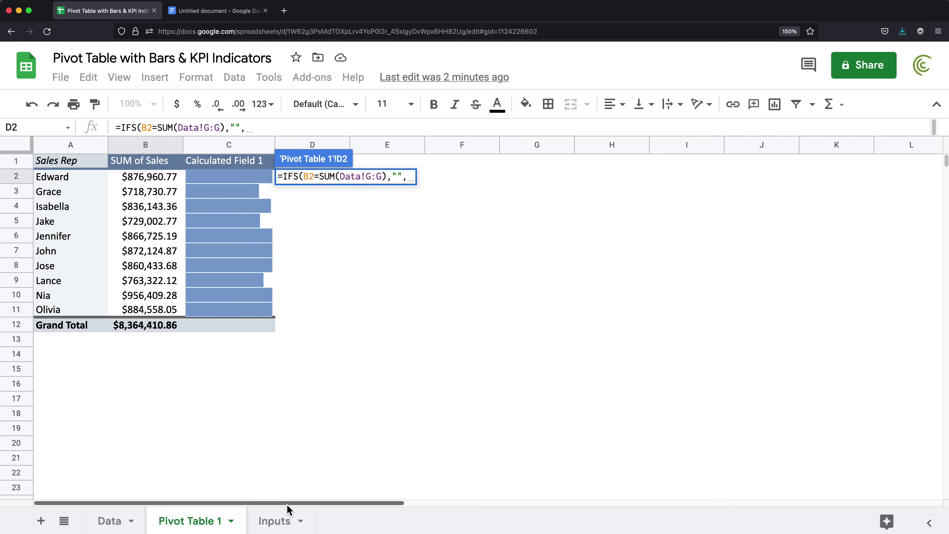
pyautogui.click(149, 179)
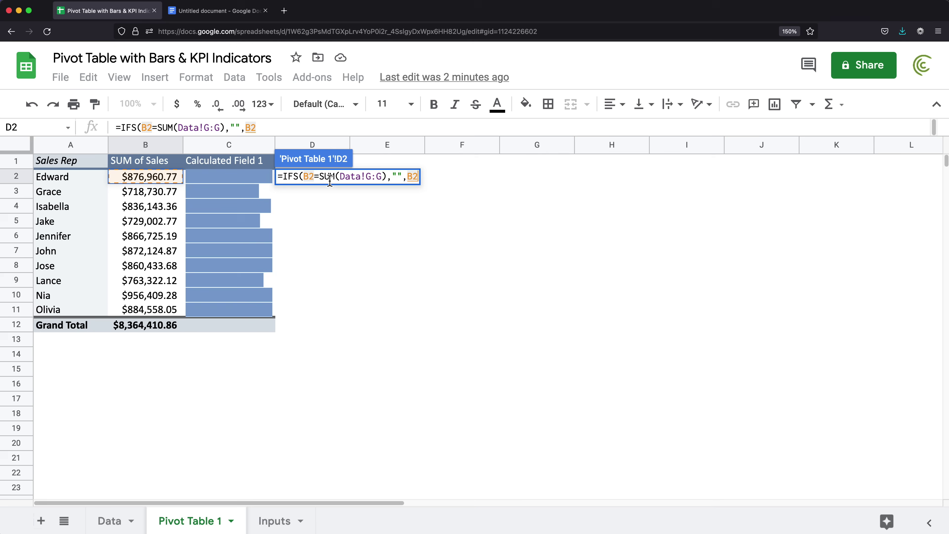
pyautogui.write('>=')
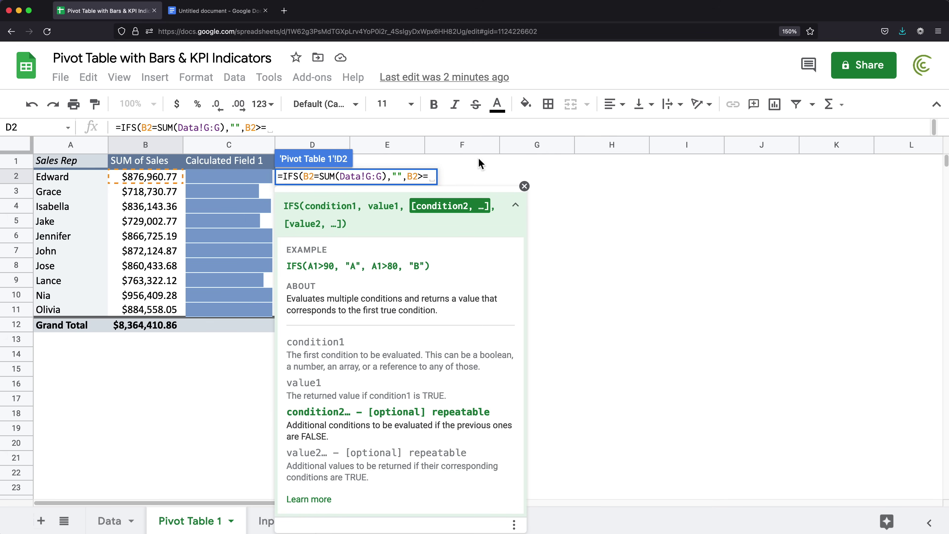
# Finish D2 as =IFS(B2=SUM(Data!G:G),"",B2>=Inputs!$B$1,"X",TRUE,"NO").
pyautogui.click(264, 522)
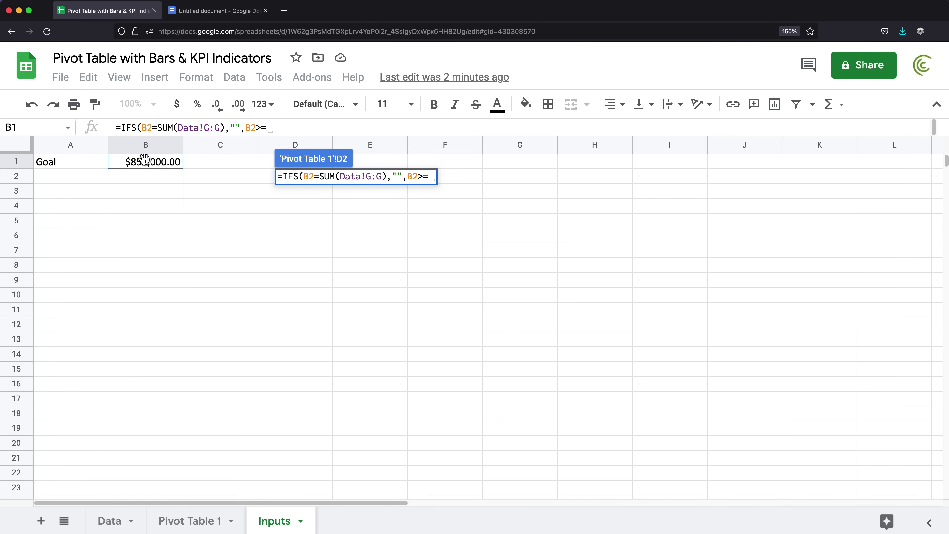
pyautogui.click(149, 170)
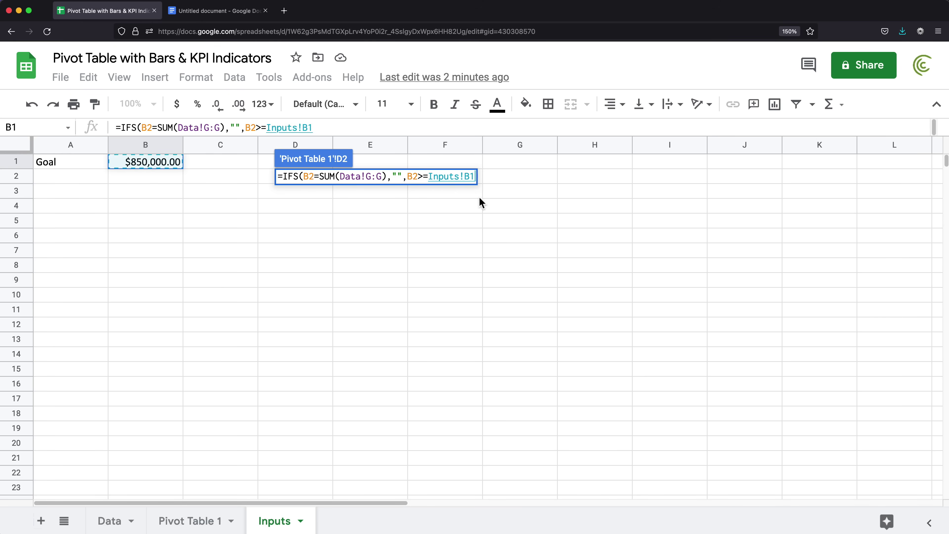
pyautogui.press('F4')
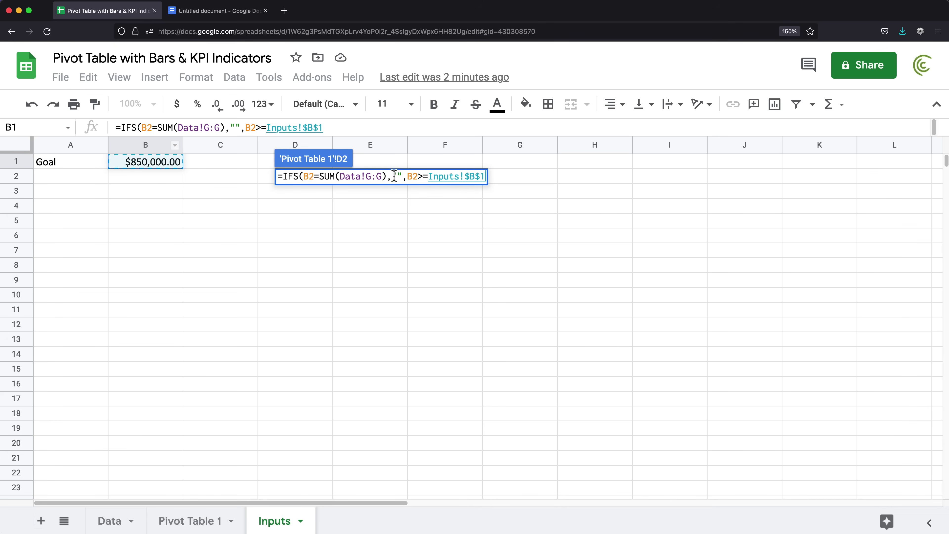
pyautogui.write(',')
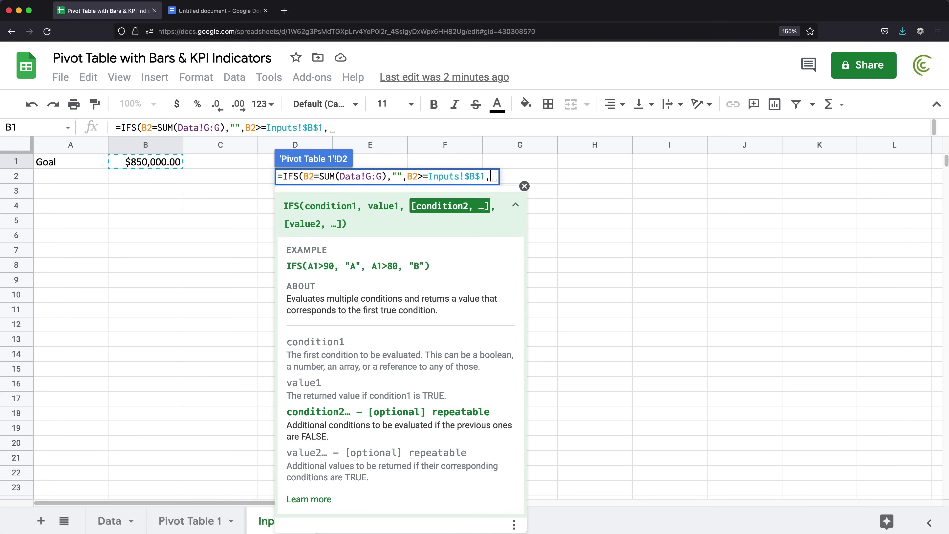
pyautogui.write('"')
pyautogui.write('X"')
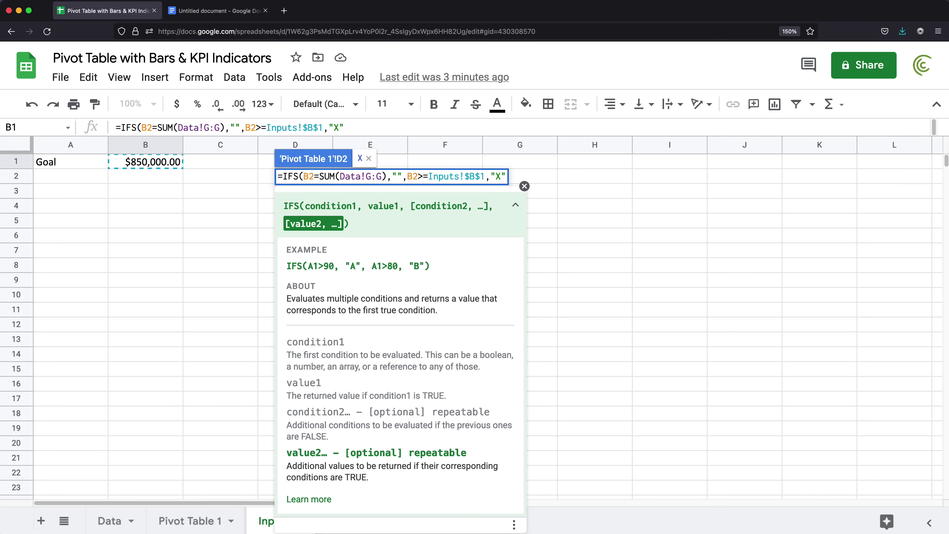
pyautogui.write(',')
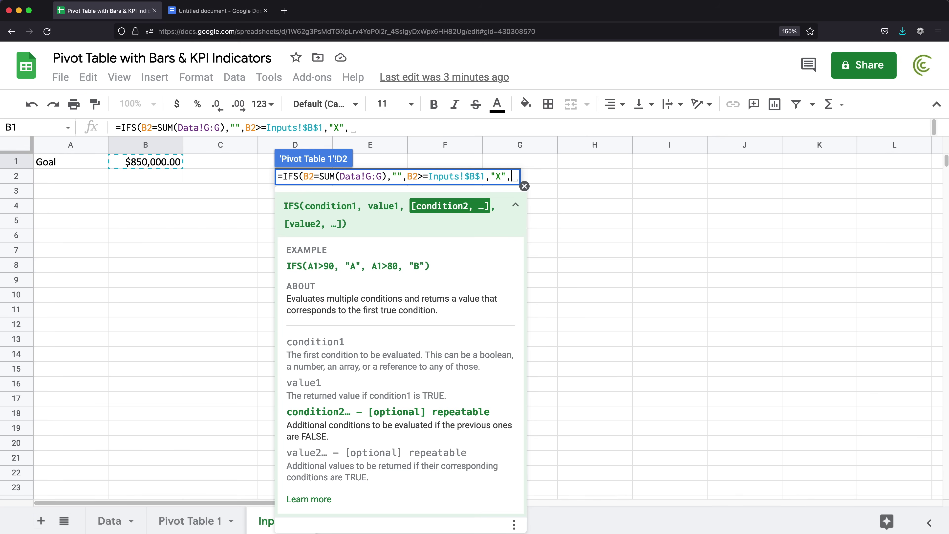
pyautogui.write('TRUE')
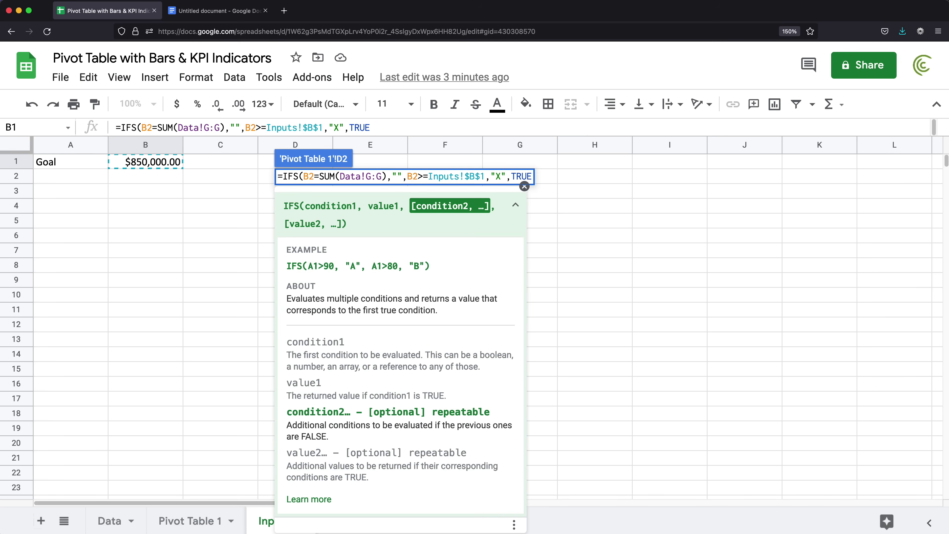
pyautogui.write(',')
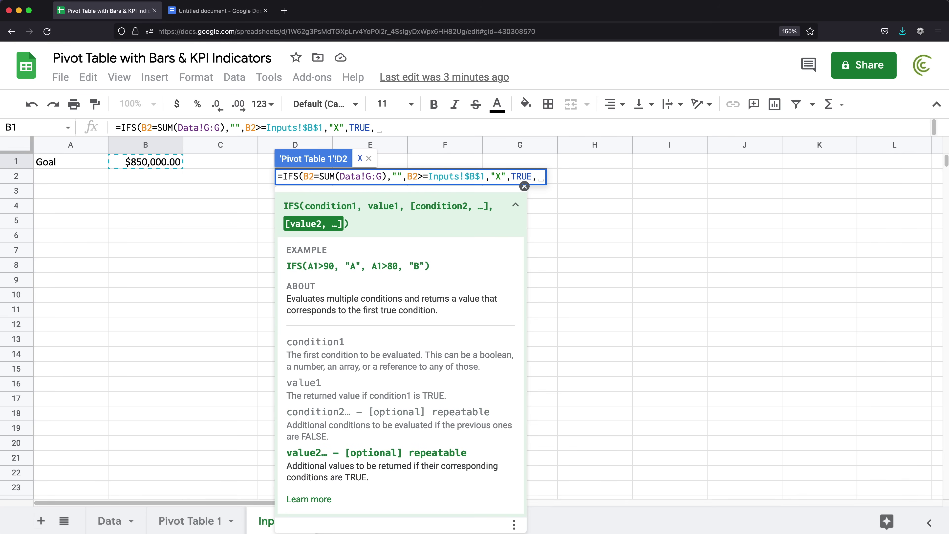
pyautogui.write('"NO"')
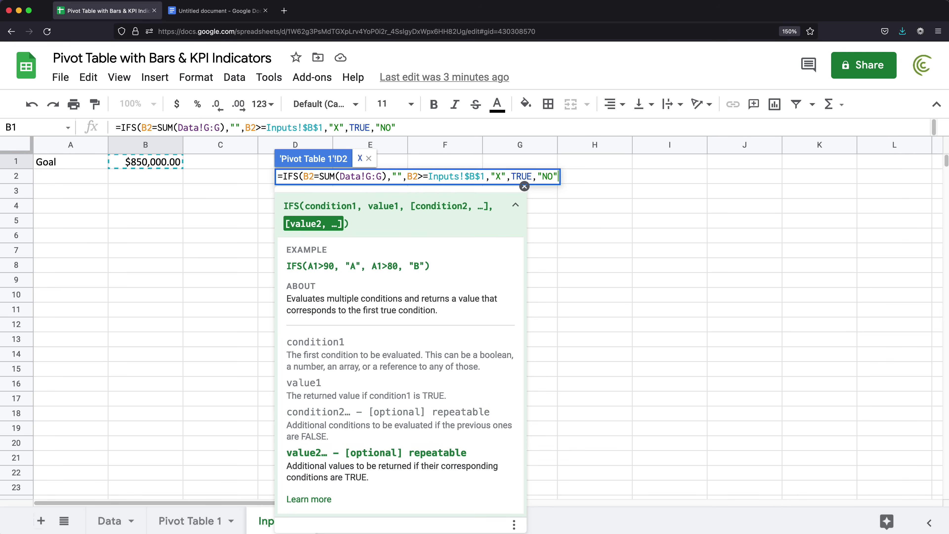
pyautogui.write(')')
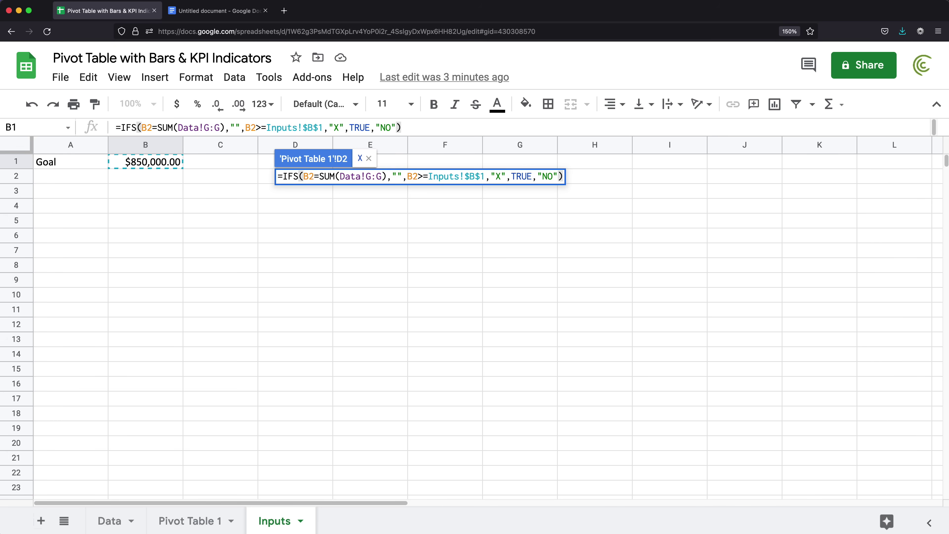
pyautogui.press('Return')
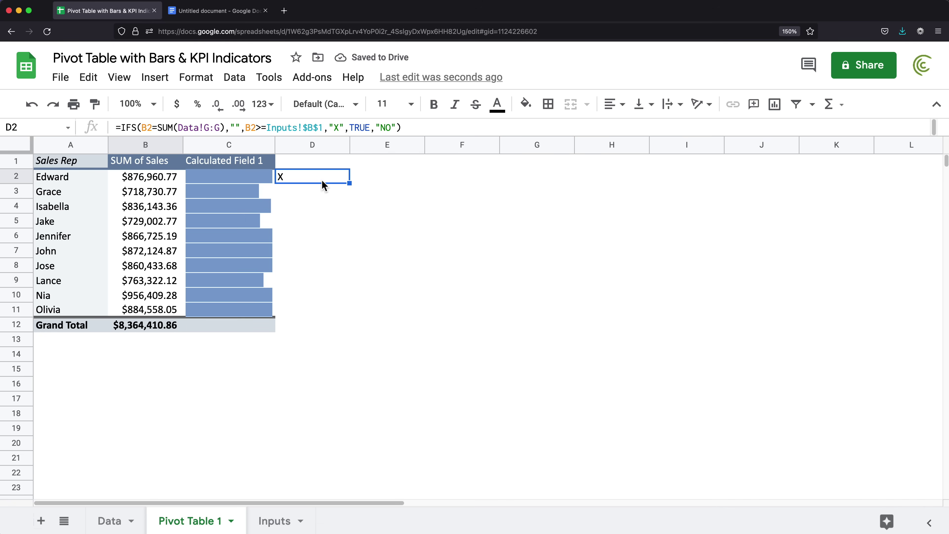
# Fill D2's goal formula down to D12 and check the X and NO results.
pyautogui.moveTo(354, 187); pyautogui.dragTo(330, 331)
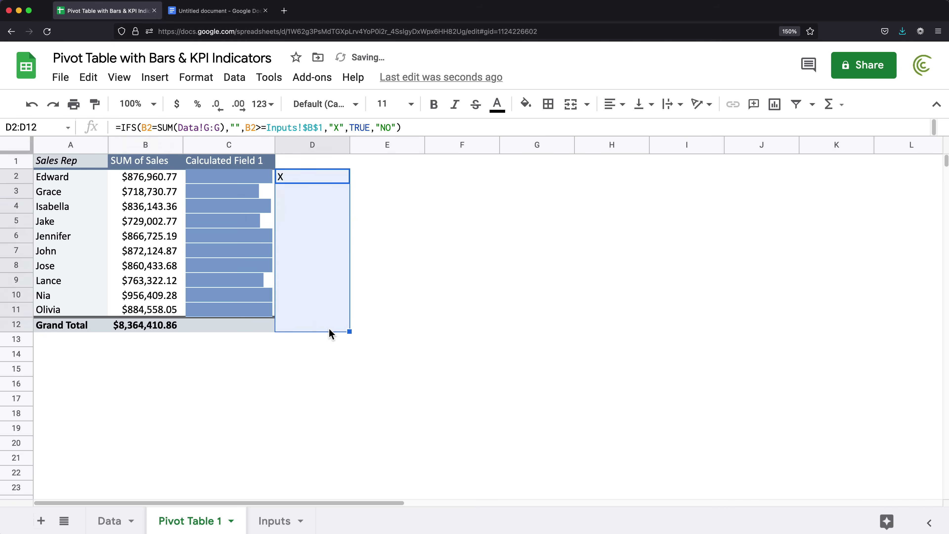
pyautogui.click(288, 180)
pyautogui.click(295, 236)
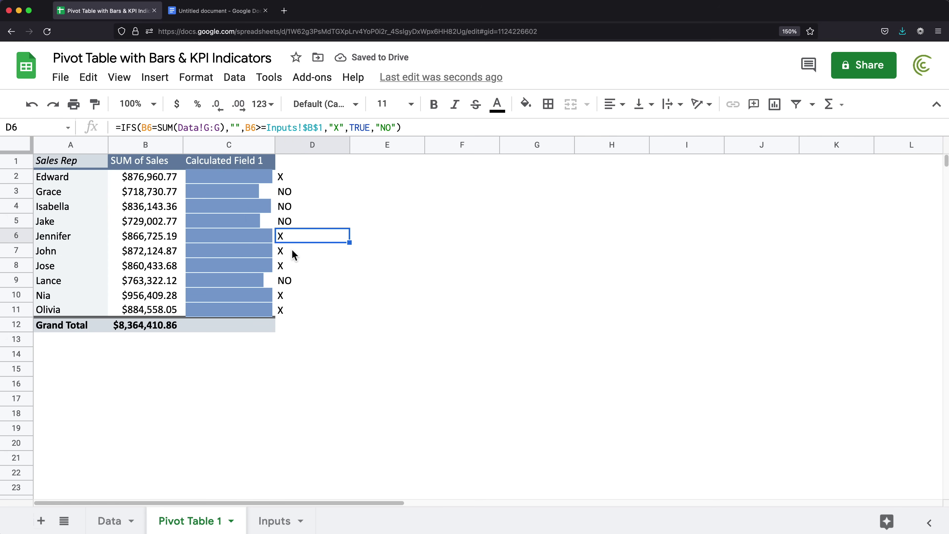
pyautogui.click(295, 252)
pyautogui.click(293, 267)
pyautogui.moveTo(299, 177); pyautogui.dragTo(297, 239)
pyautogui.click(303, 181)
pyautogui.doubleClick(298, 178)
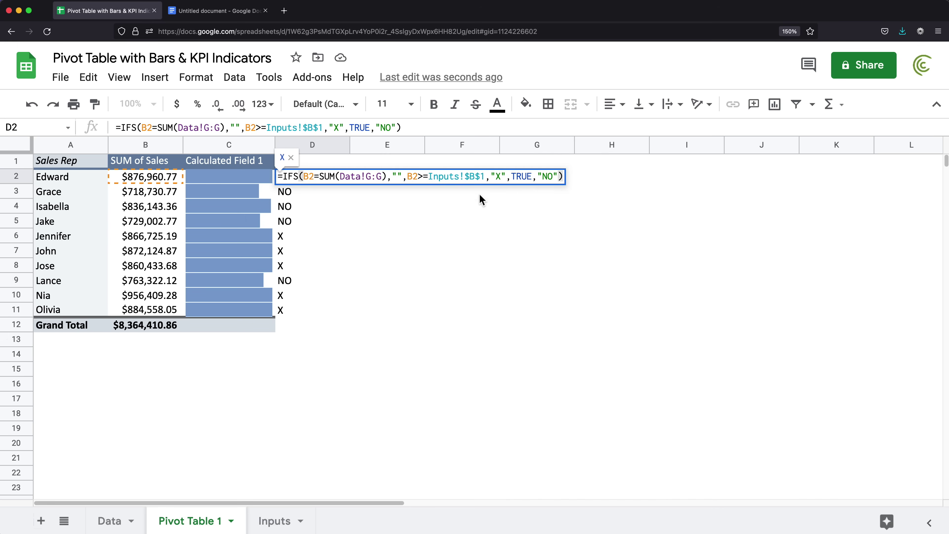
# Change D2's final value from "NO" to "" and refill the formula down to D12.
pyautogui.click(553, 176)
pyautogui.press('BackSpace')
pyautogui.press('BackSpace')
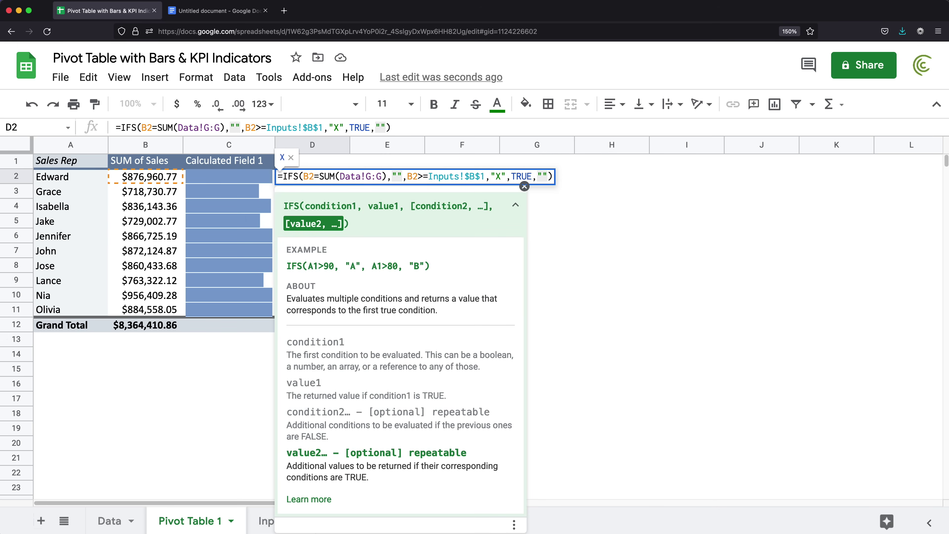
pyautogui.press('Return')
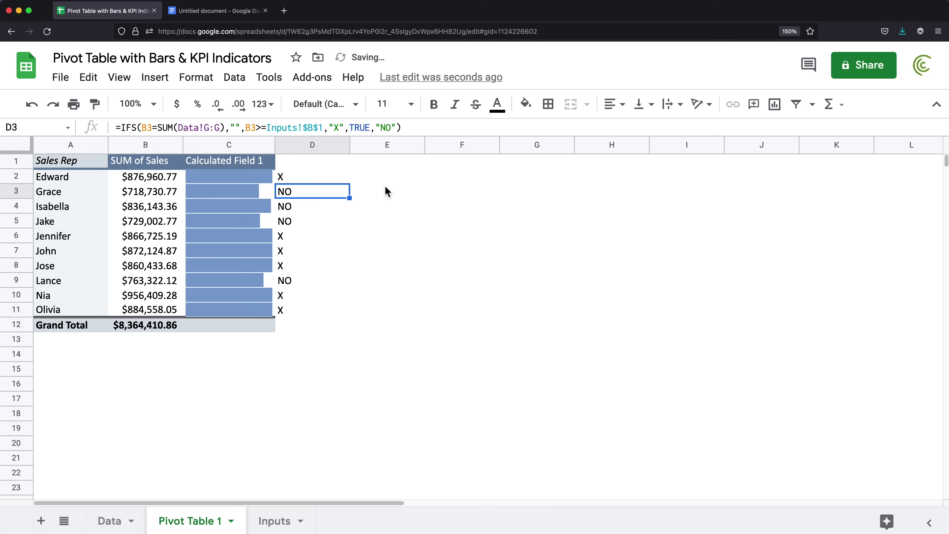
pyautogui.click(344, 181)
pyautogui.moveTo(349, 183); pyautogui.dragTo(324, 327)
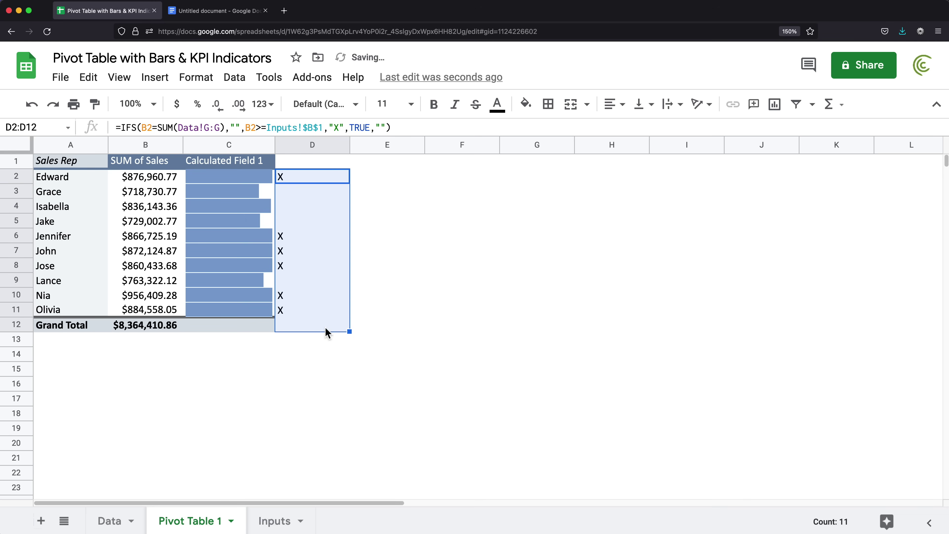
pyautogui.click(288, 183)
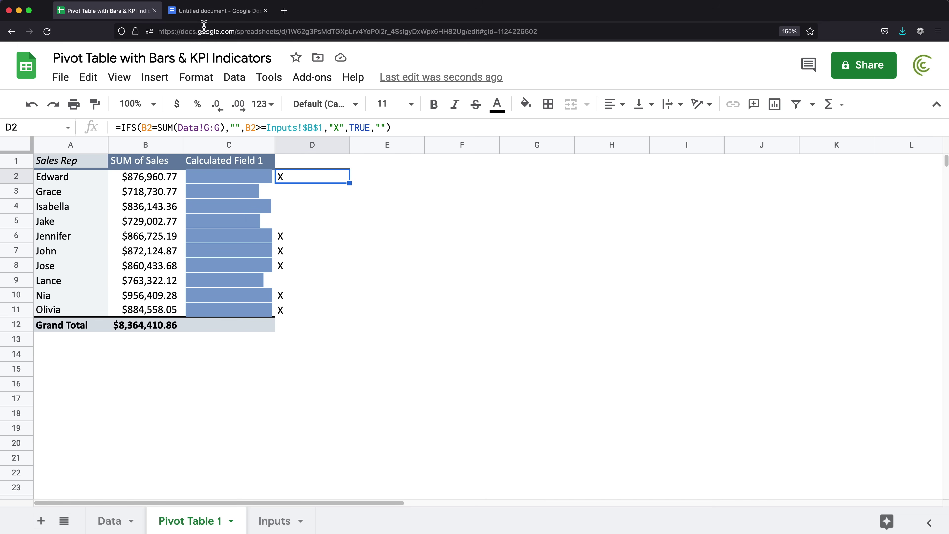
# Insert a ✓ check mark found by searching 'check' in Special characters.
pyautogui.click(217, 14)
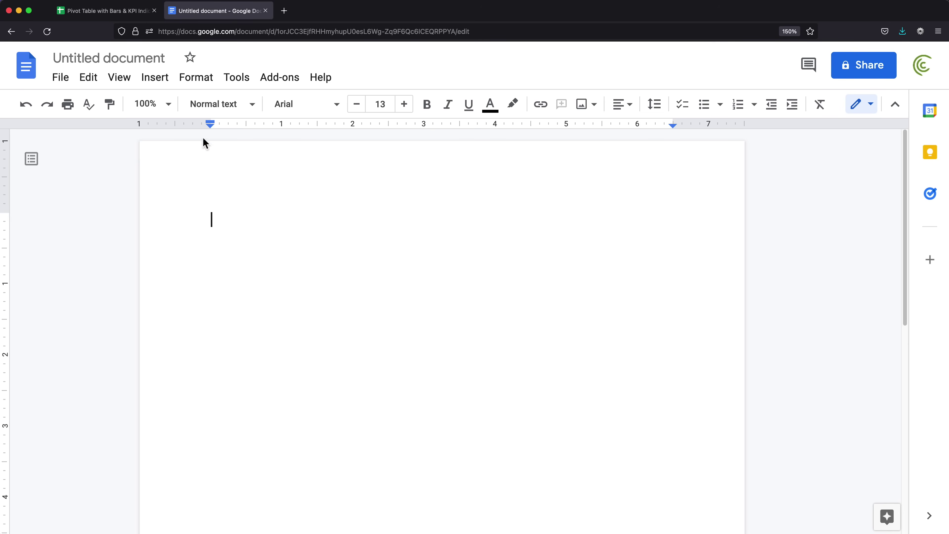
pyautogui.click(157, 86)
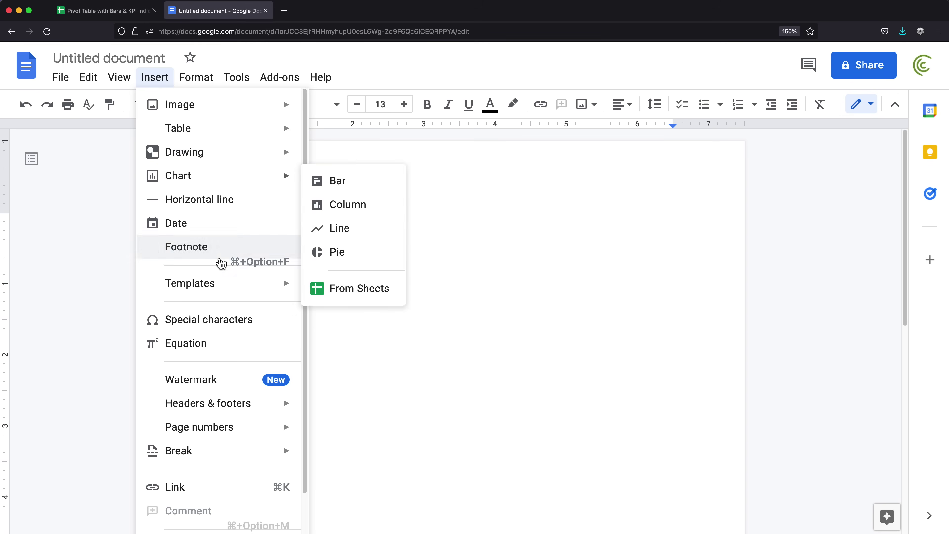
pyautogui.click(229, 327)
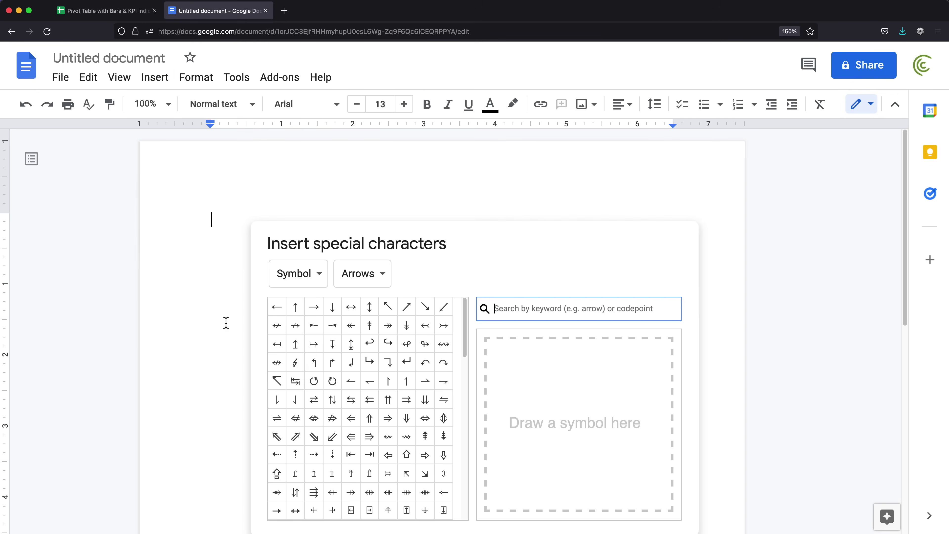
pyautogui.moveTo(451, 242); pyautogui.dragTo(424, 156)
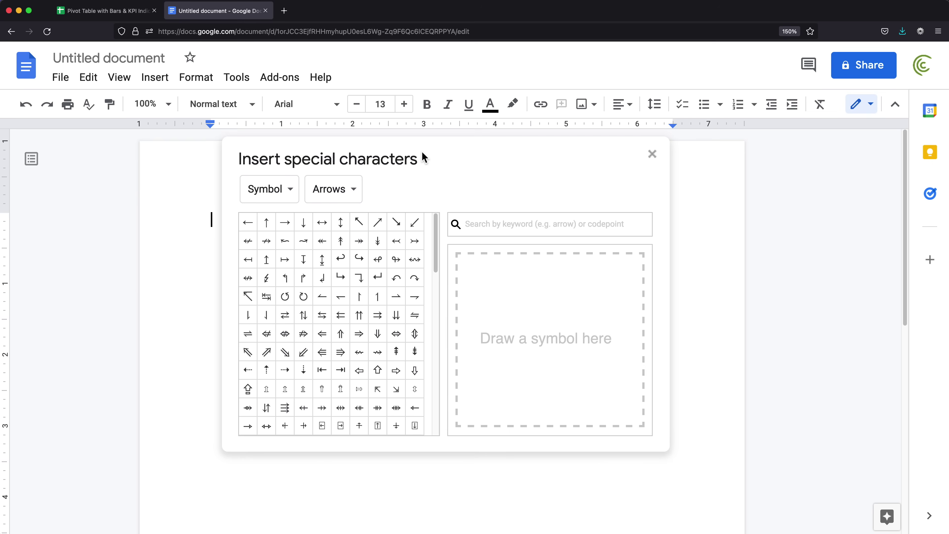
pyautogui.click(495, 227)
pyautogui.write('check')
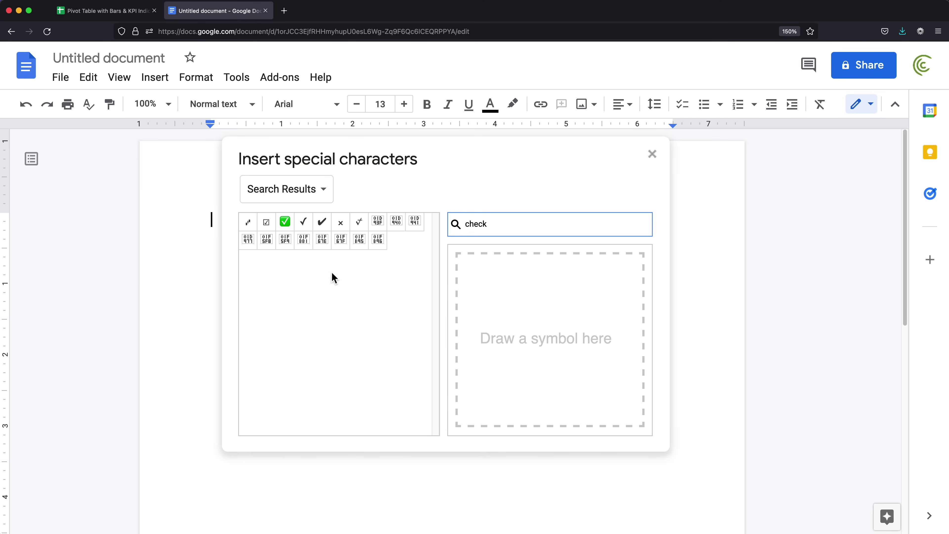
pyautogui.click(308, 226)
pyautogui.click(652, 154)
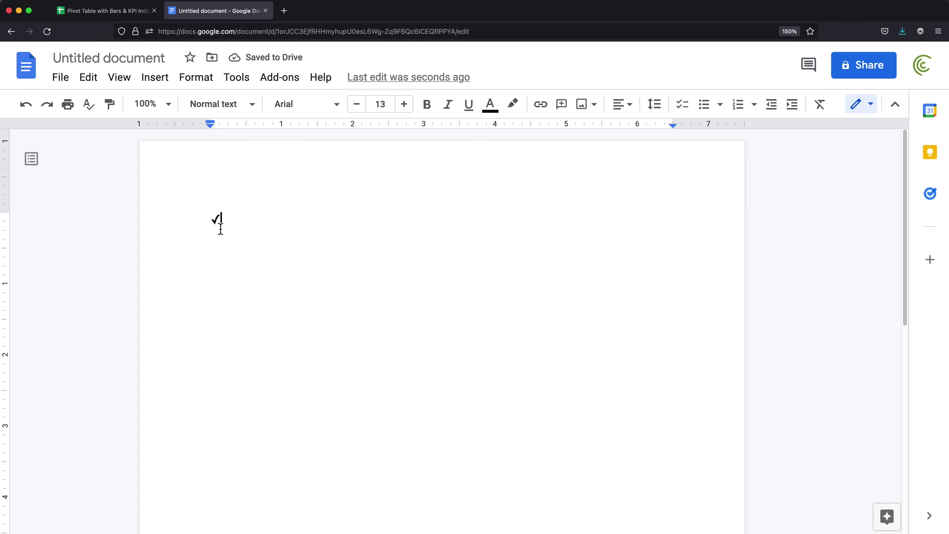
pyautogui.doubleClick(216, 221)
pyautogui.press('super+c')
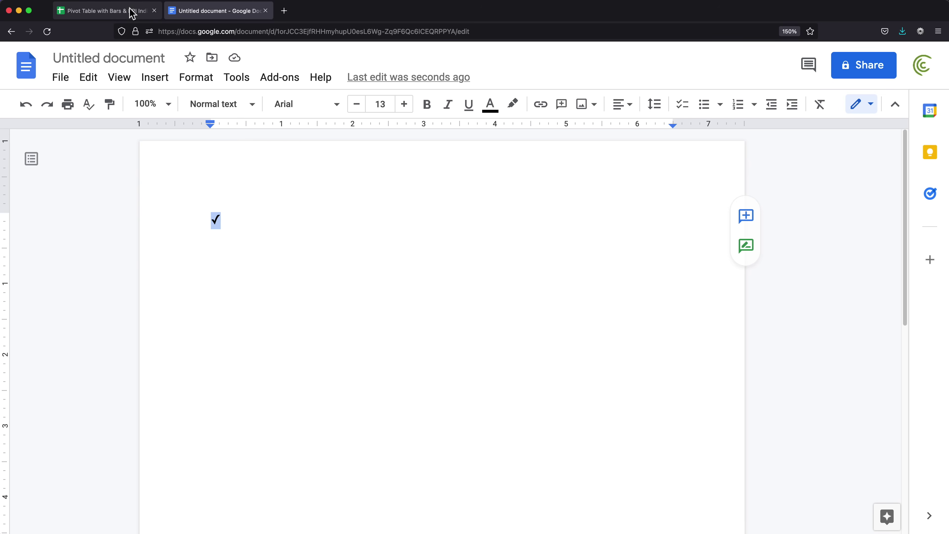
# In the Pivot Table sheet, edit D2's formula to return the pasted ✓ instead of X.
pyautogui.click(130, 15)
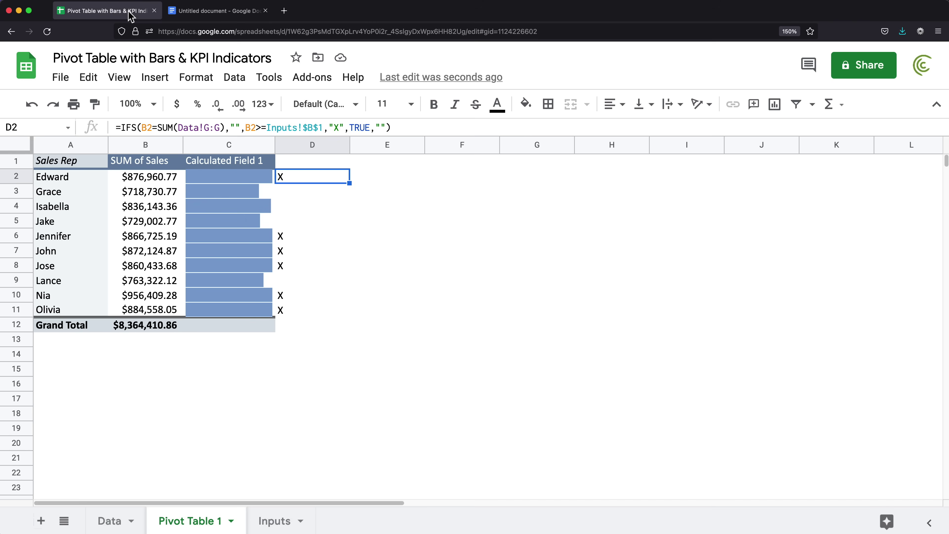
pyautogui.doubleClick(302, 182)
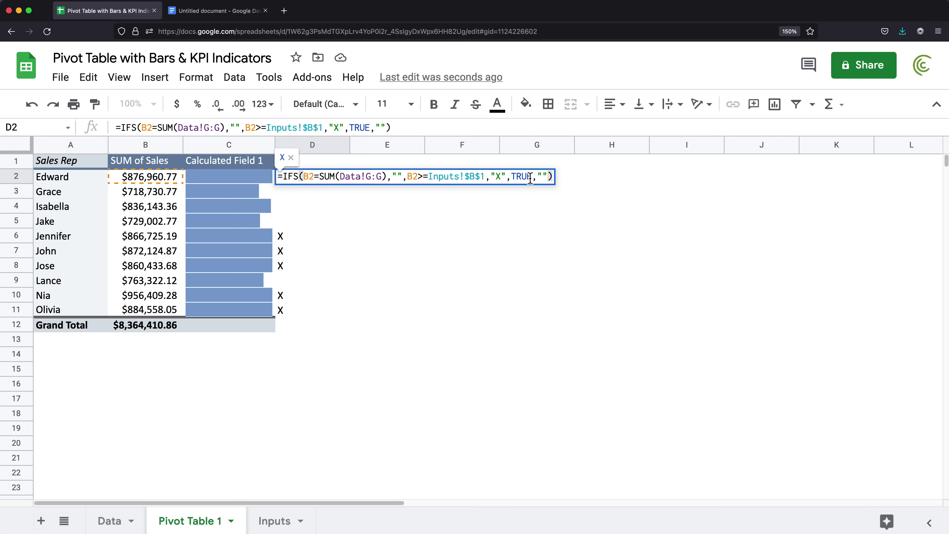
pyautogui.click(501, 176)
pyautogui.doubleClick(501, 176)
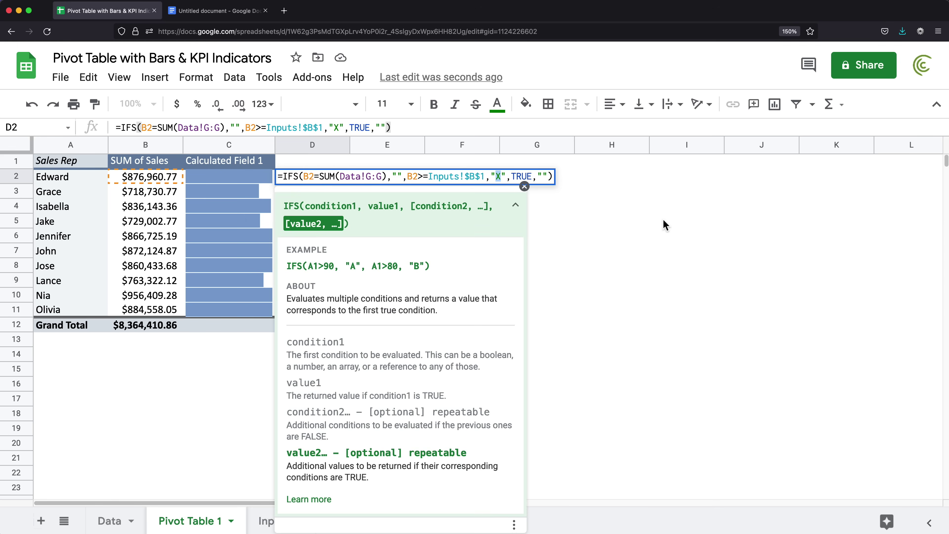
pyautogui.press('super+v')
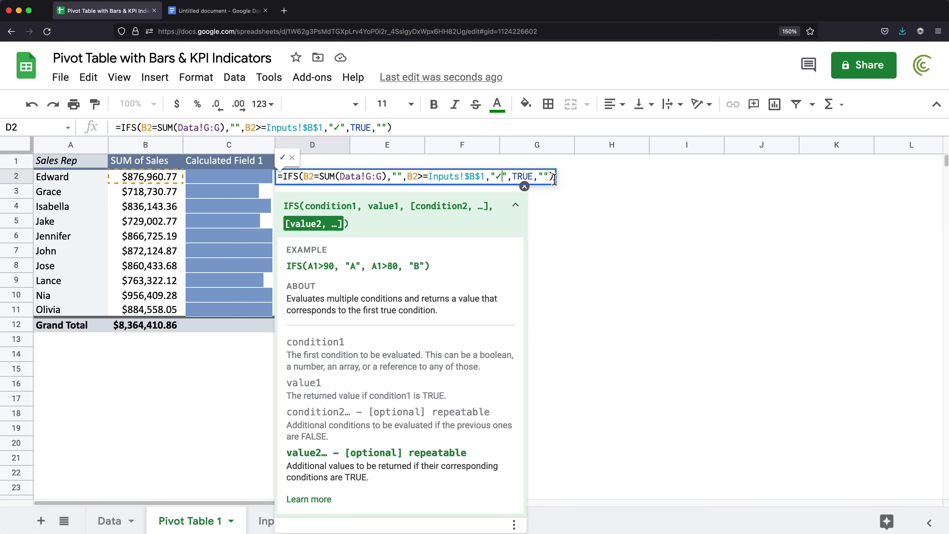
pyautogui.click(313, 184)
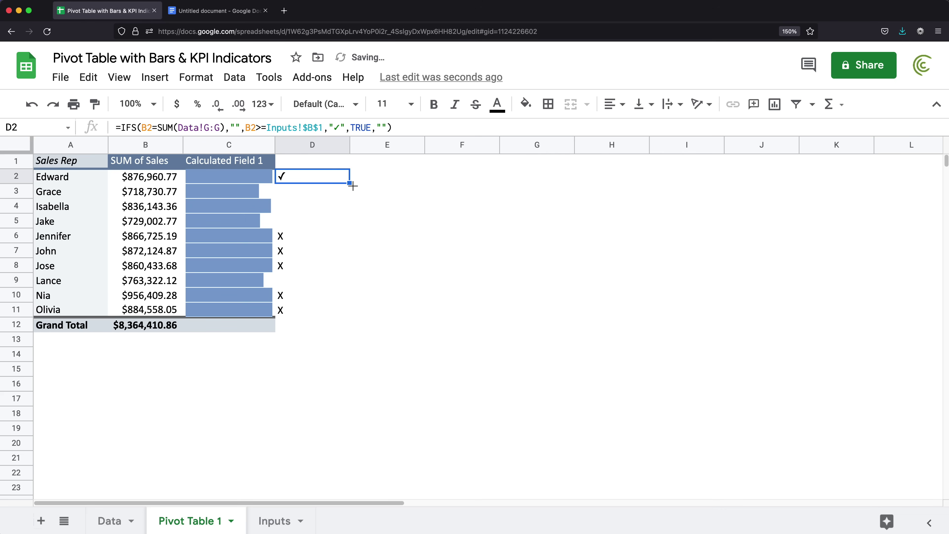
# Fill the D2 formula down to row 13, then clear the extra cell D13.
pyautogui.moveTo(353, 186); pyautogui.dragTo(324, 344)
pyautogui.click(305, 341)
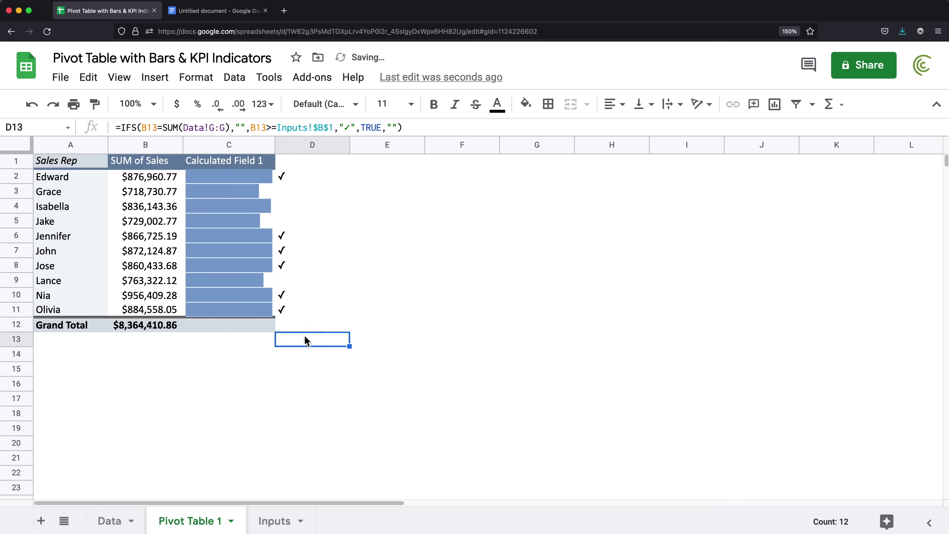
pyautogui.press('BackSpace')
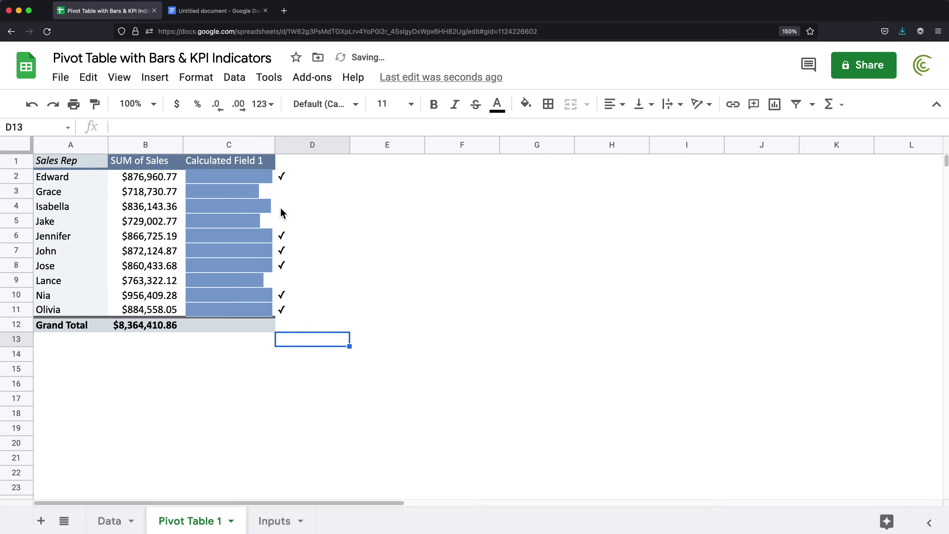
pyautogui.click(307, 178)
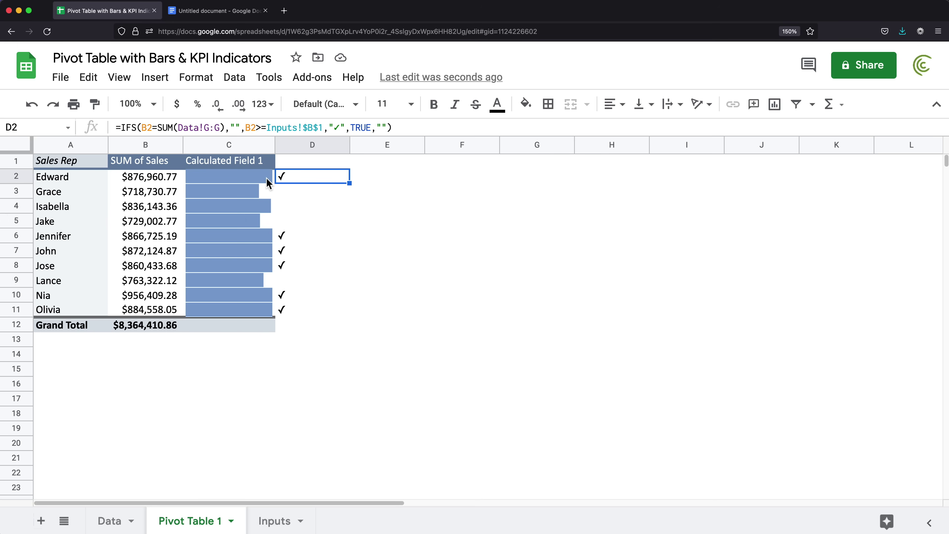
# Copy D2's check-mark formula text, clear all of column D, and bring up the pivot editor.
pyautogui.doubleClick(293, 179)
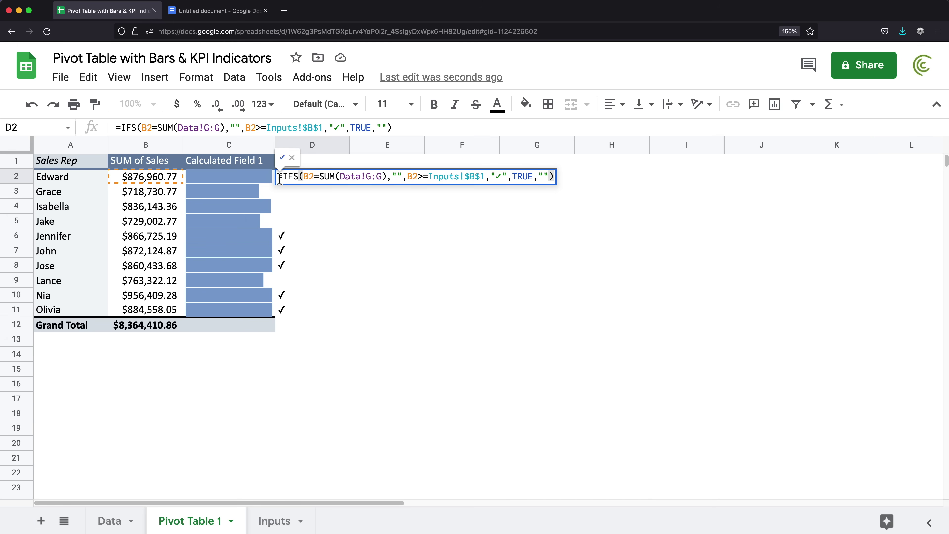
pyautogui.moveTo(279, 179); pyautogui.dragTo(608, 184)
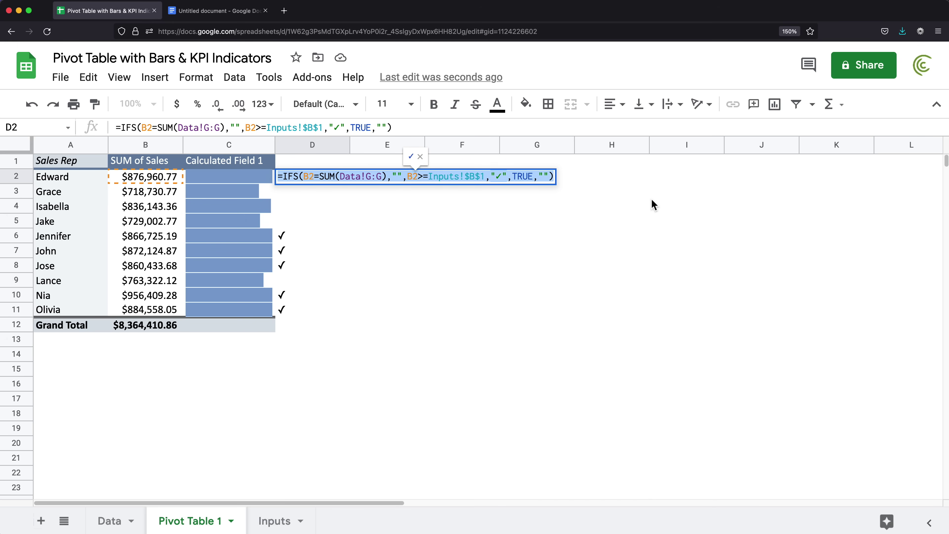
pyautogui.press('Escape')
pyautogui.click(326, 148)
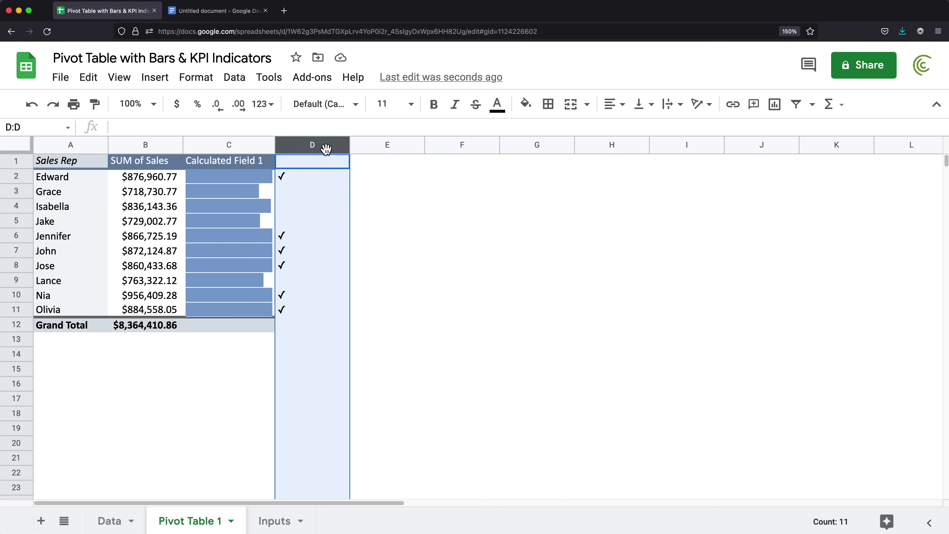
pyautogui.press('Delete')
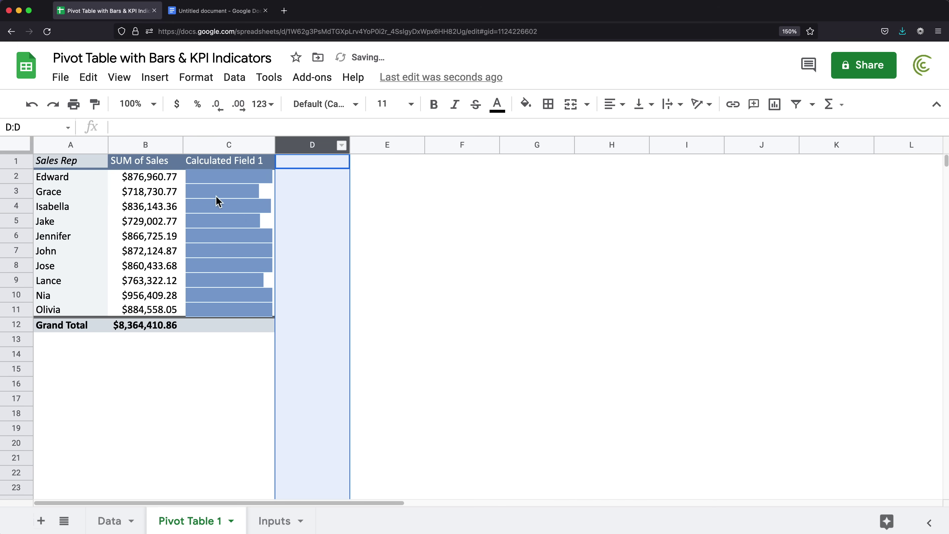
pyautogui.click(217, 195)
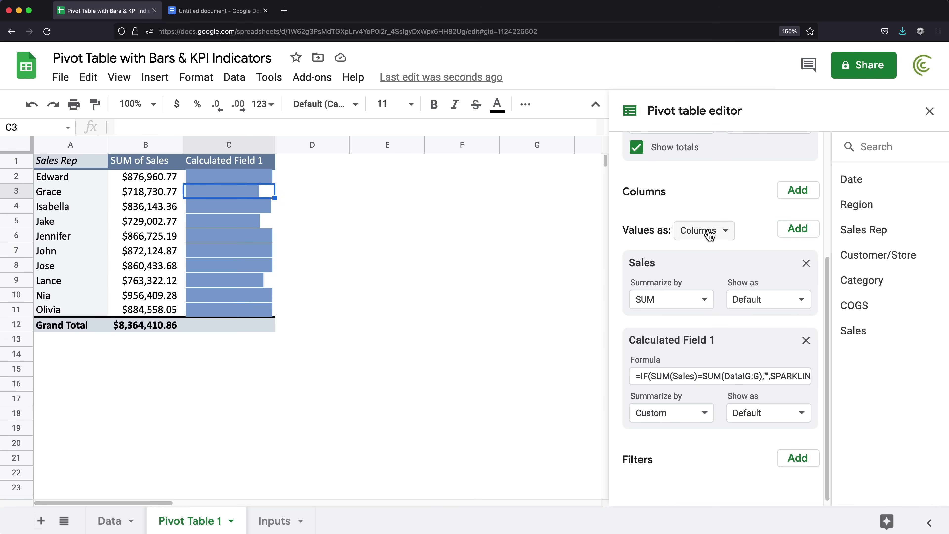
# Add Calculated Field 2, summarized by Custom, with =0 replaced by the pasted IFS formula.
pyautogui.click(799, 234)
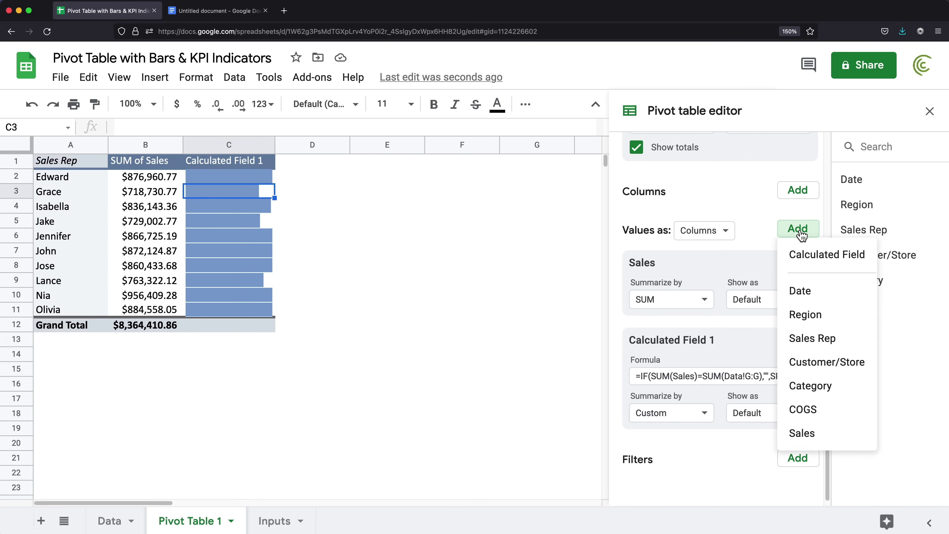
pyautogui.click(835, 264)
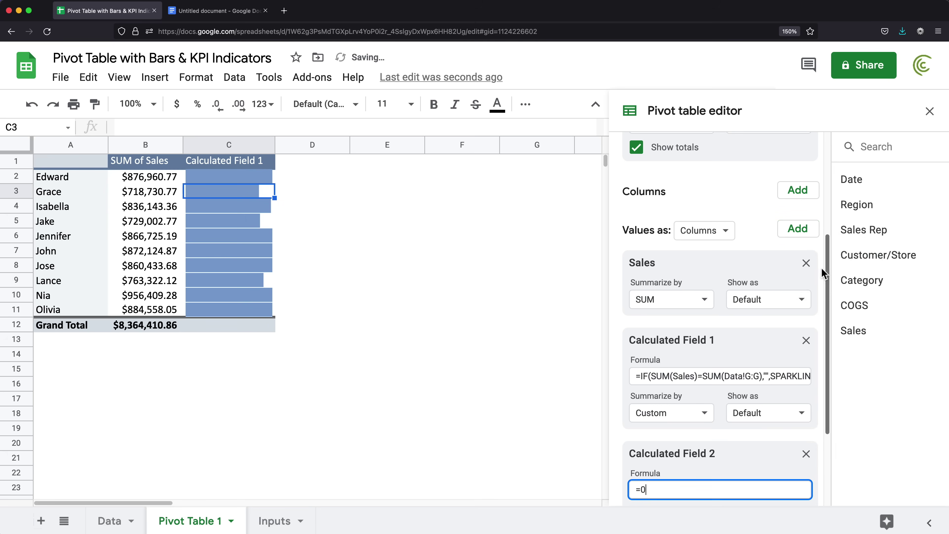
pyautogui.click(678, 411)
pyautogui.click(669, 456)
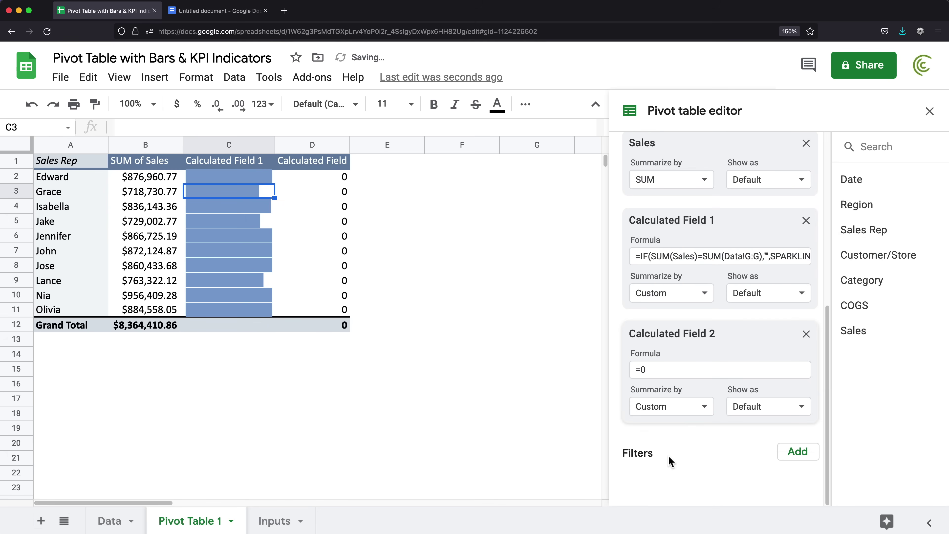
pyautogui.click(660, 373)
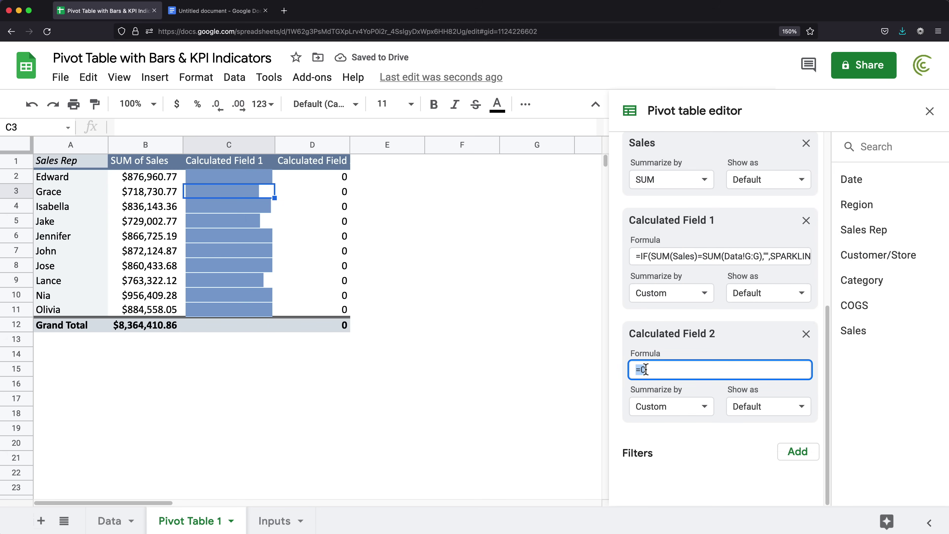
pyautogui.press('BackSpace')
pyautogui.press('BackSpace')
pyautogui.write('=IFS(SUM(Sales)=SUM(Data!G:G),"",B2>=Inputs!$B$1,"✓",TRUE,"")')
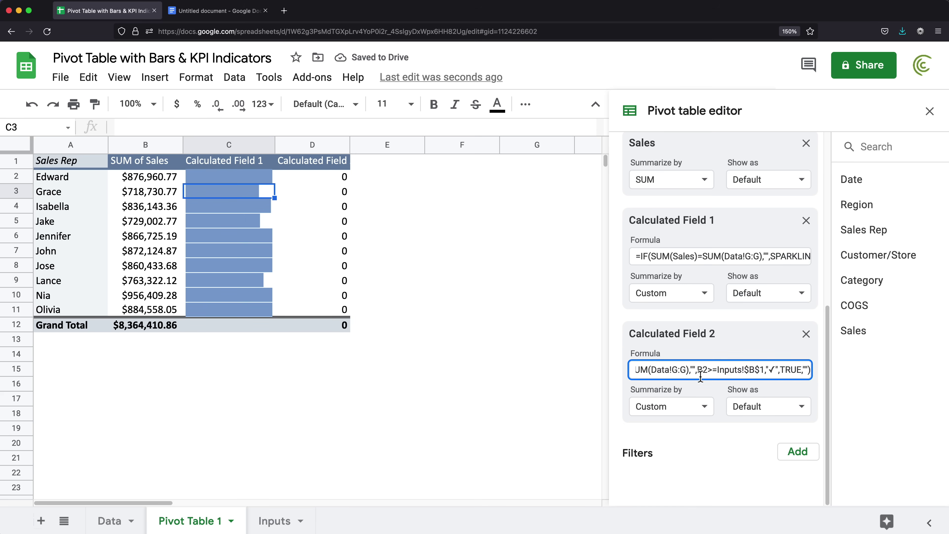
pyautogui.moveTo(697, 373); pyautogui.dragTo(620, 370)
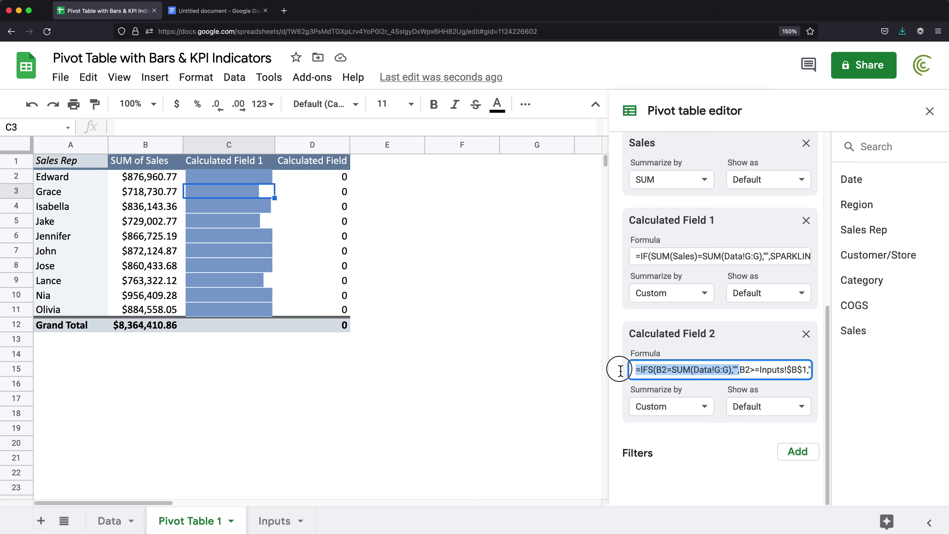
pyautogui.doubleClick(665, 371)
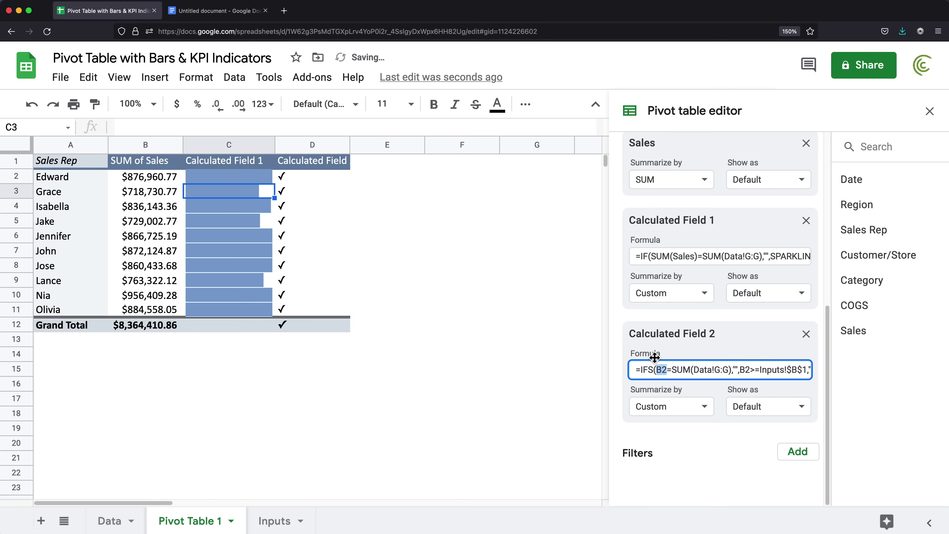
# Replace the first B2 reference in Calculated Field 2's formula with SUM(Sales).
pyautogui.click(662, 372)
pyautogui.doubleClick(667, 371)
pyautogui.write('SUM()')
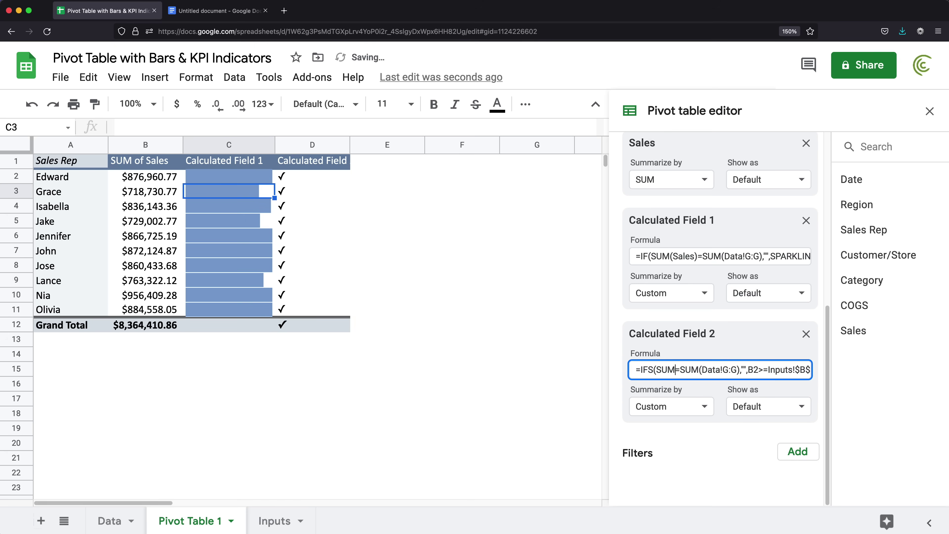
pyautogui.click(679, 369)
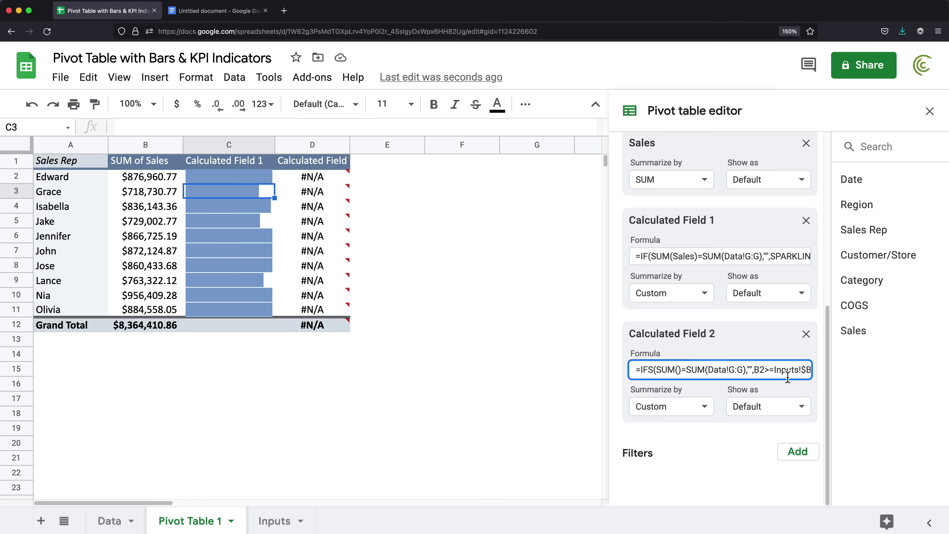
pyautogui.write('Sales')
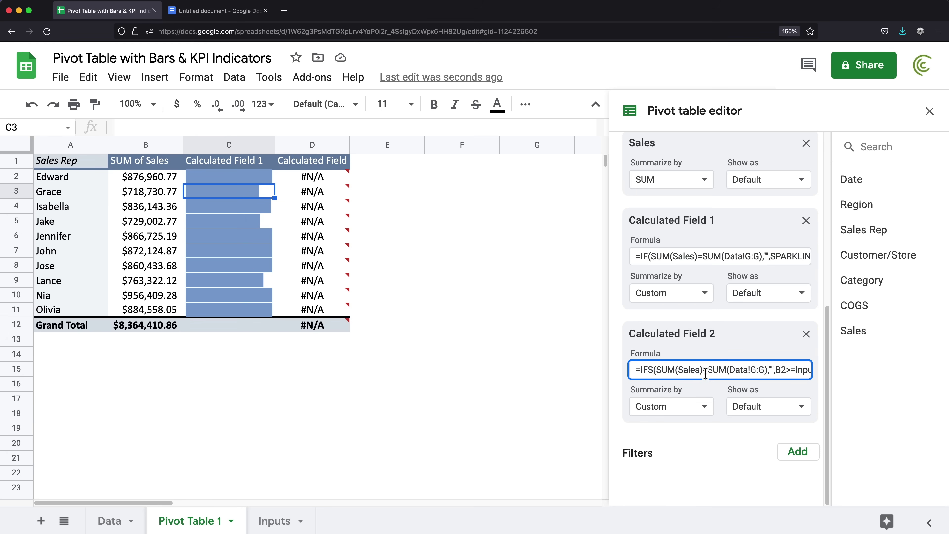
pyautogui.press('Return')
# Replace the remaining B2 with SUM(Sales), apply the formula, and close the pivot editor.
pyautogui.moveTo(703, 370); pyautogui.dragTo(656, 373)
pyautogui.press('super+c')
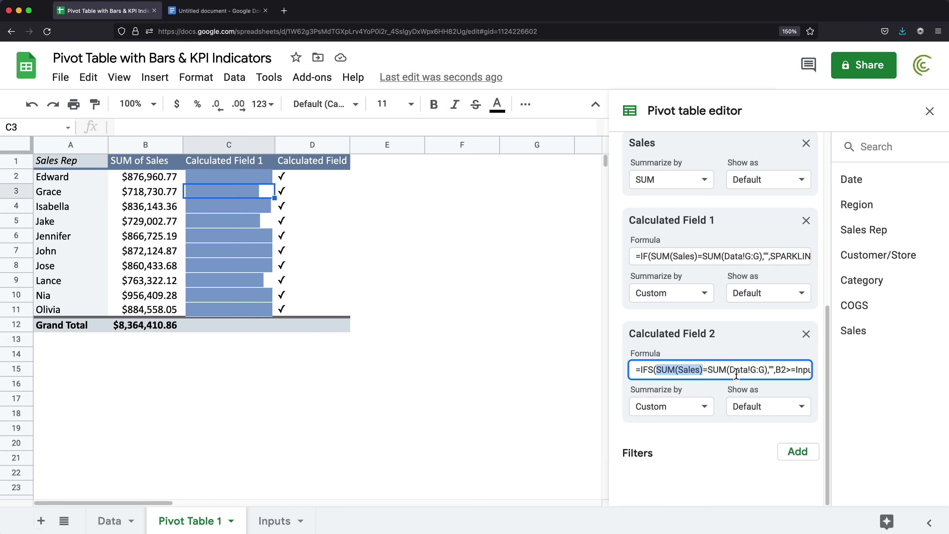
pyautogui.moveTo(763, 370); pyautogui.dragTo(812, 370)
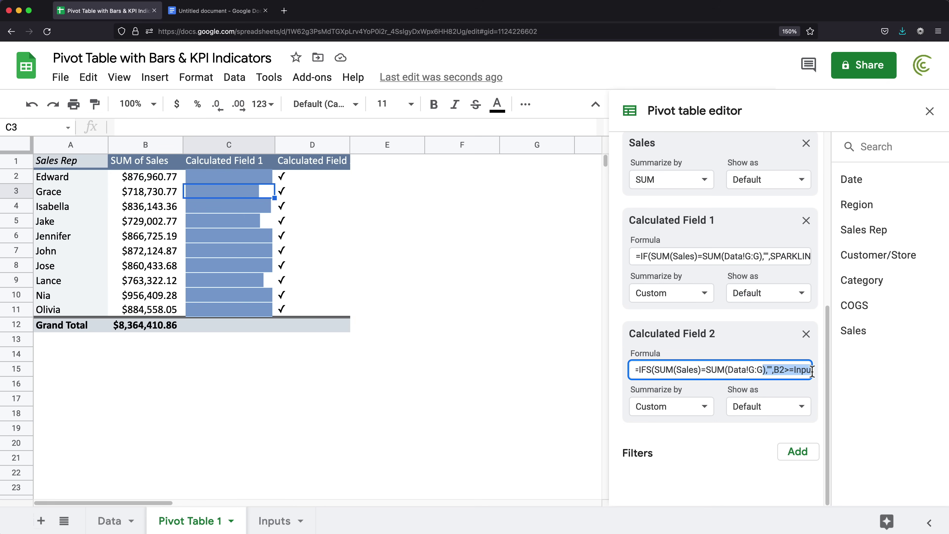
pyautogui.doubleClick(777, 371)
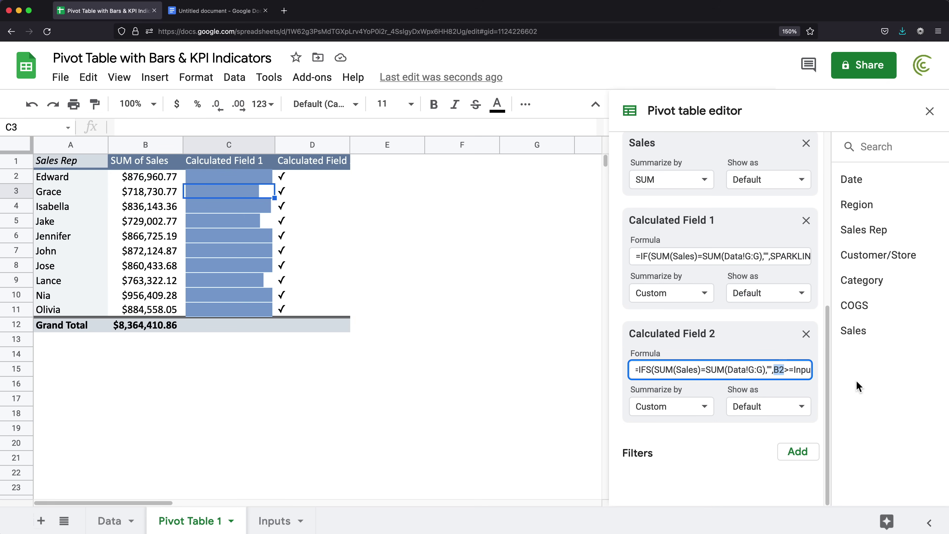
pyautogui.press('super+v')
pyautogui.moveTo(790, 372); pyautogui.dragTo(817, 374)
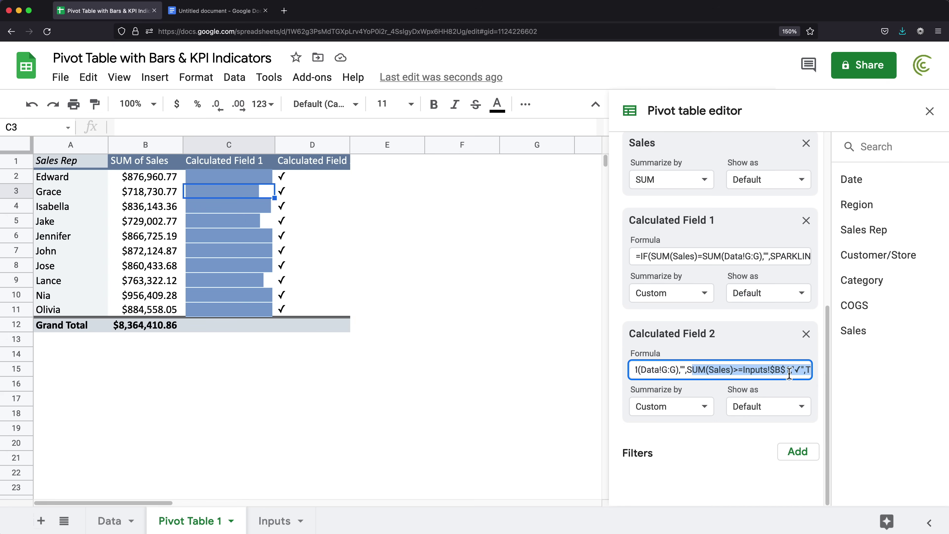
pyautogui.click(867, 381)
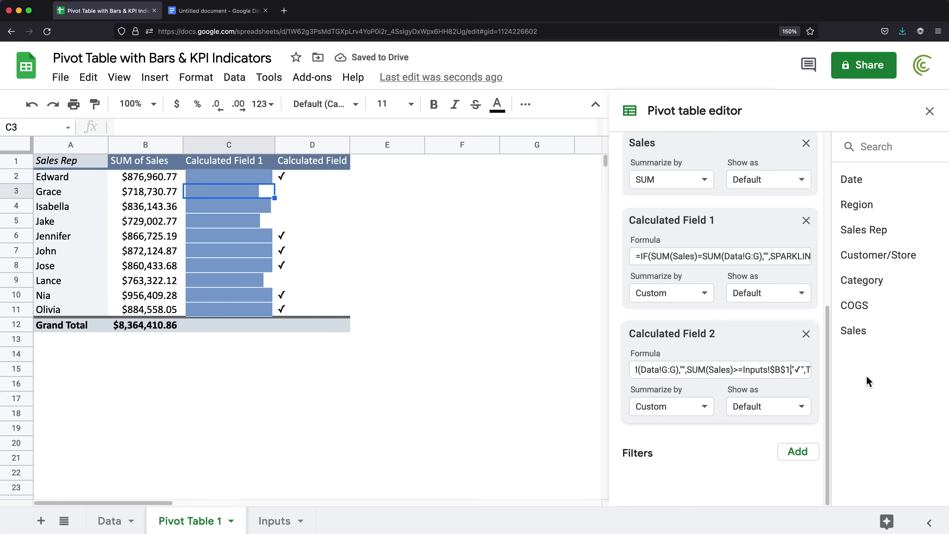
pyautogui.click(374, 224)
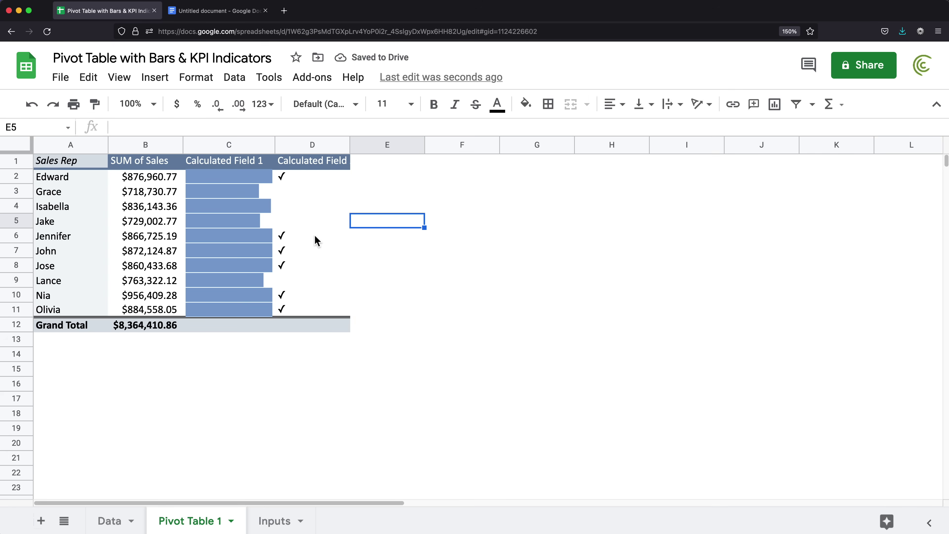
# Rename the calculated field headers to 'Goal Reached' in D1 and 'Progress' in C1.
pyautogui.click(317, 240)
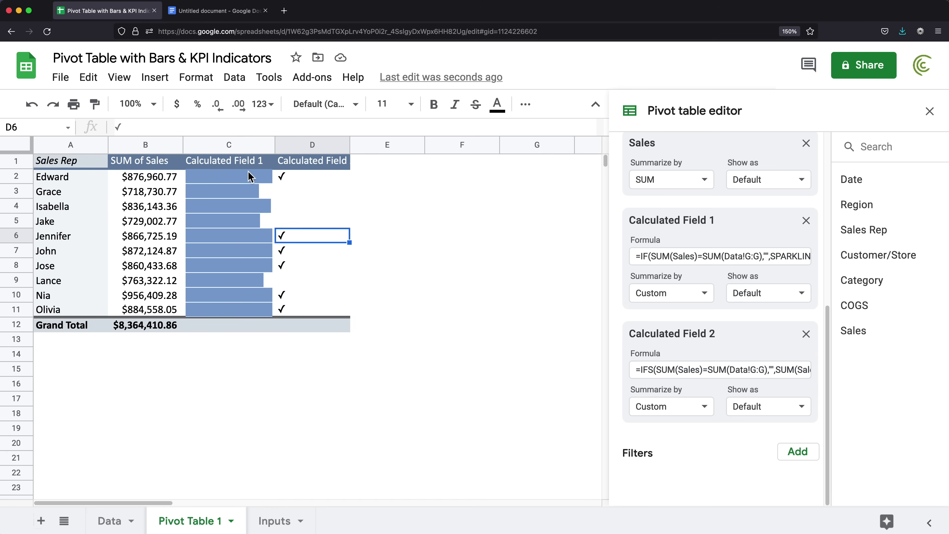
pyautogui.moveTo(243, 164); pyautogui.dragTo(299, 165)
pyautogui.click(304, 164)
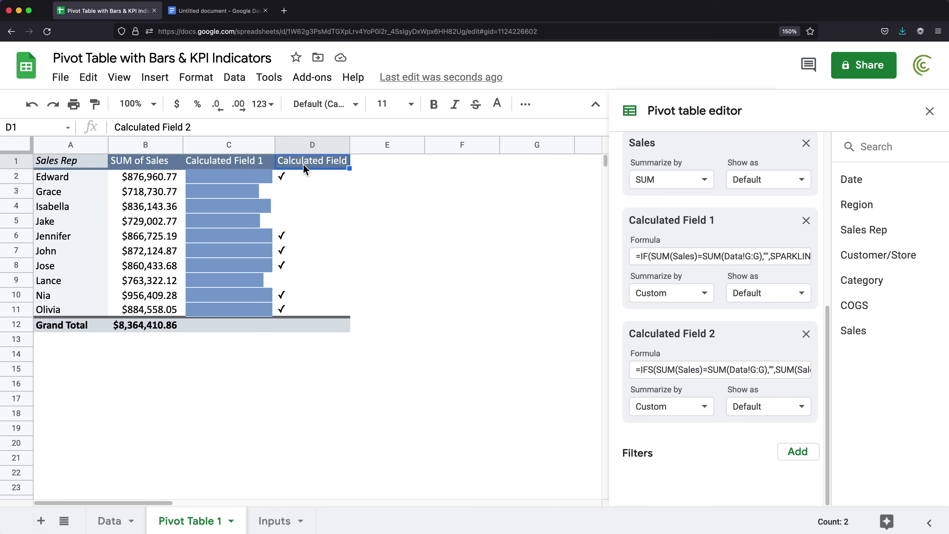
pyautogui.write('Goal Reached')
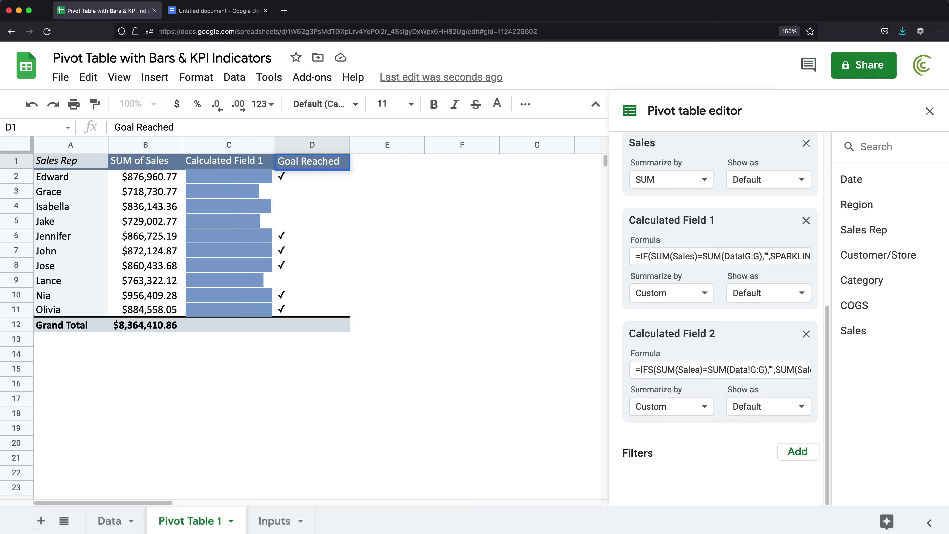
pyautogui.press('Left')
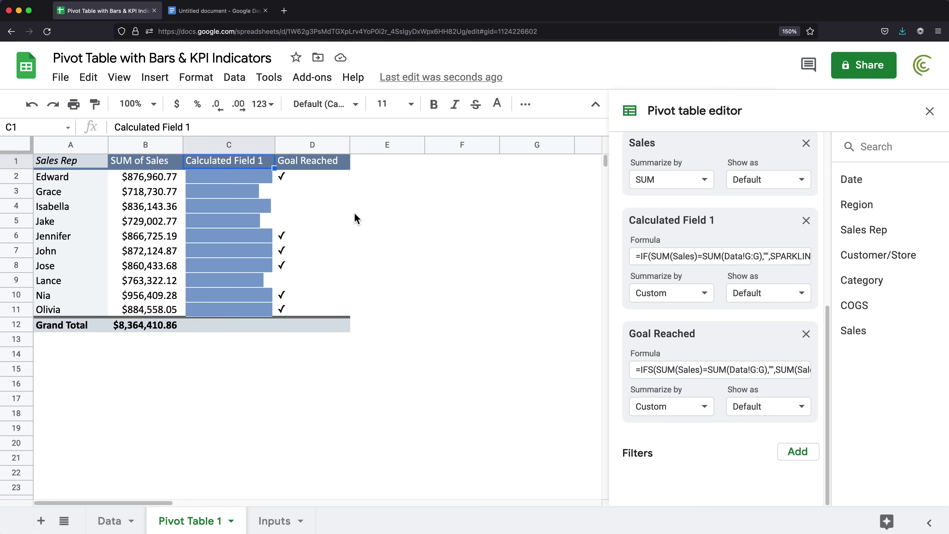
pyautogui.write('Progress')
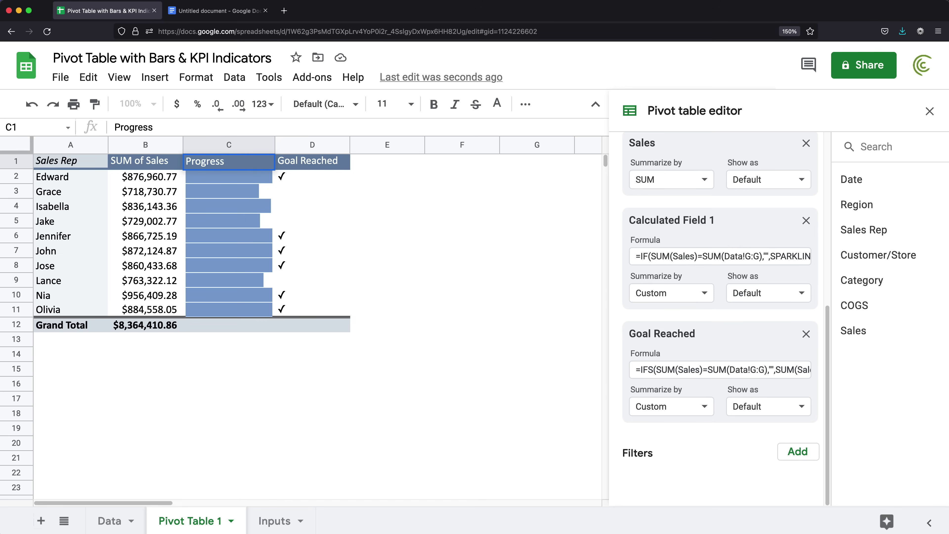
pyautogui.press('Return')
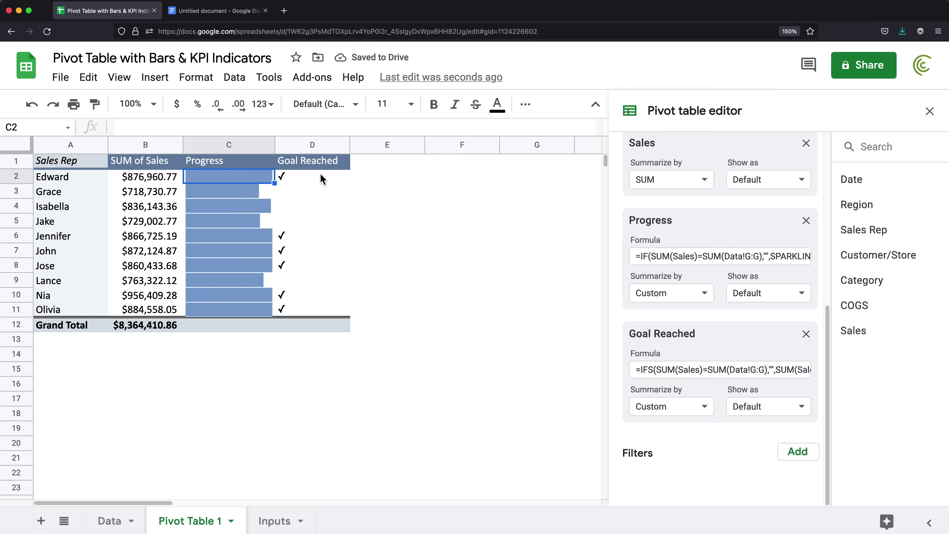
# Center-align the Goal Reached column and make column D narrower.
pyautogui.click(317, 150)
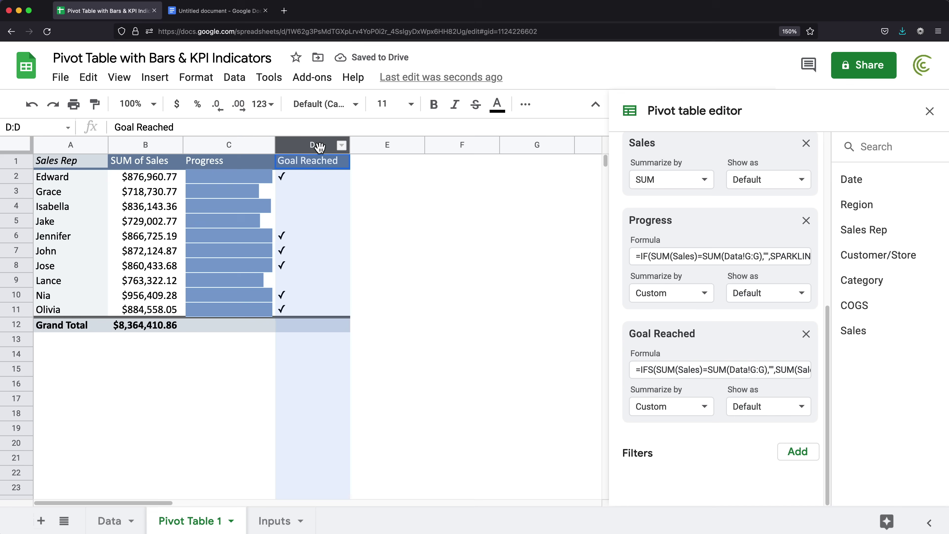
pyautogui.click(526, 105)
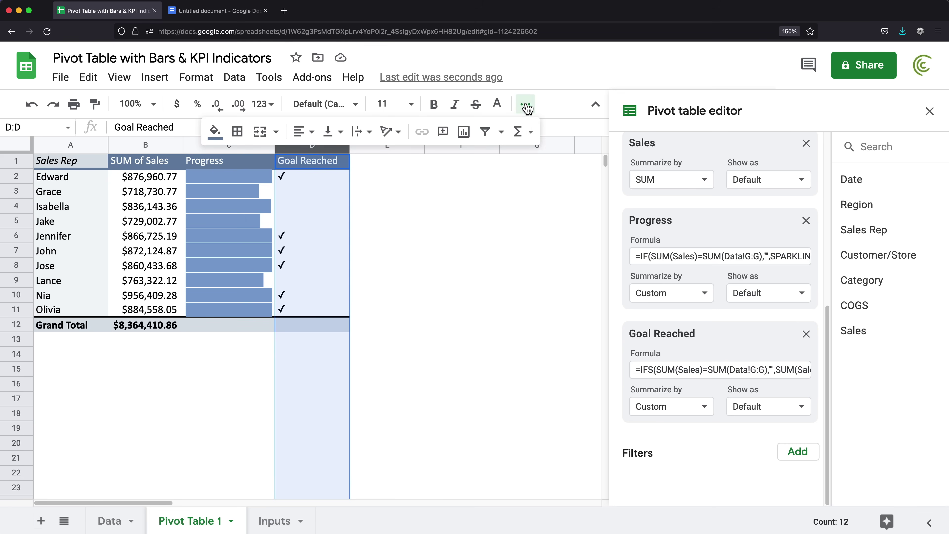
pyautogui.click(303, 131)
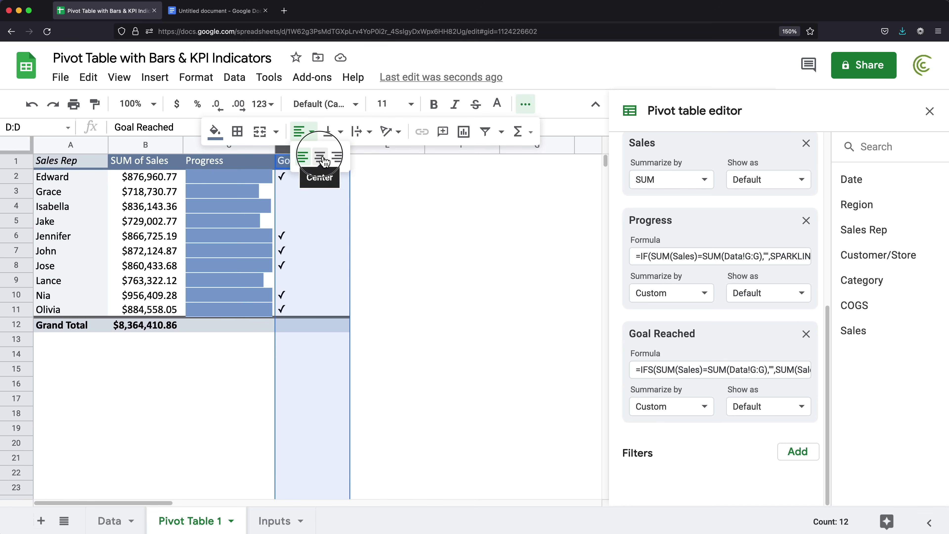
pyautogui.click(322, 156)
pyautogui.click(337, 194)
pyautogui.moveTo(351, 149); pyautogui.dragTo(315, 146)
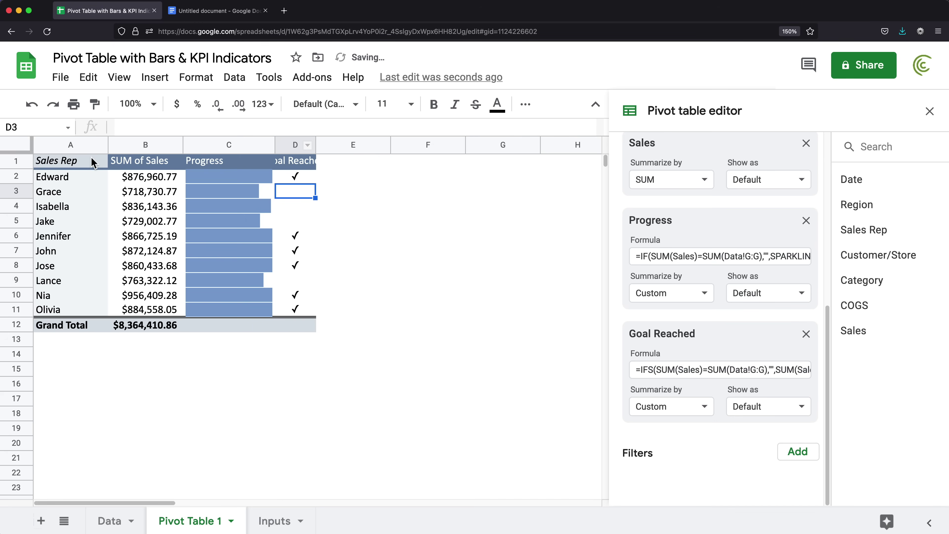
# Wrap the header row A1:D1 and widen column D so 'Goal Reached' fits on two lines.
pyautogui.moveTo(80, 161); pyautogui.dragTo(295, 171)
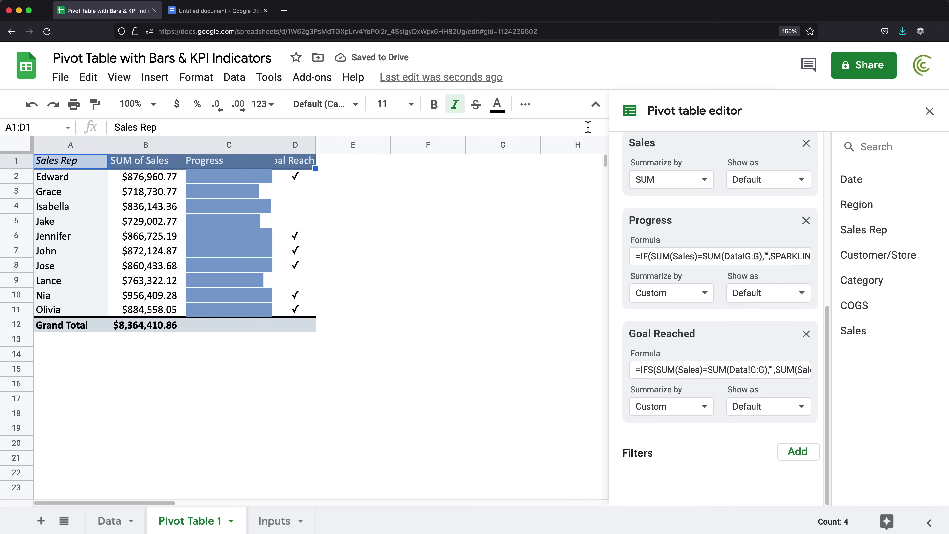
pyautogui.press('super+minus')
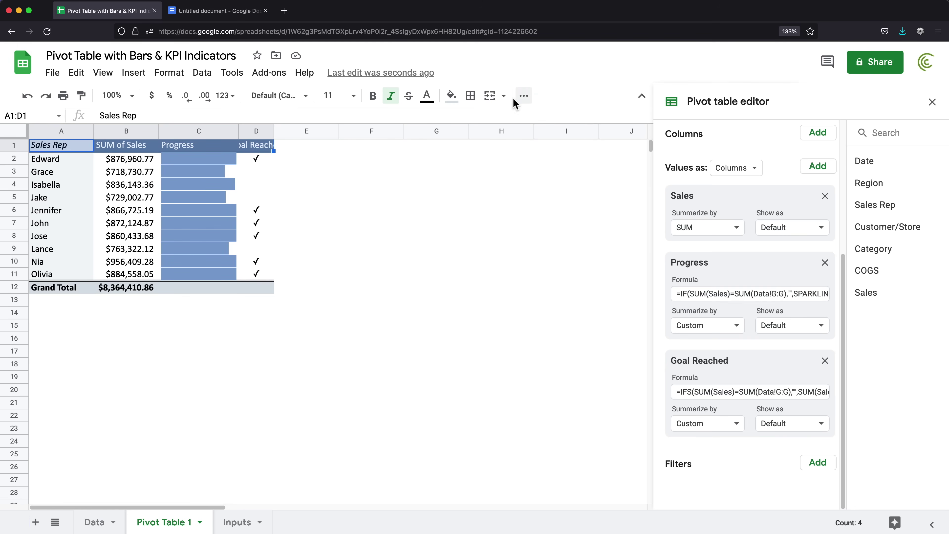
pyautogui.click(523, 98)
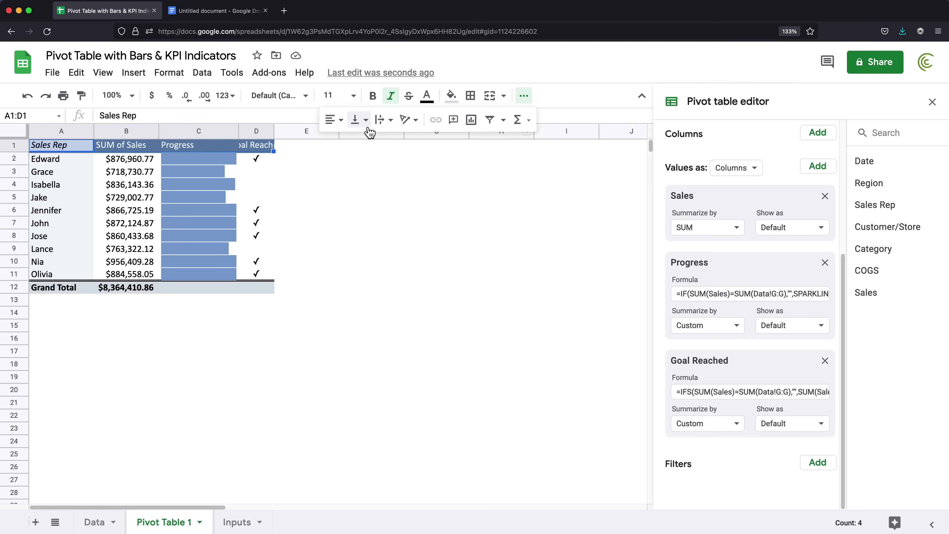
pyautogui.click(383, 120)
pyautogui.click(403, 151)
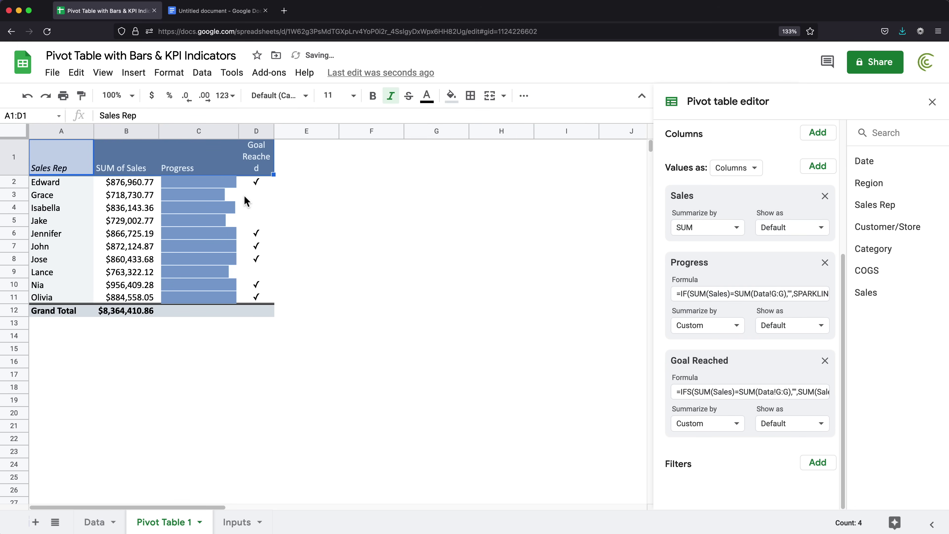
pyautogui.moveTo(277, 131); pyautogui.dragTo(281, 131)
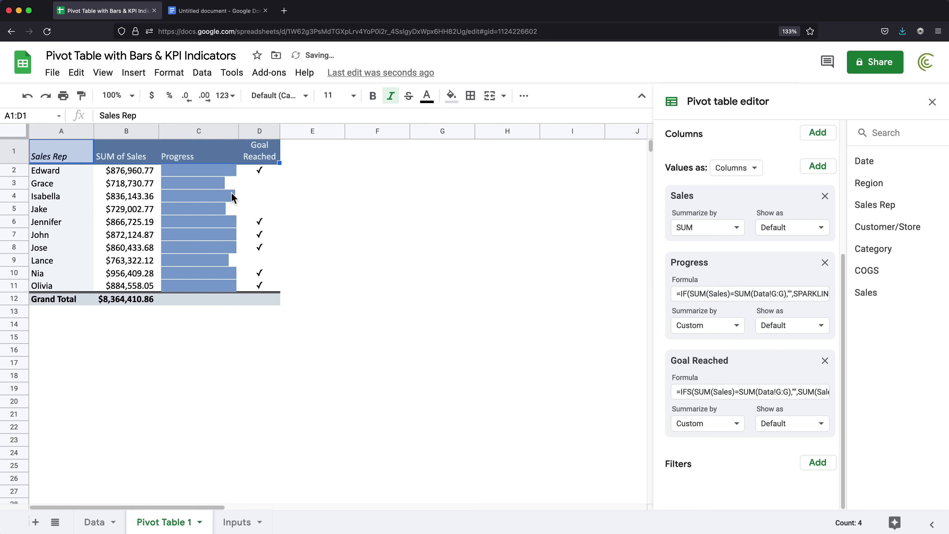
pyautogui.click(262, 223)
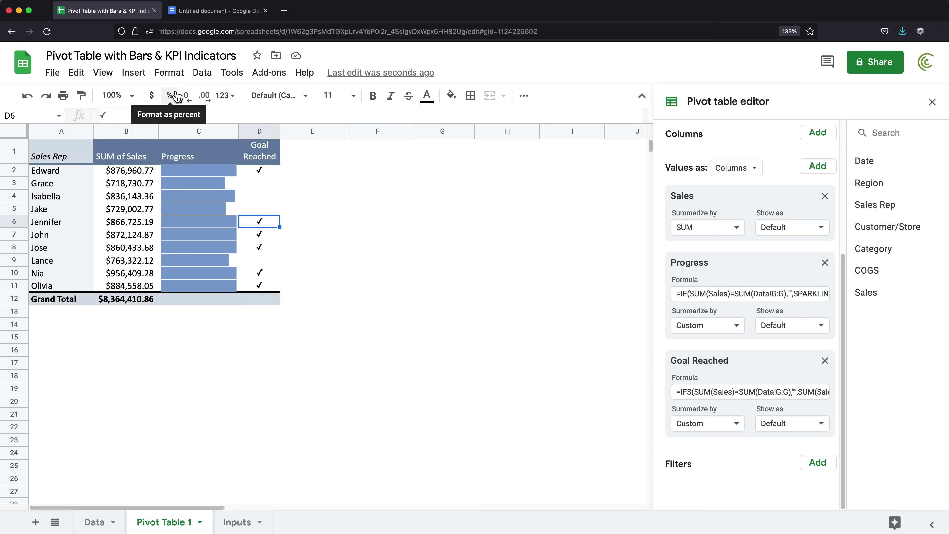
pyautogui.click(168, 72)
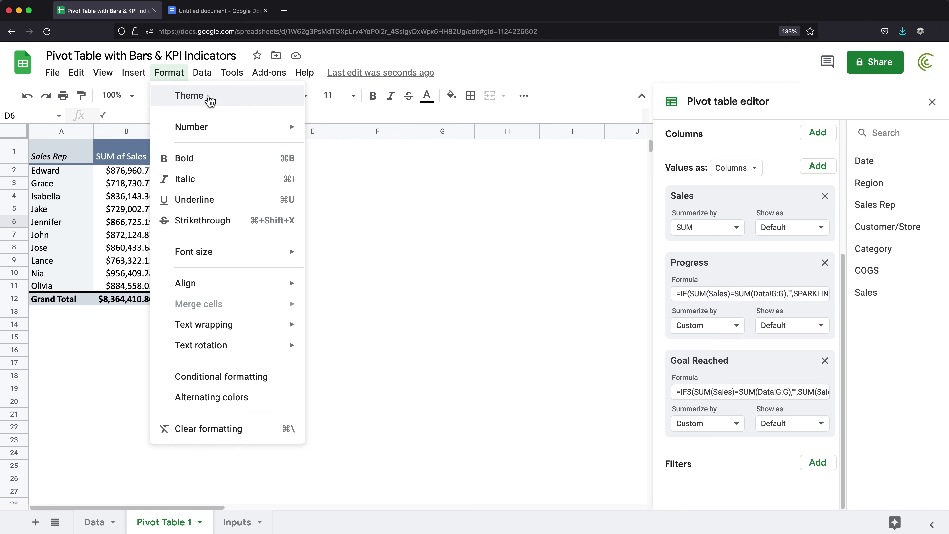
# Preview Standard, Simple Light and Streamline, then apply the Paradigm theme to the spreadsheet.
pyautogui.click(203, 99)
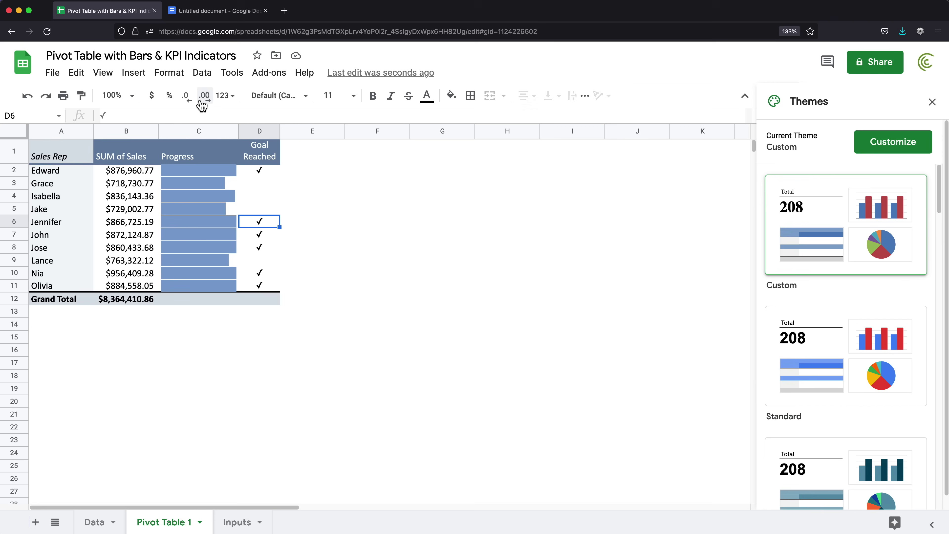
pyautogui.click(851, 349)
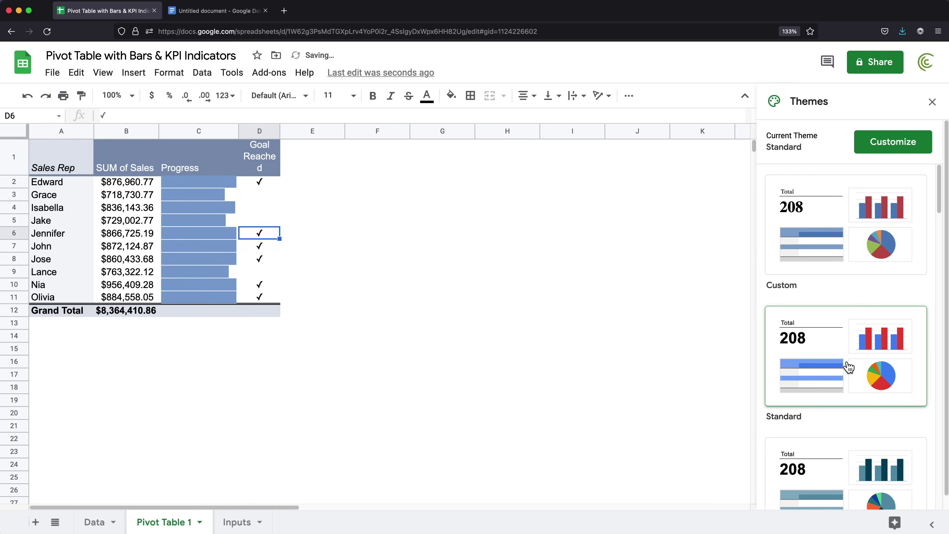
pyautogui.scroll(-1, 849, 368)
pyautogui.click(841, 451)
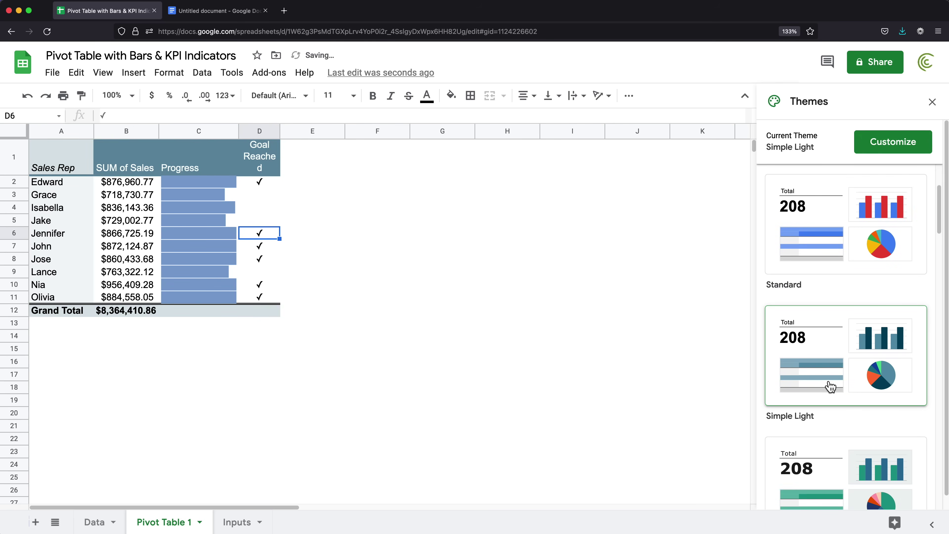
pyautogui.click(858, 477)
pyautogui.scroll(-3, 857, 477)
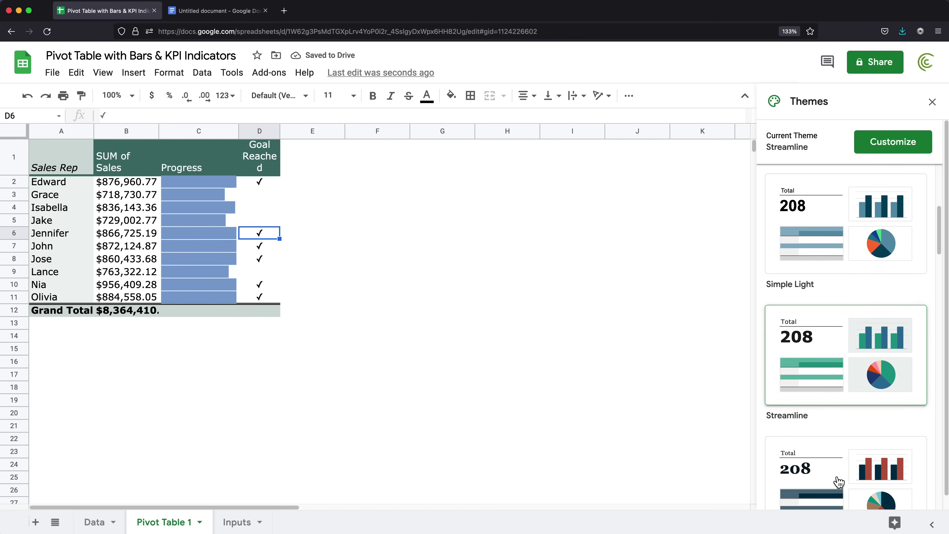
pyautogui.click(839, 482)
pyautogui.scroll(-4, 813, 322)
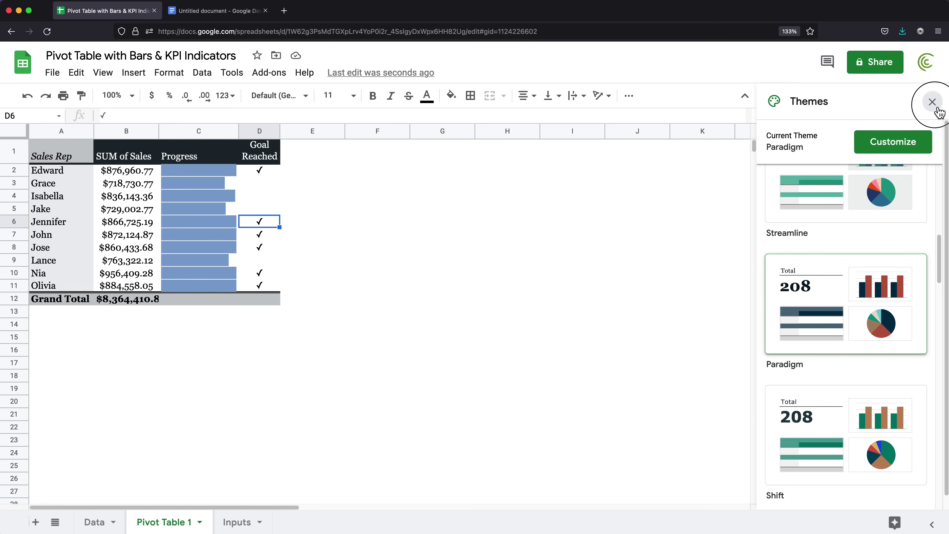
pyautogui.click(932, 101)
pyautogui.moveTo(58, 157); pyautogui.dragTo(275, 161)
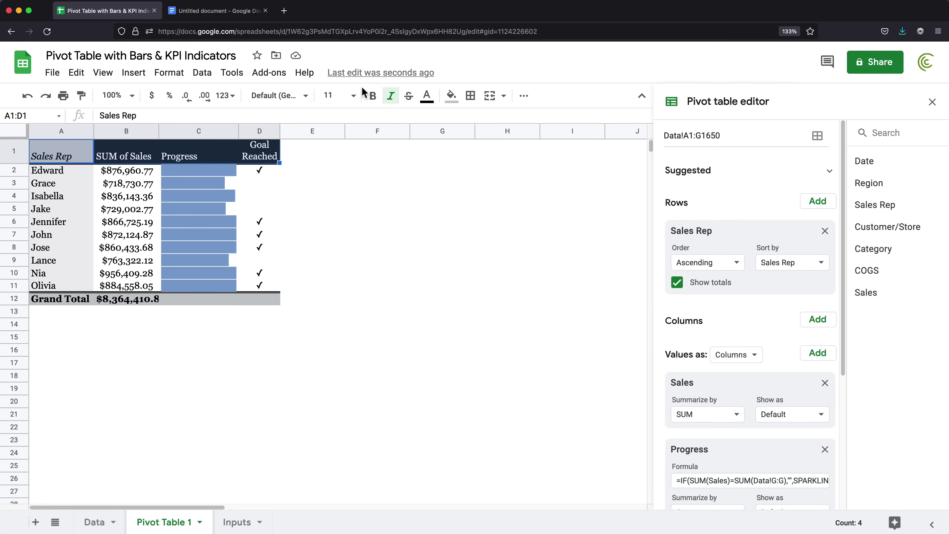
# Set the A1:D1 header text to size 9, centred horizontally and vertically.
pyautogui.click(353, 96)
pyautogui.click(330, 180)
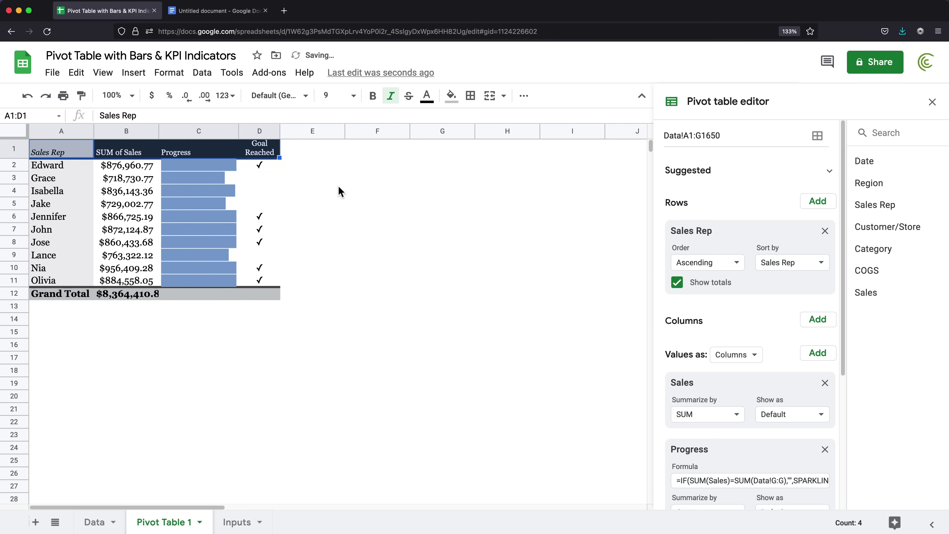
pyautogui.click(524, 96)
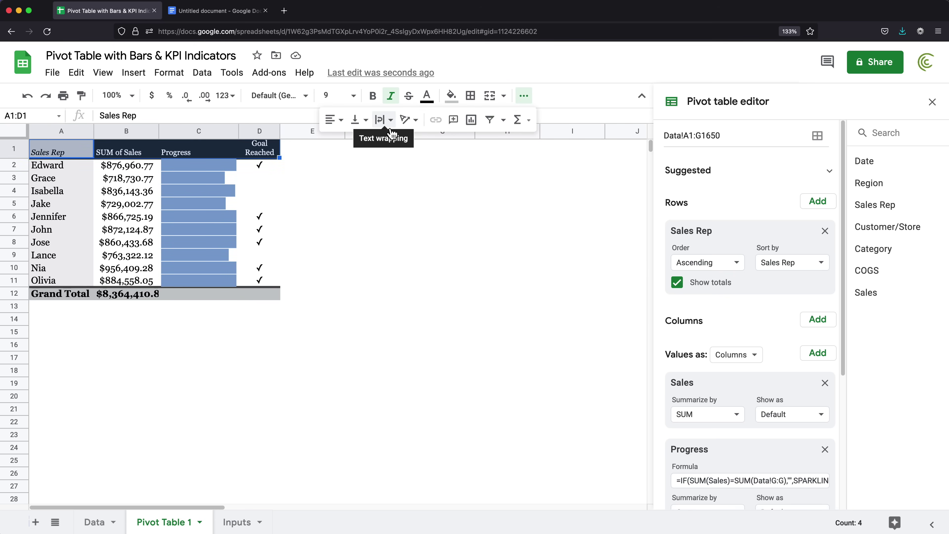
pyautogui.click(334, 120)
pyautogui.click(350, 142)
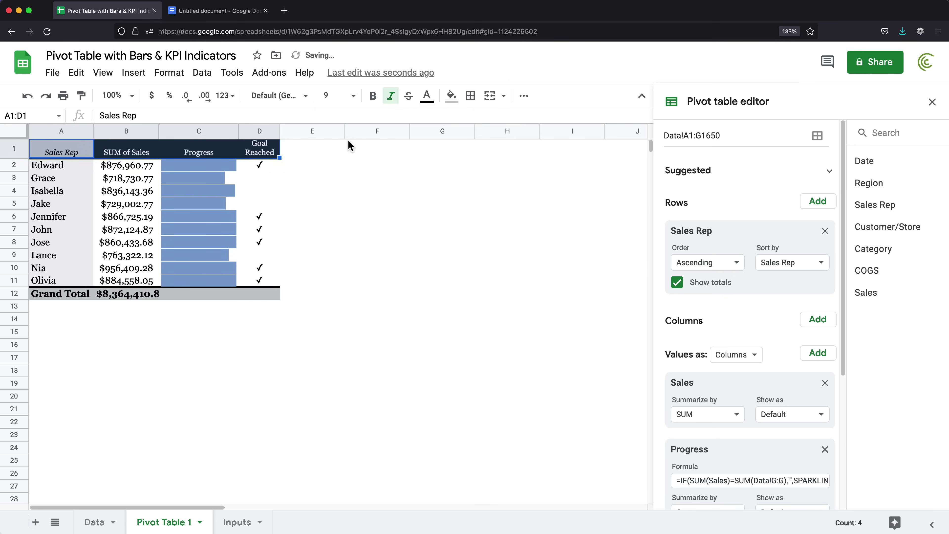
pyautogui.click(523, 95)
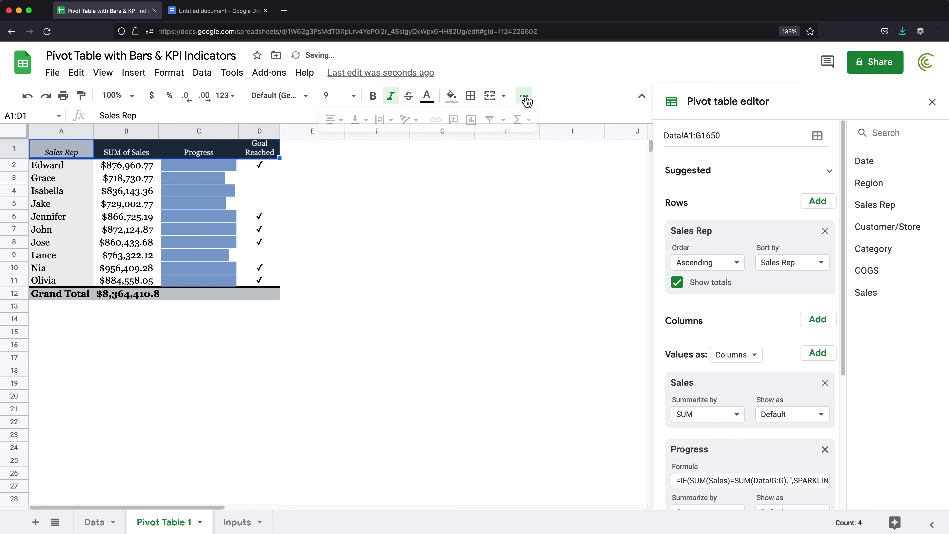
pyautogui.click(357, 119)
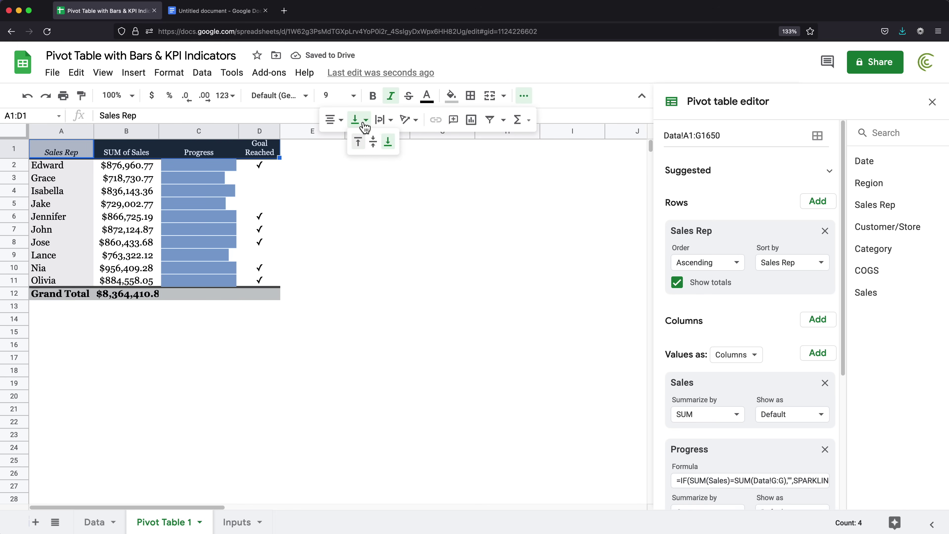
pyautogui.click(376, 139)
# Narrow column D slightly and select the whole Goal Reached column.
pyautogui.click(306, 164)
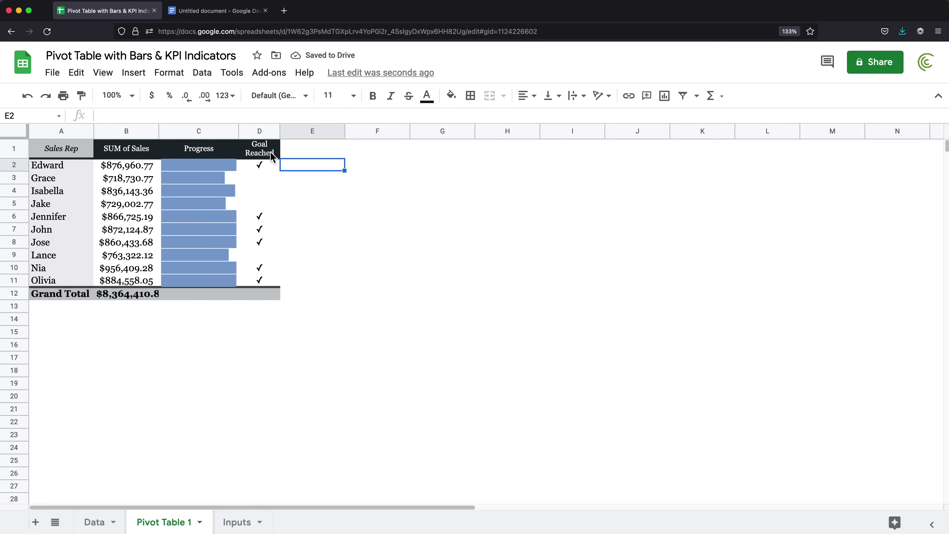
pyautogui.moveTo(280, 131); pyautogui.dragTo(278, 130)
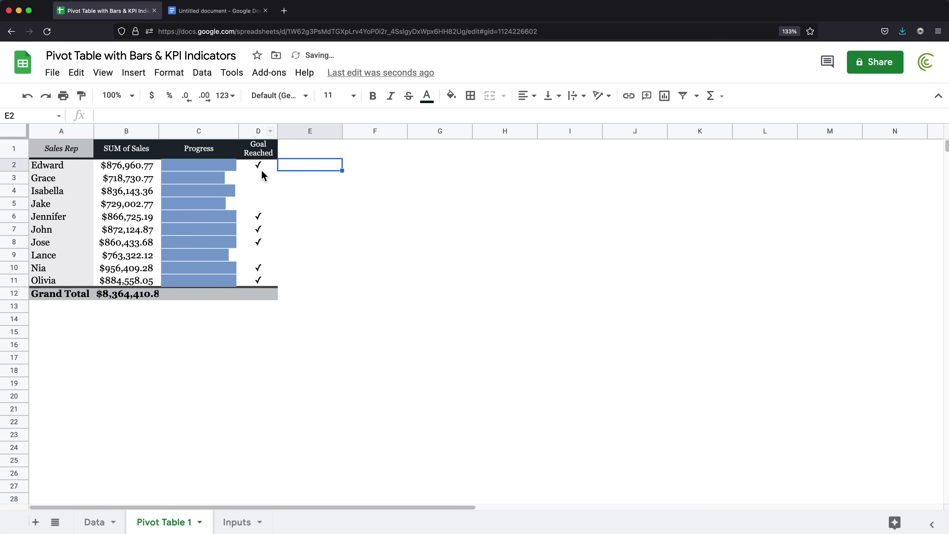
pyautogui.moveTo(262, 165); pyautogui.dragTo(263, 281)
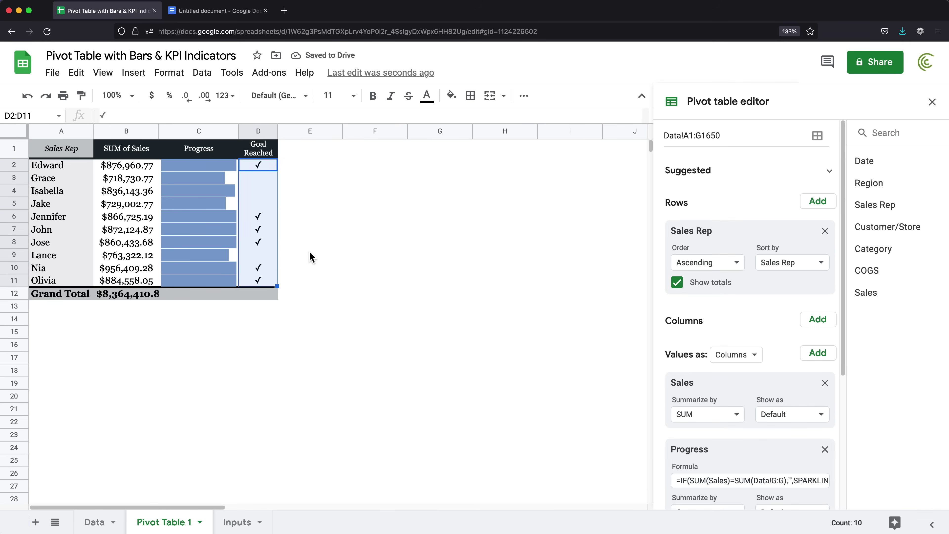
pyautogui.click(309, 244)
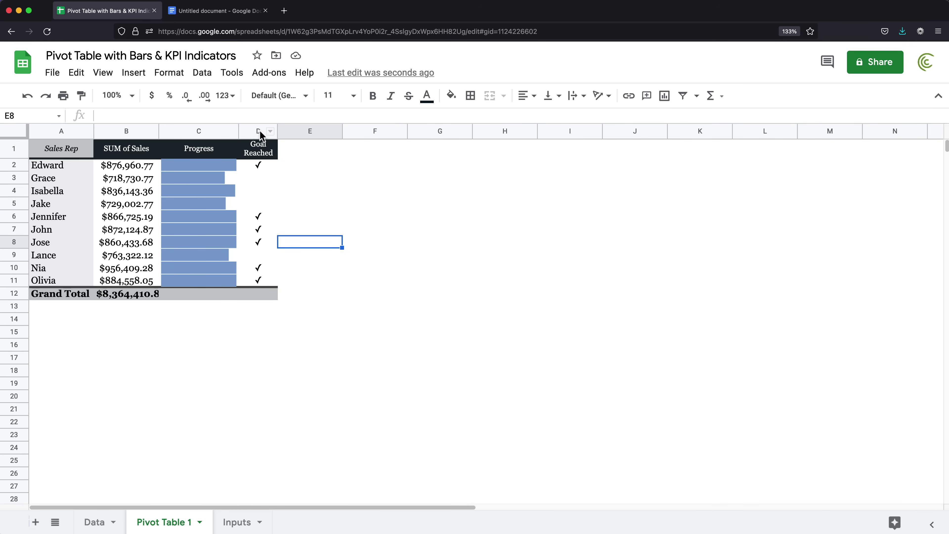
pyautogui.click(260, 131)
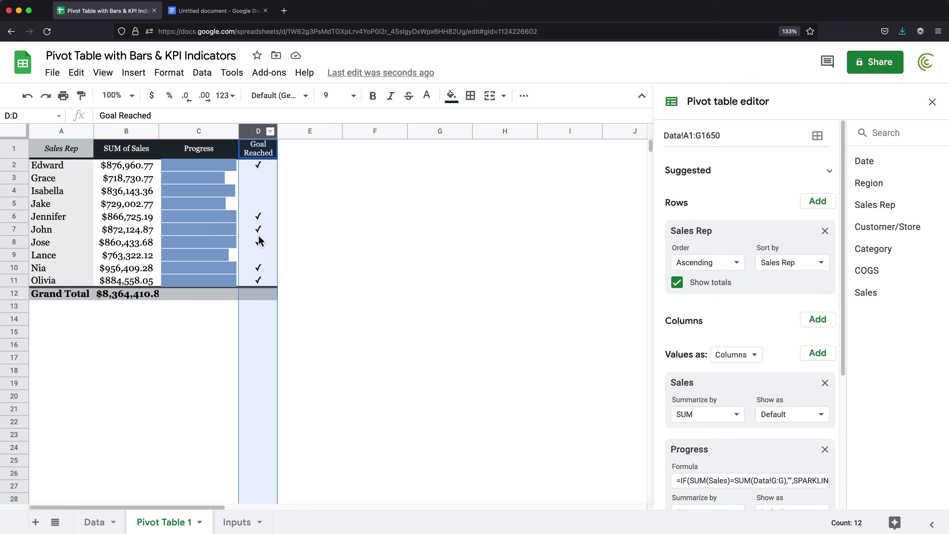
# Start a 'Text is exactly' conditional formatting rule on column D and copy the ✓ from the Google Doc.
pyautogui.click(173, 76)
pyautogui.click(235, 378)
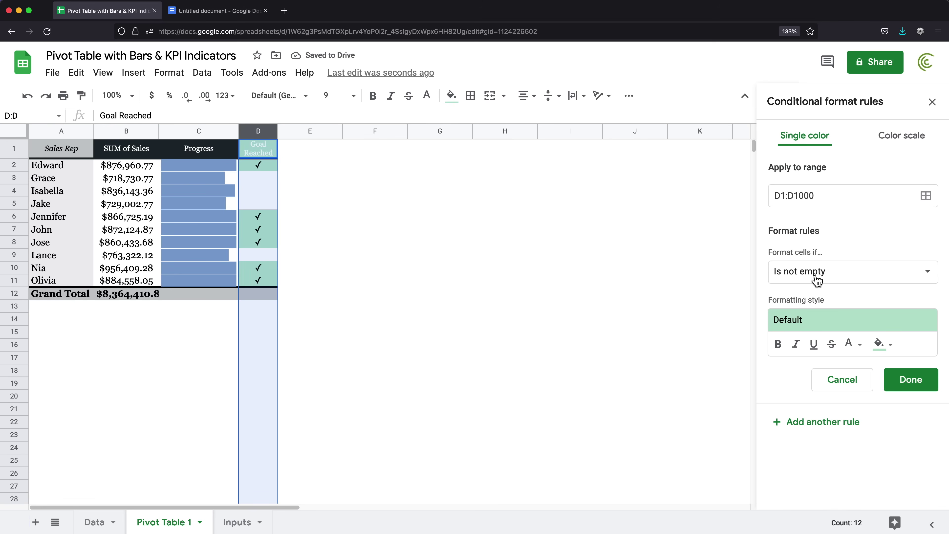
pyautogui.click(816, 281)
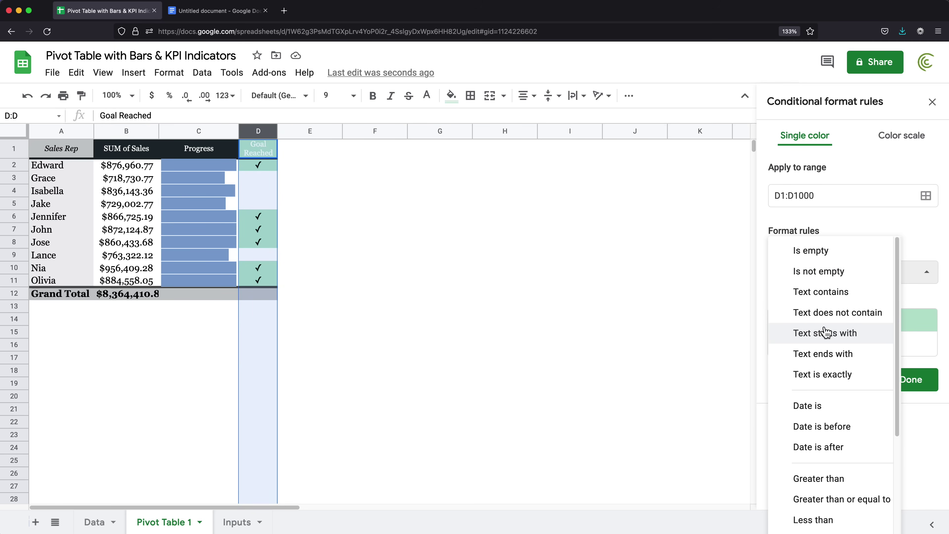
pyautogui.click(831, 383)
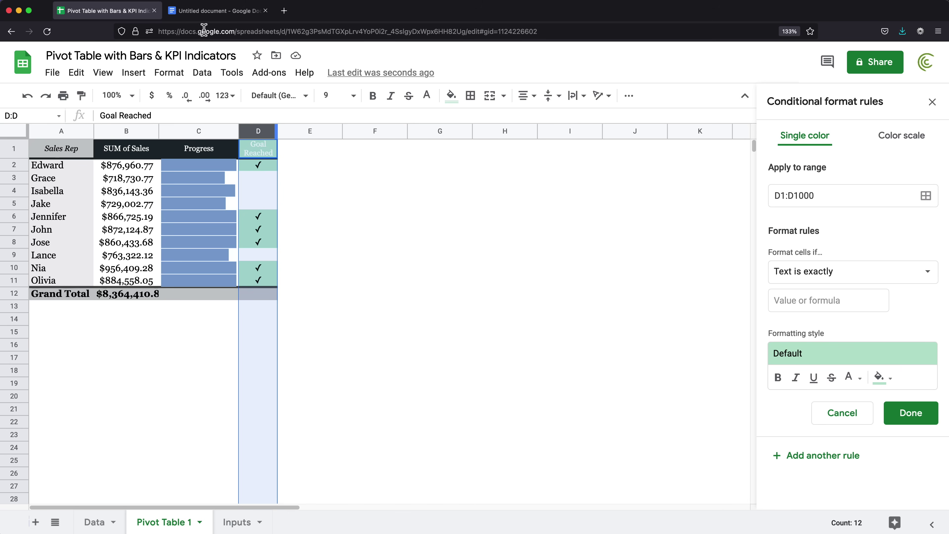
pyautogui.click(204, 11)
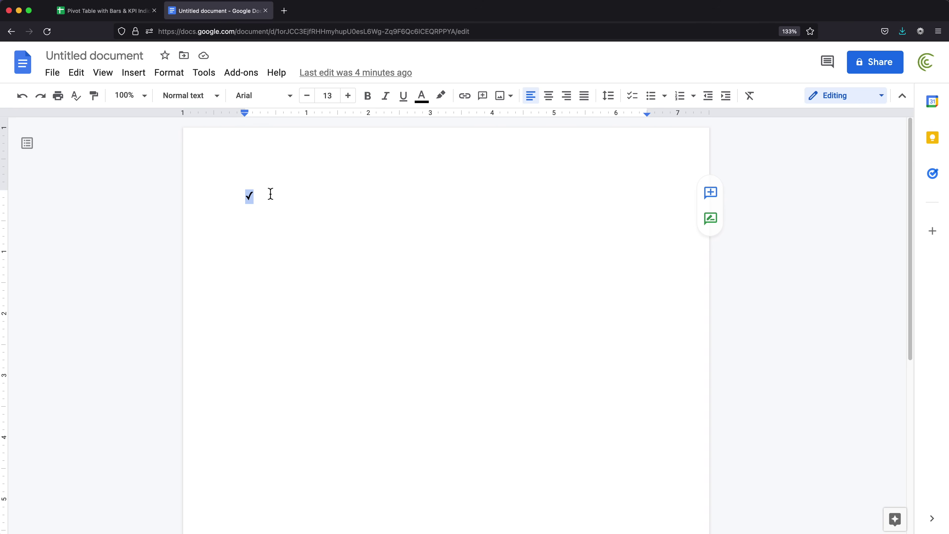
pyautogui.doubleClick(249, 197)
pyautogui.click(117, 13)
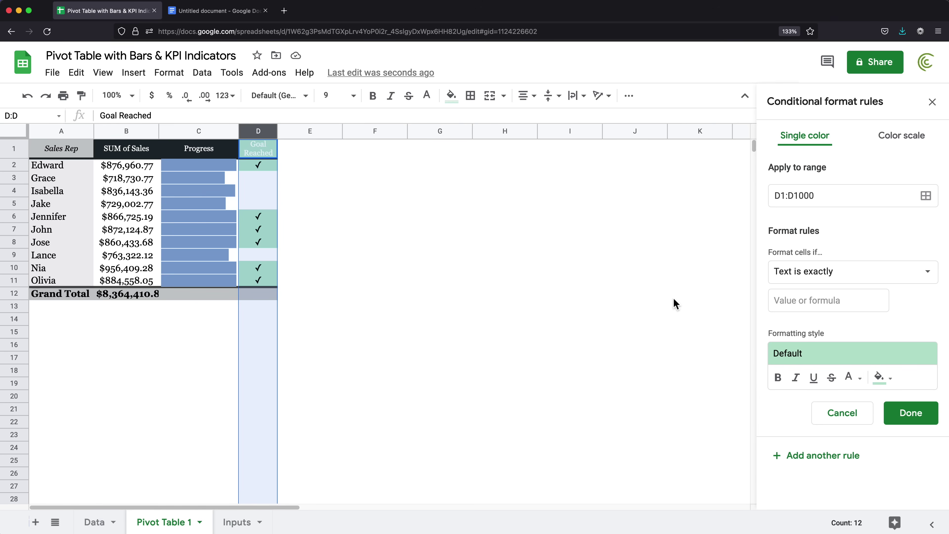
# Make the rule match ✓ with a medium blue fill and bold white text, then save it.
pyautogui.click(814, 301)
pyautogui.write('✓')
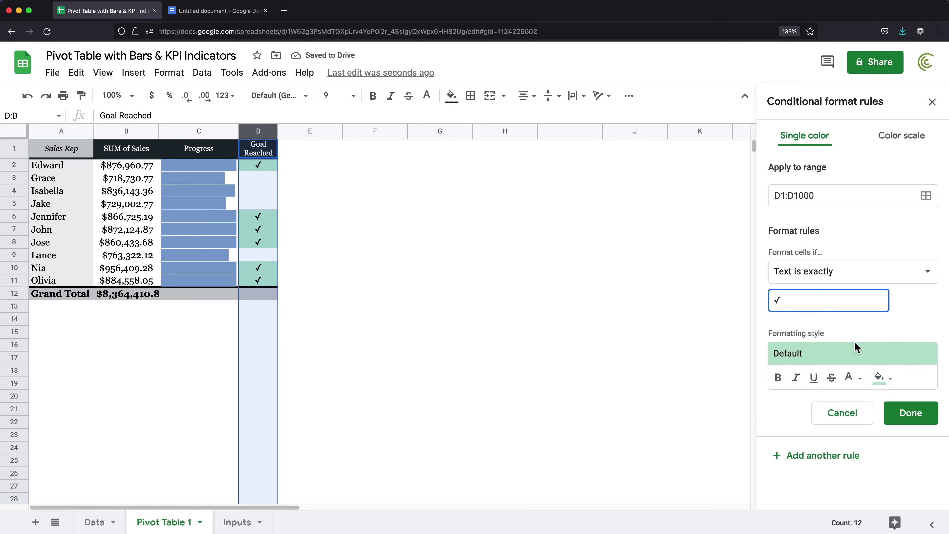
pyautogui.click(892, 385)
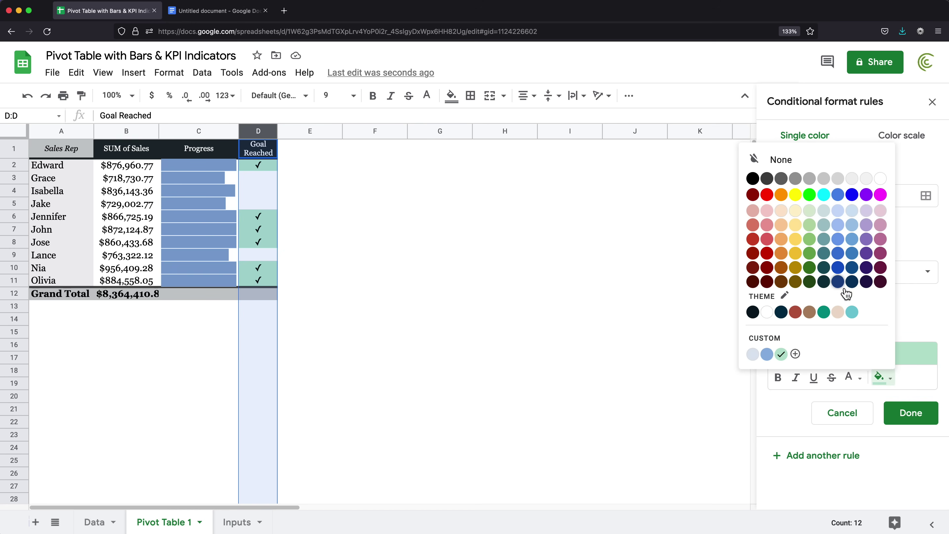
pyautogui.click(853, 242)
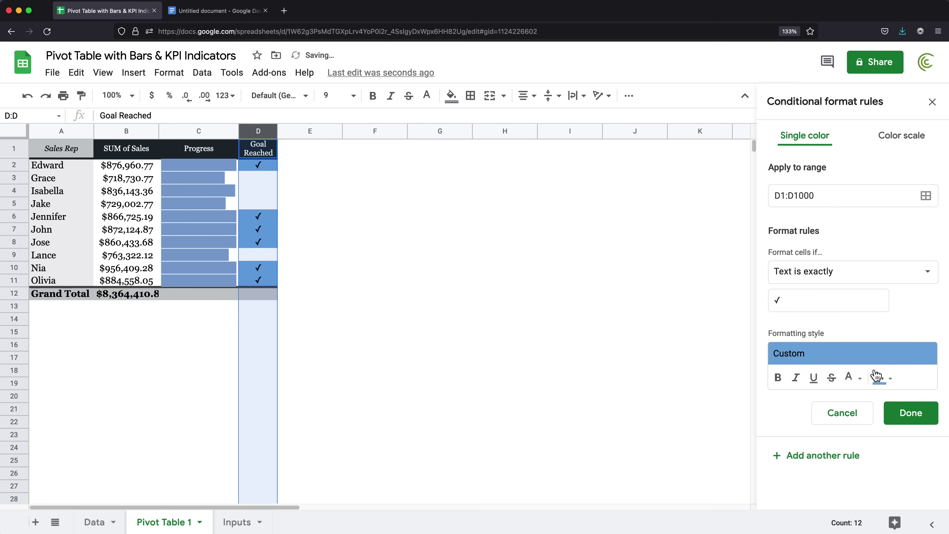
pyautogui.click(852, 380)
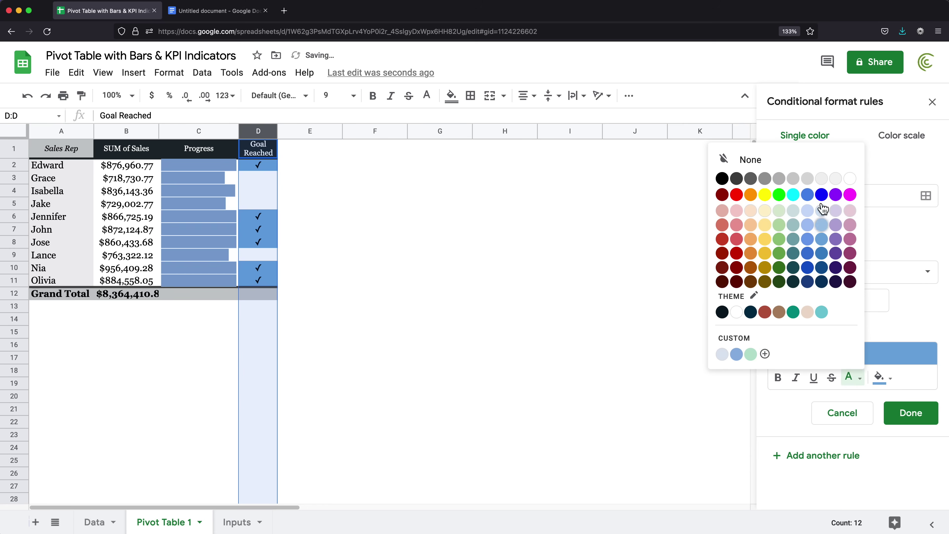
pyautogui.click(849, 178)
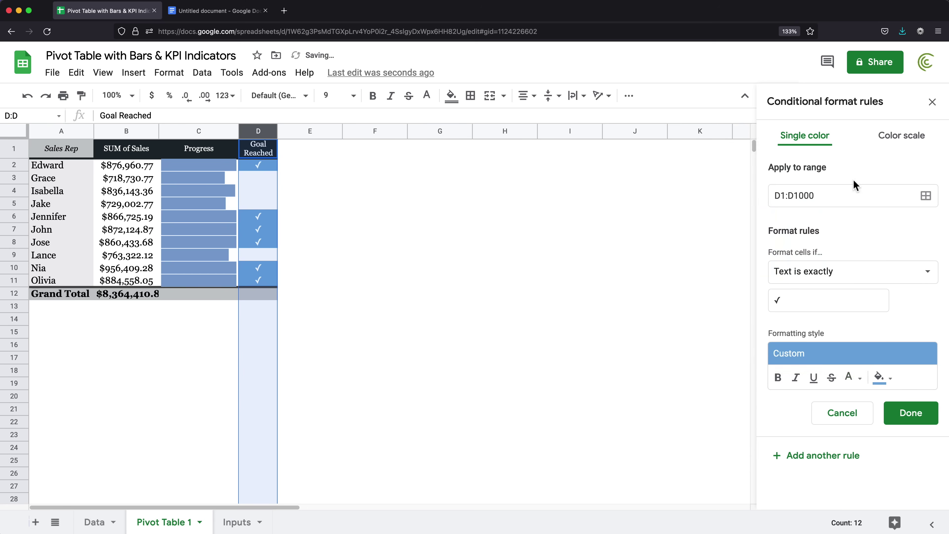
pyautogui.click(779, 378)
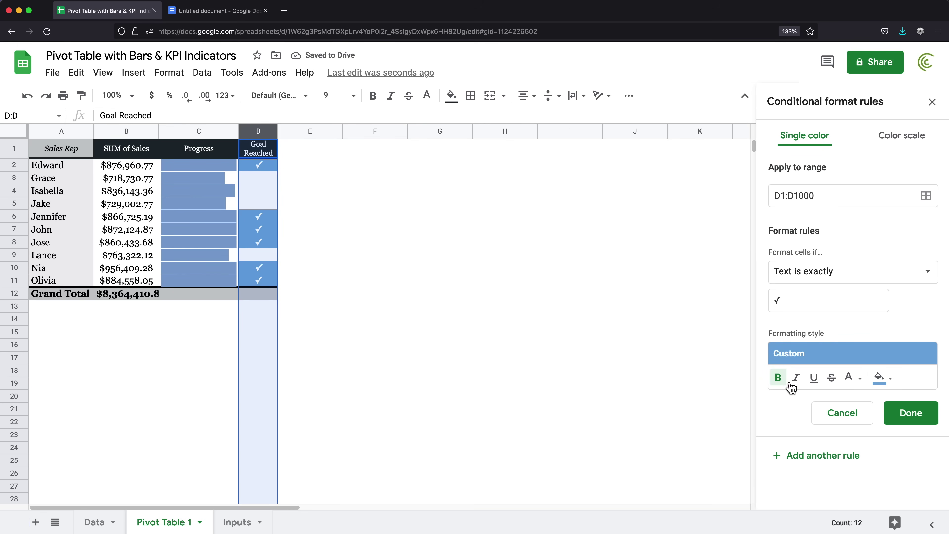
pyautogui.click(911, 413)
pyautogui.click(378, 230)
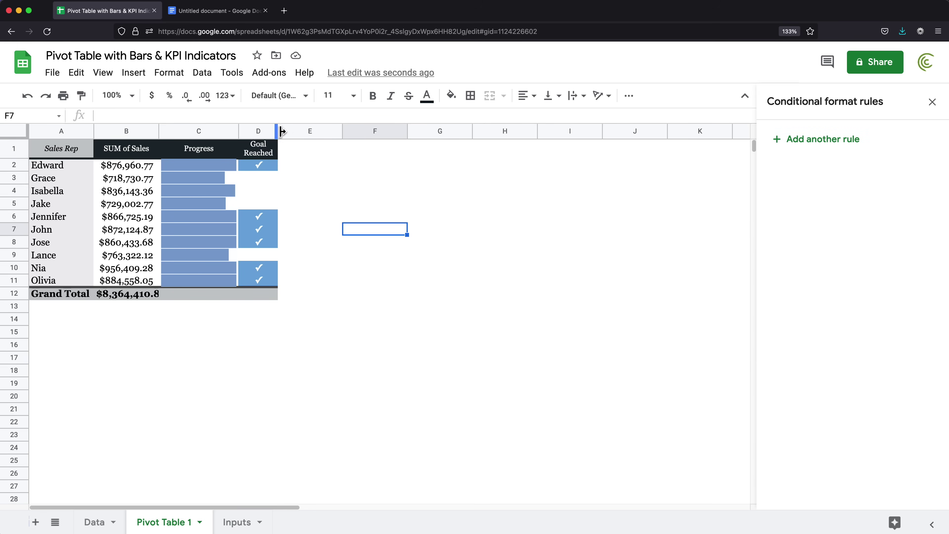
# Zoom in, deselect the table, and close the Conditional format rules sidebar to show the finished pivot table.
pyautogui.click(62, 148)
pyautogui.press('super+equal')
pyautogui.press('super+equal')
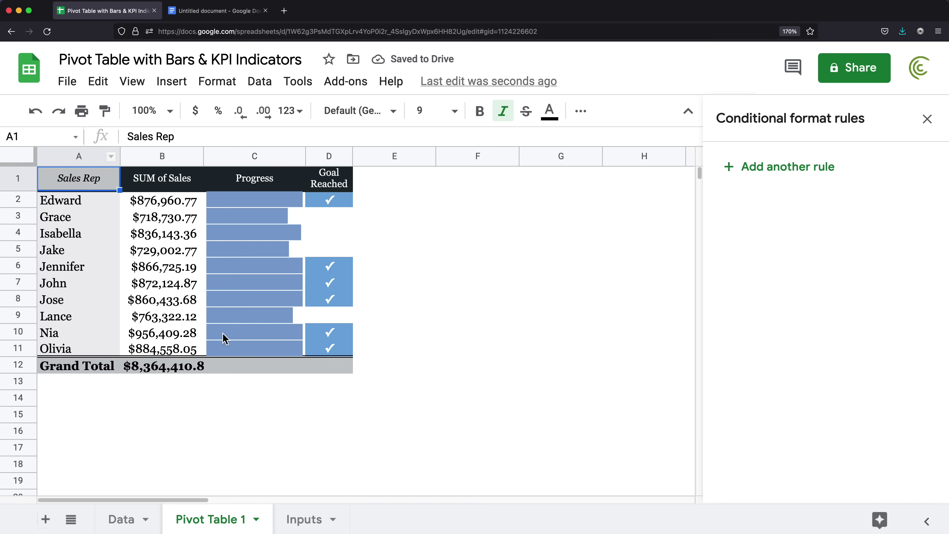
pyautogui.click(411, 272)
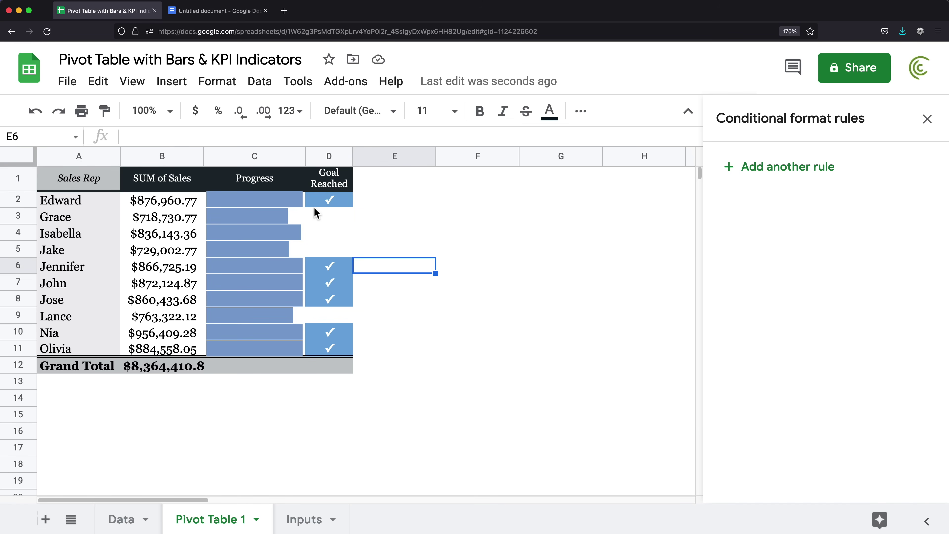
pyautogui.click(927, 119)
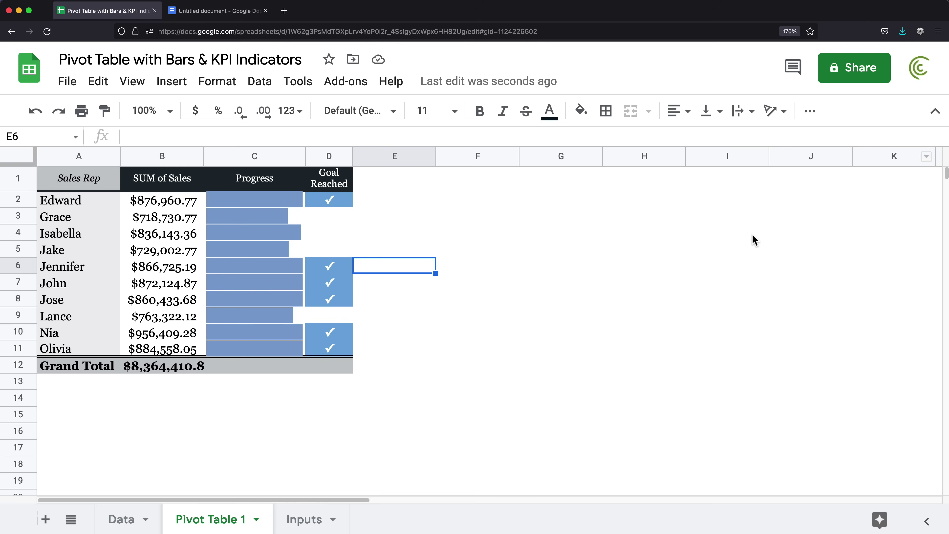